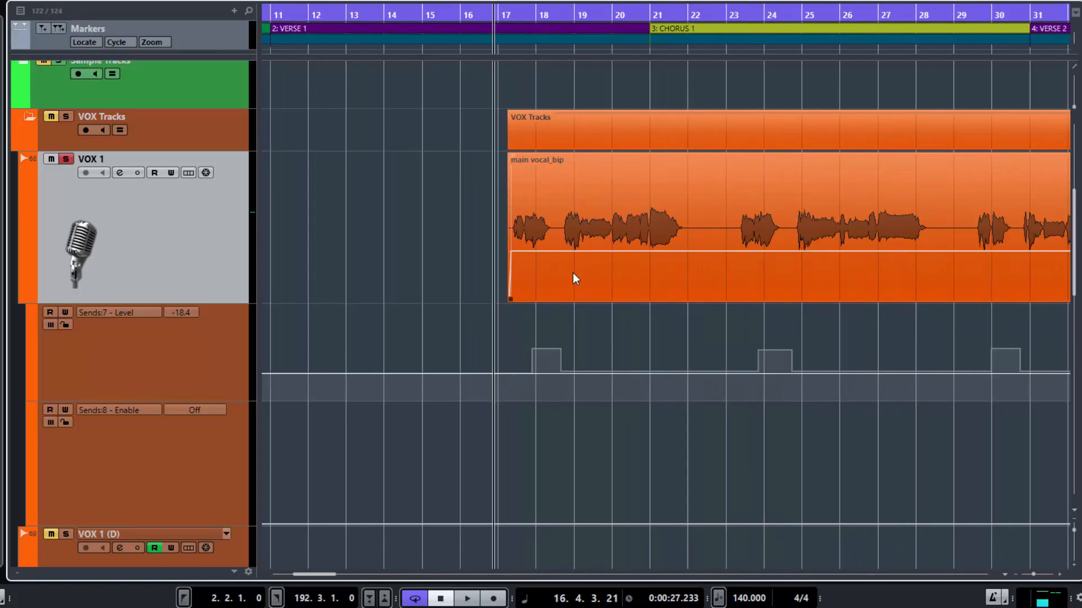
Play back the start of the soloed VOX 1 vocal.
{"action": "scroll", "coordinate": [572, 274], "scroll_direction": "up", "scroll_amount": 1}
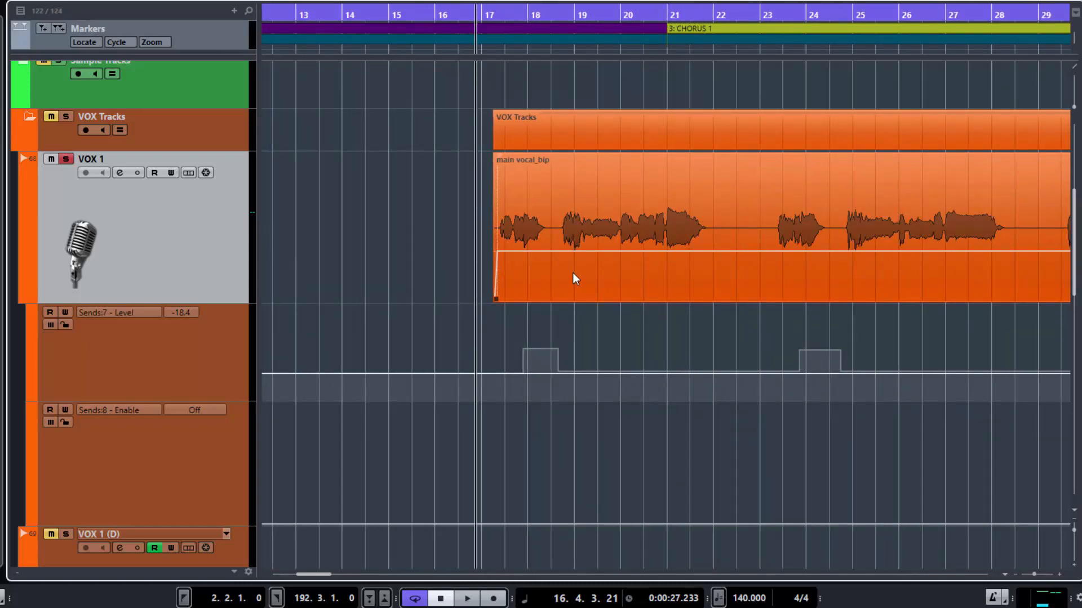
{"action": "key", "text": "space"}
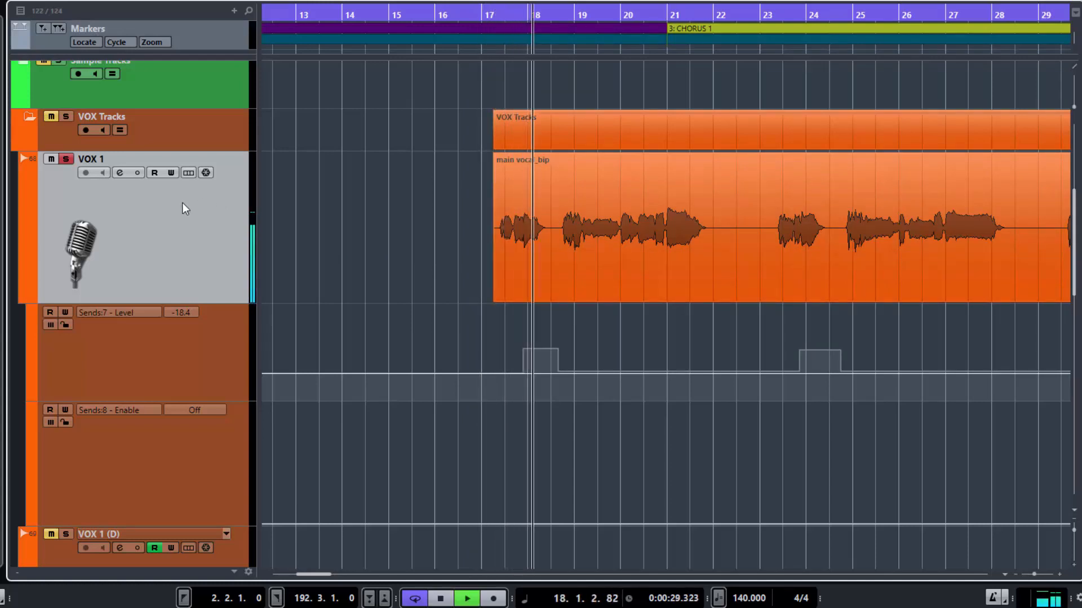
{"action": "key", "text": "space"}
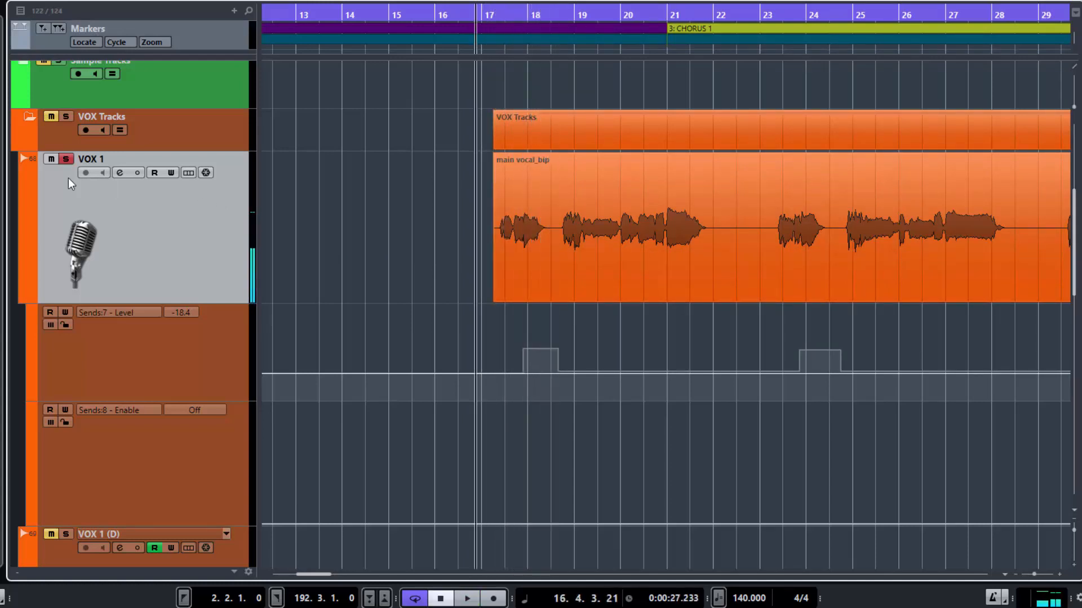
In the VOX 1 channel settings, deactivate the ALL.Room, ALL.Plate, ALL.Hall, VOX.MFX, VOX.MFX 2, VOX.MFX 3 and VOX.SFX sends.
{"action": "left_click", "coordinate": [120, 173]}
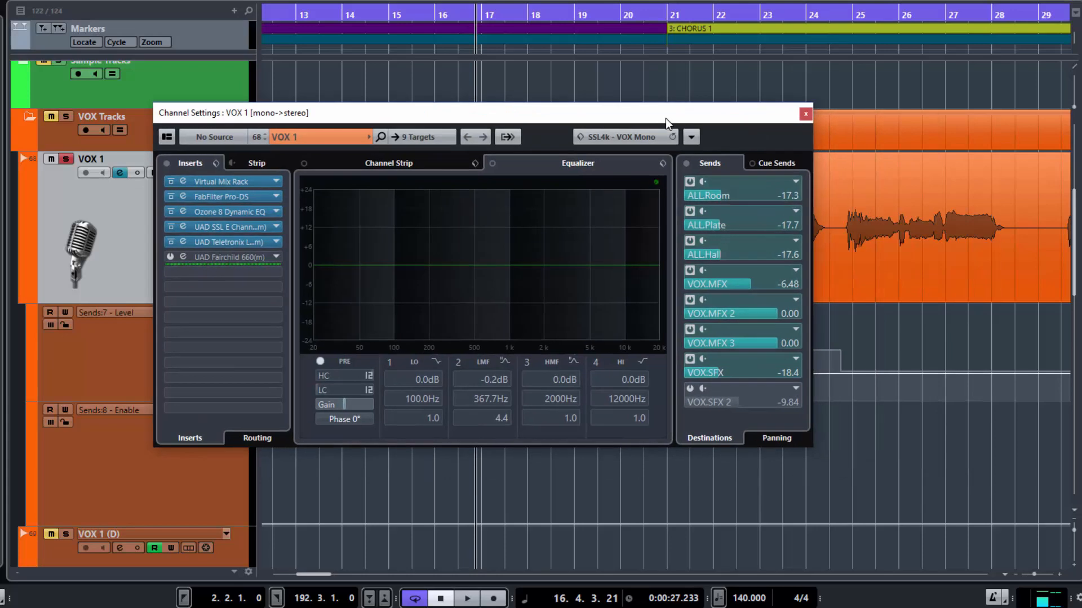
{"action": "left_click_drag", "start_coordinate": [665, 119], "coordinate": [668, 118]}
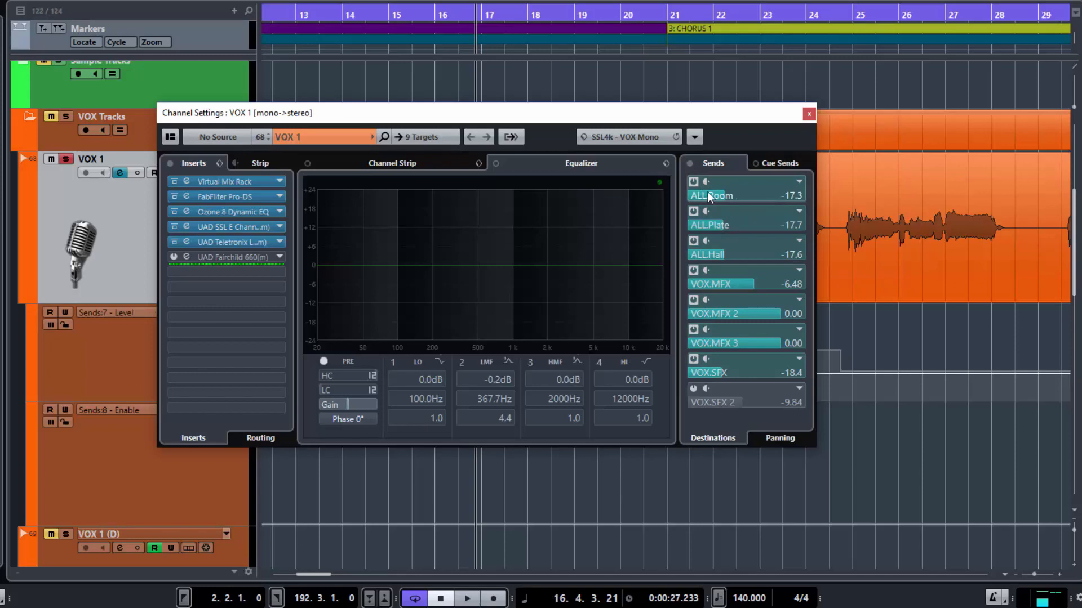
{"action": "left_click", "coordinate": [694, 182]}
{"action": "left_click", "coordinate": [694, 212]}
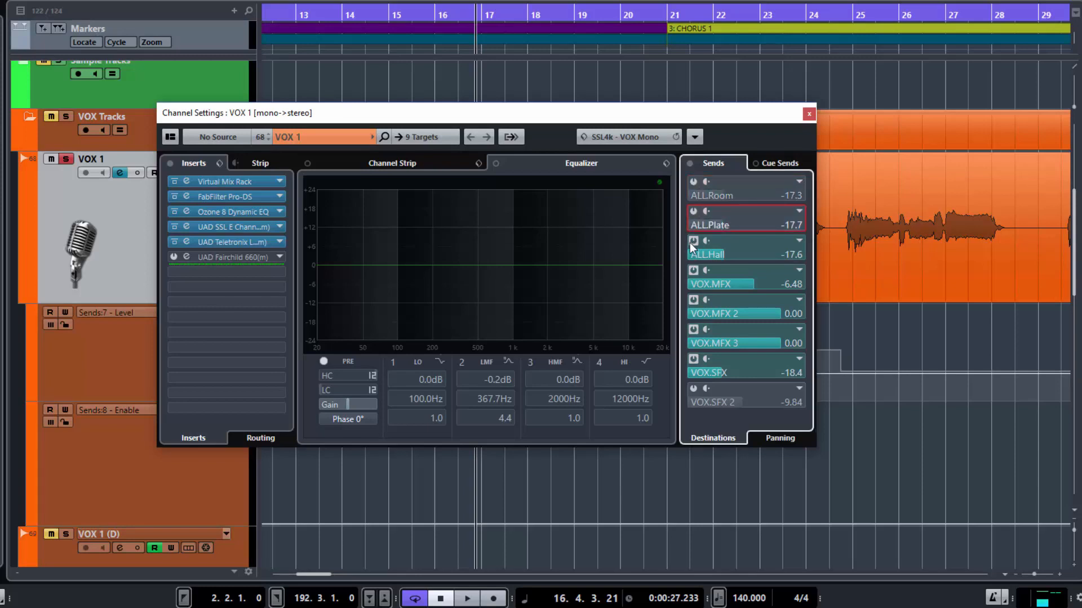
{"action": "left_click", "coordinate": [692, 243]}
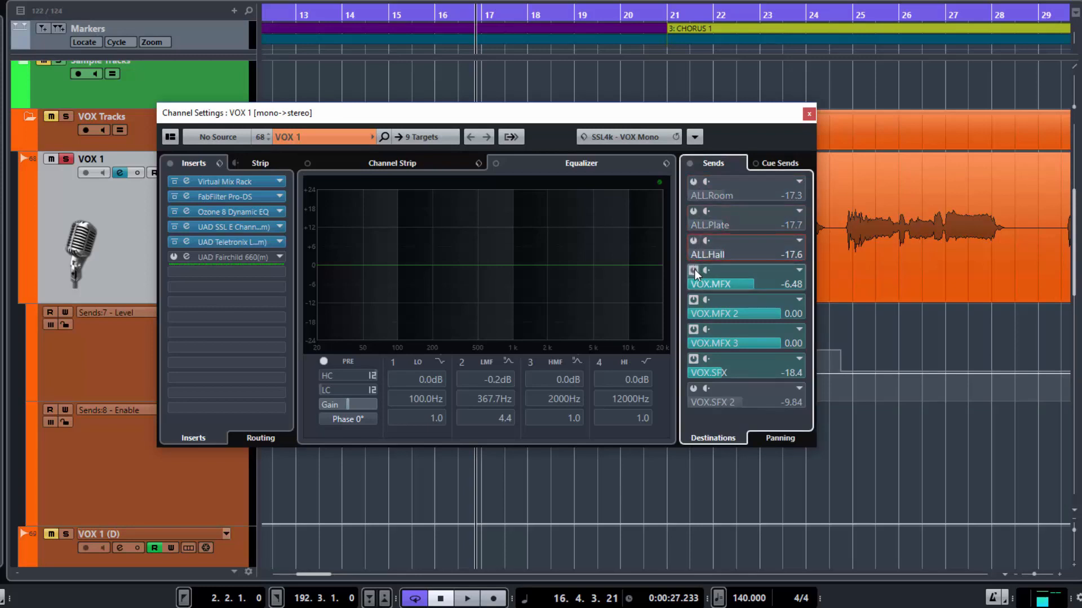
{"action": "left_click", "coordinate": [693, 270]}
{"action": "left_click", "coordinate": [690, 300]}
{"action": "left_click", "coordinate": [692, 329]}
{"action": "left_click", "coordinate": [691, 359]}
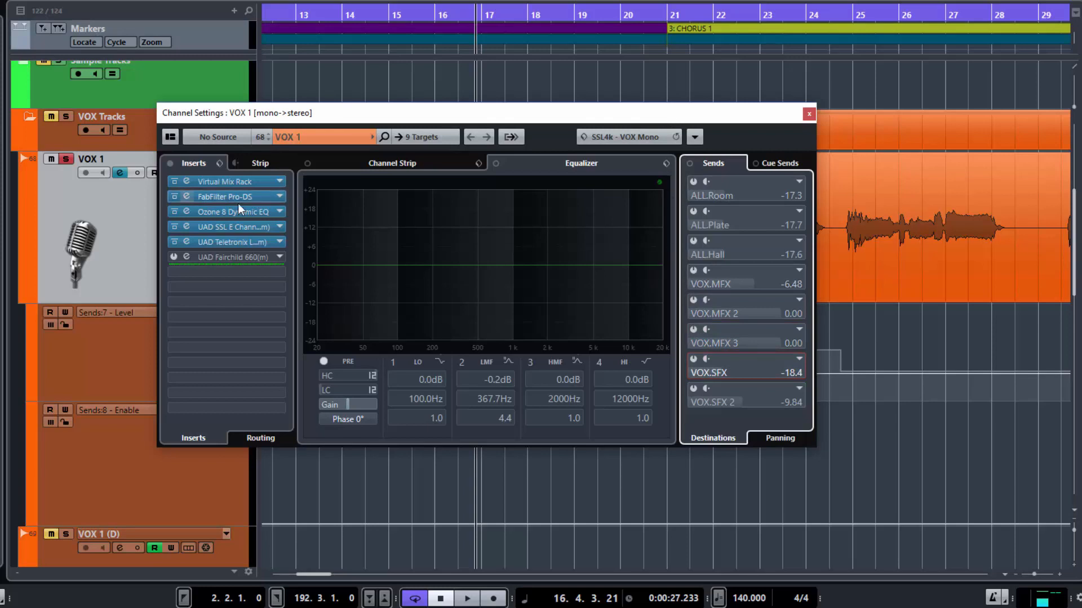
Play back the soloed dry vocal without effect sends, stop playback and close the channel settings.
{"action": "key", "text": "space"}
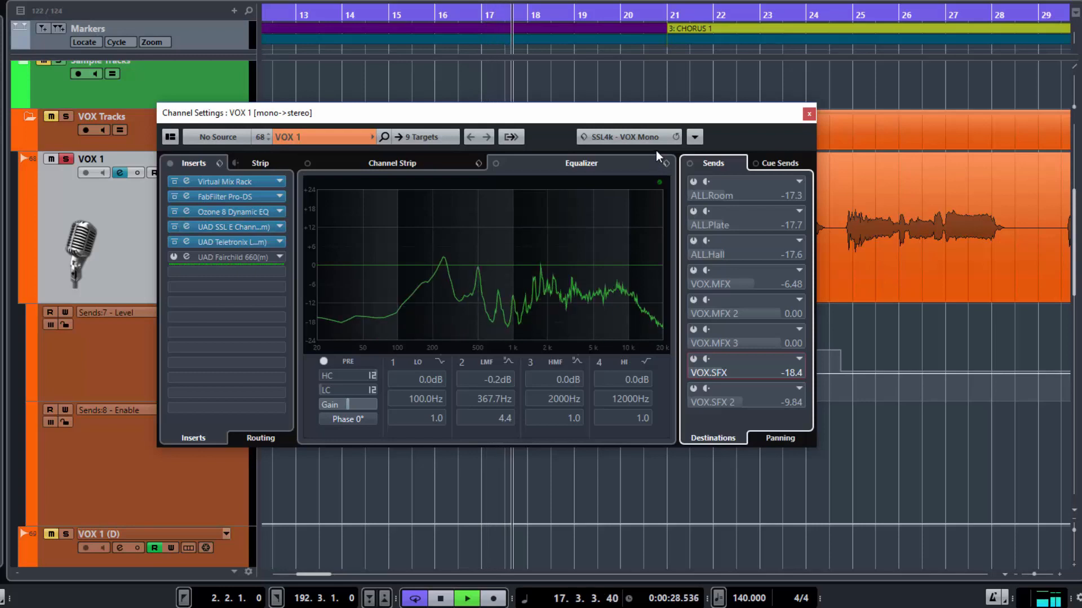
{"action": "key", "text": "space"}
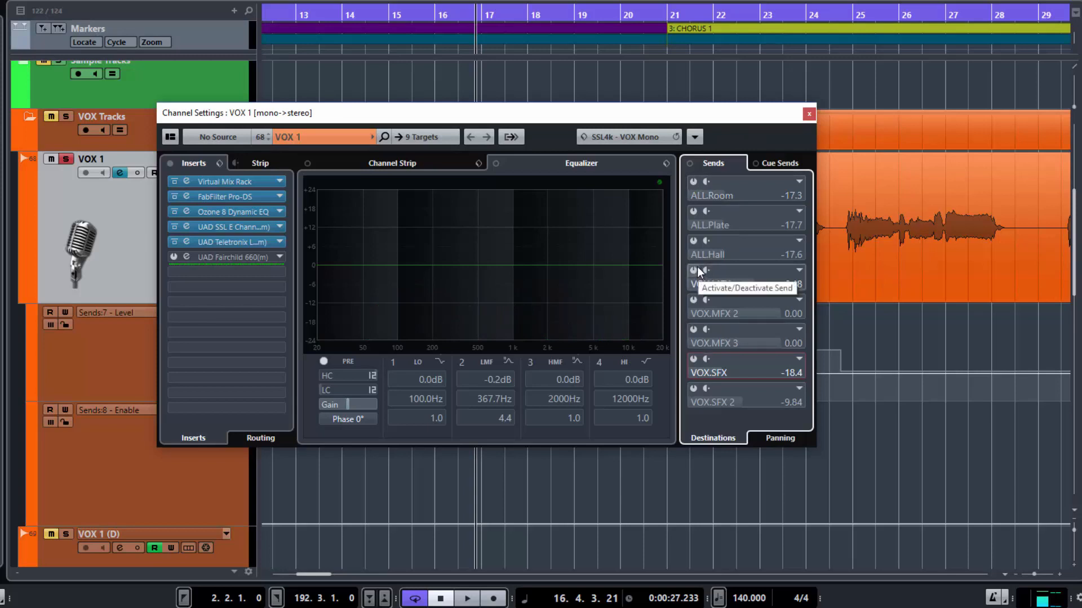
{"action": "left_click_drag", "start_coordinate": [685, 114], "coordinate": [834, 229]}
{"action": "left_click", "coordinate": [958, 233]}
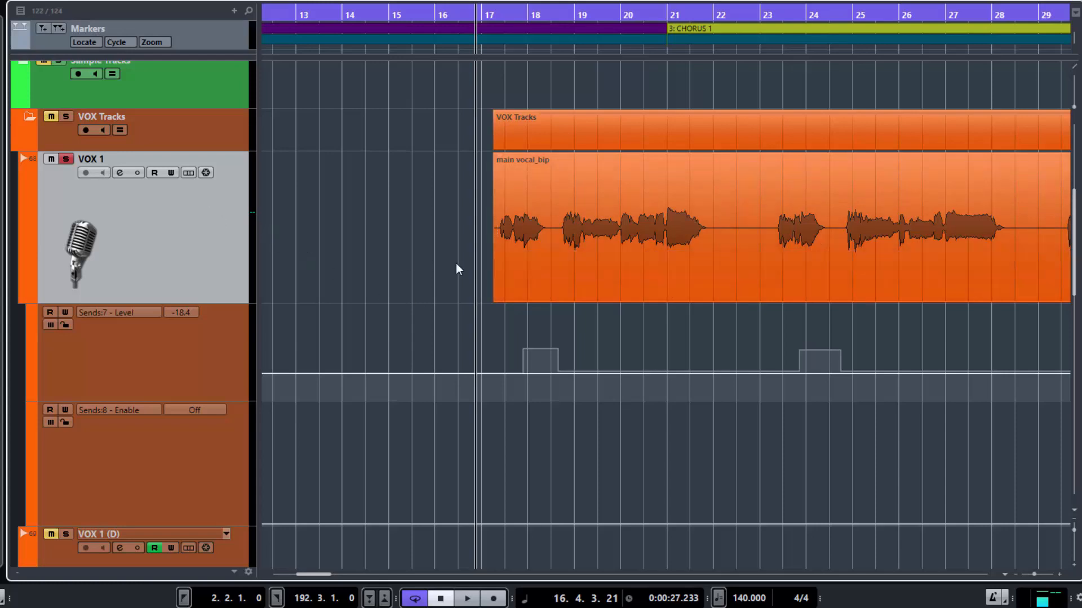
Reopen the VOX 1 channel settings and reactivate the first seven sends, from ALL.Room through VOX.SFX.
{"action": "left_click", "coordinate": [121, 172]}
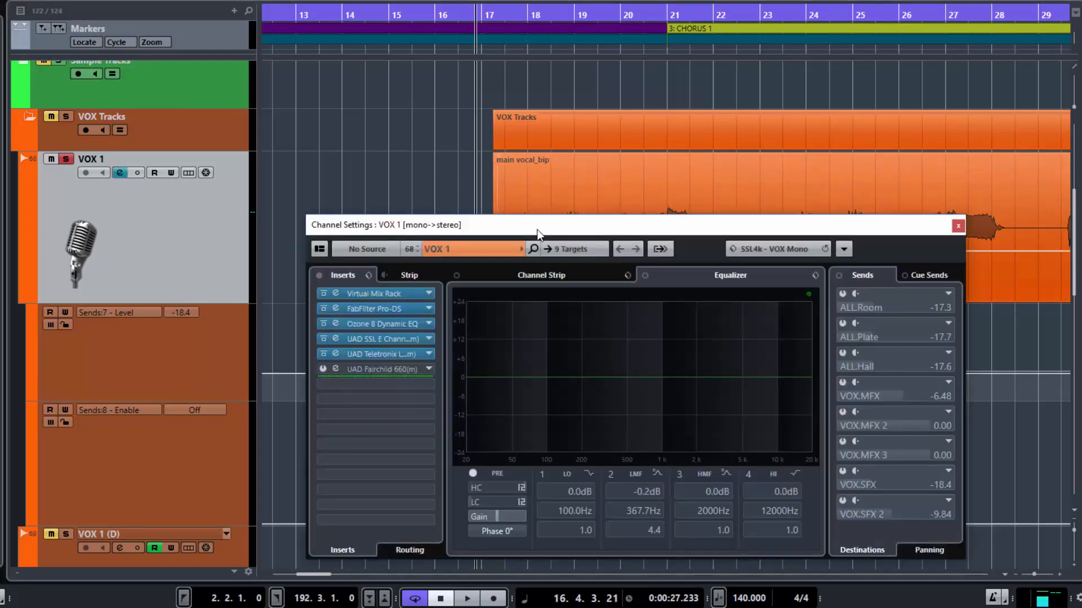
{"action": "left_click", "coordinate": [843, 293]}
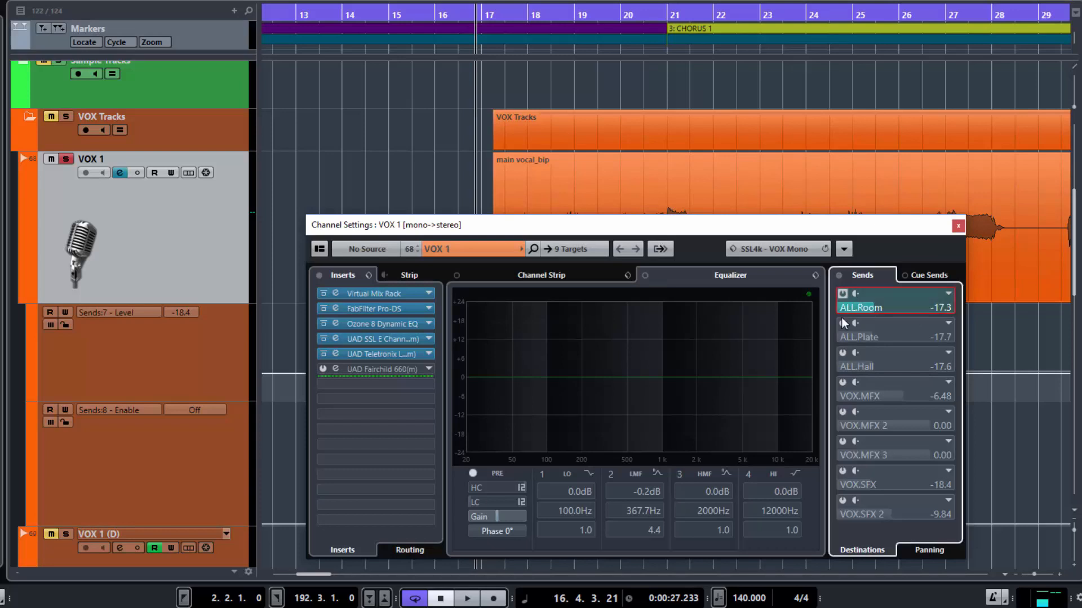
{"action": "left_click", "coordinate": [842, 322]}
{"action": "left_click", "coordinate": [842, 351]}
{"action": "left_click", "coordinate": [843, 382]}
{"action": "left_click", "coordinate": [842, 413]}
{"action": "left_click", "coordinate": [842, 442]}
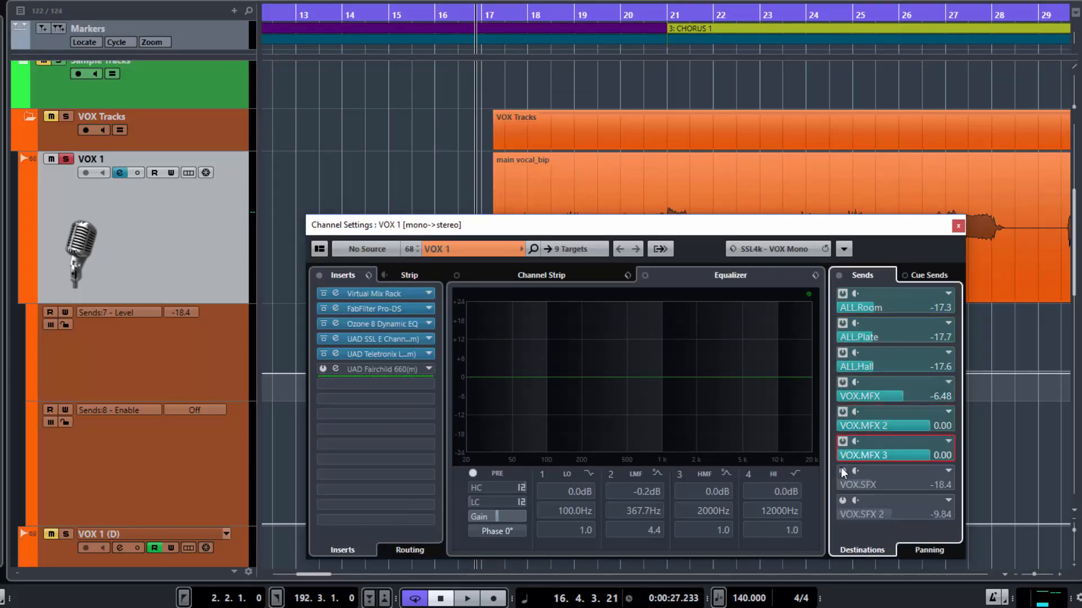
{"action": "left_click", "coordinate": [842, 471]}
Play back the soloed vocal with its seven effect sends active.
{"action": "key", "text": "space"}
{"action": "left_click_drag", "start_coordinate": [716, 236], "coordinate": [695, 246]}
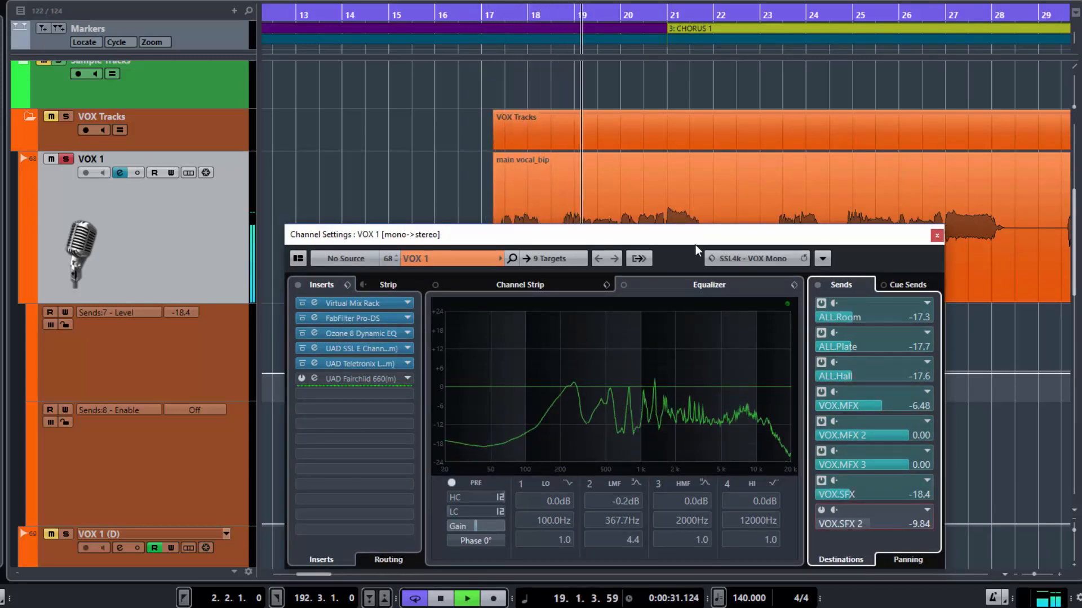
{"action": "key", "text": "space"}
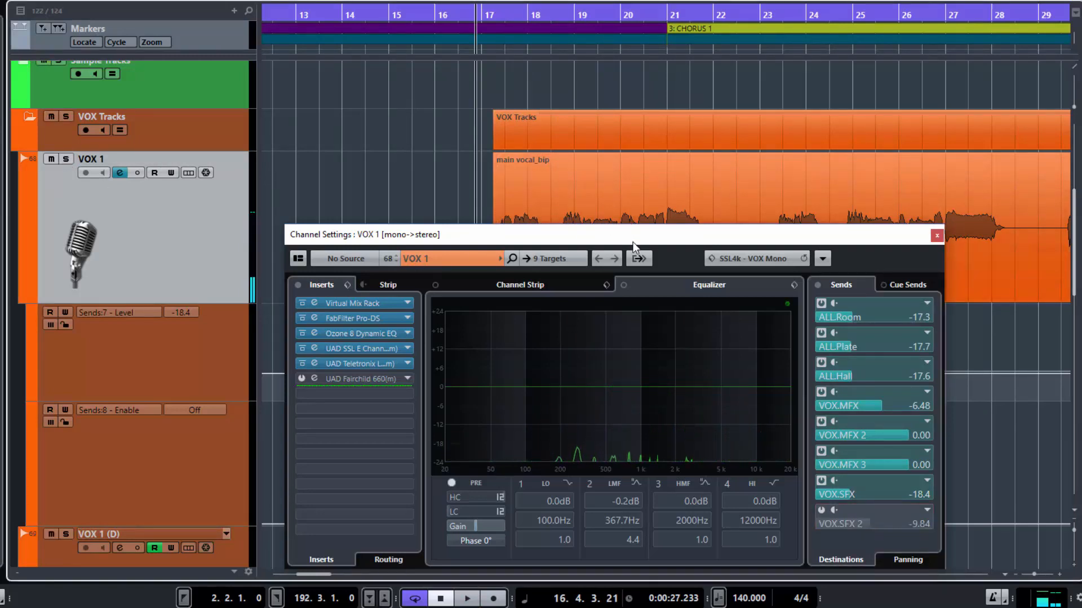
Play back the end of verse 1 in the full mix twice, moving the channel settings clear of the vocal waveform.
{"action": "key", "text": "space"}
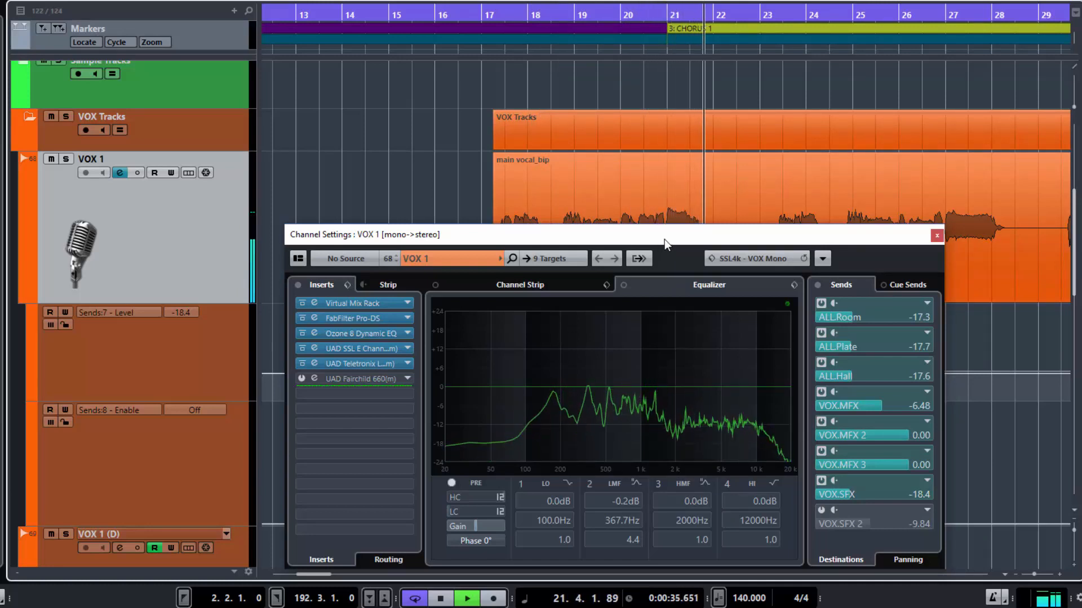
{"action": "key", "text": "space"}
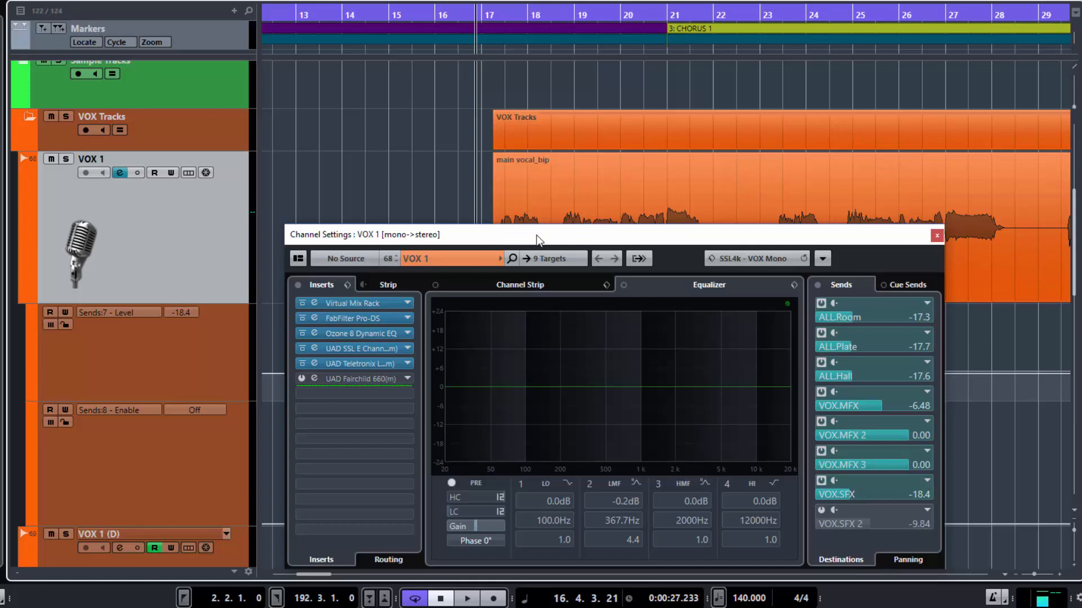
{"action": "left_click_drag", "start_coordinate": [537, 235], "coordinate": [542, 268]}
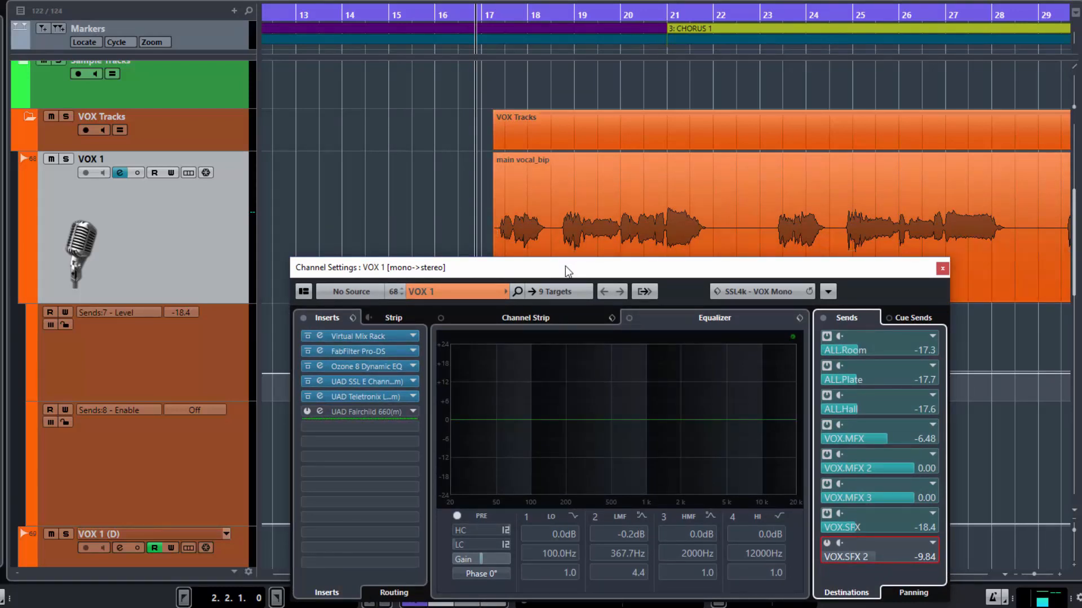
{"action": "key", "text": "space"}
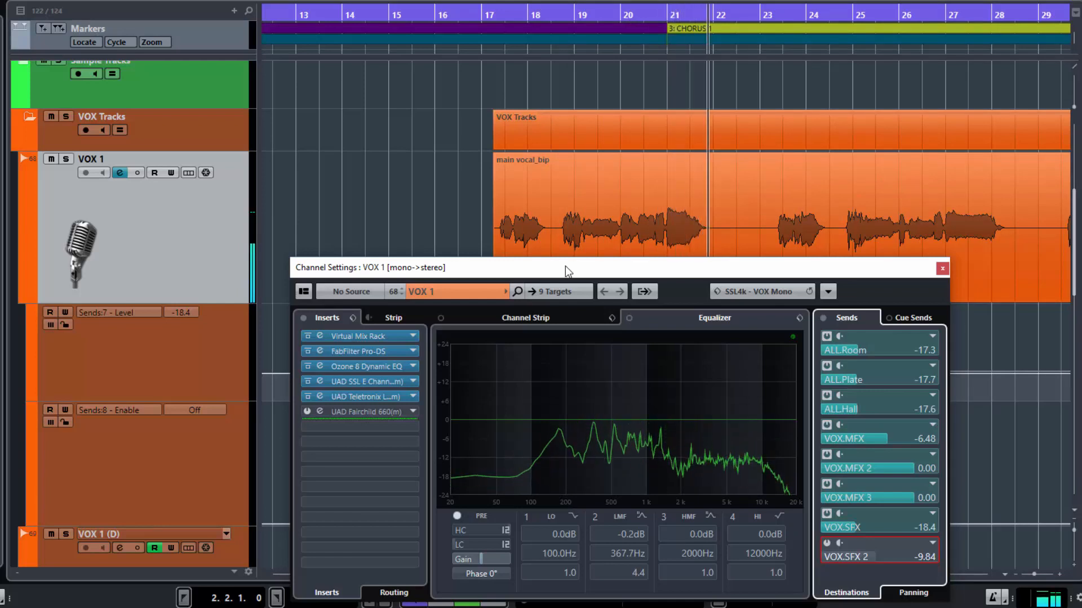
{"action": "key", "text": "space"}
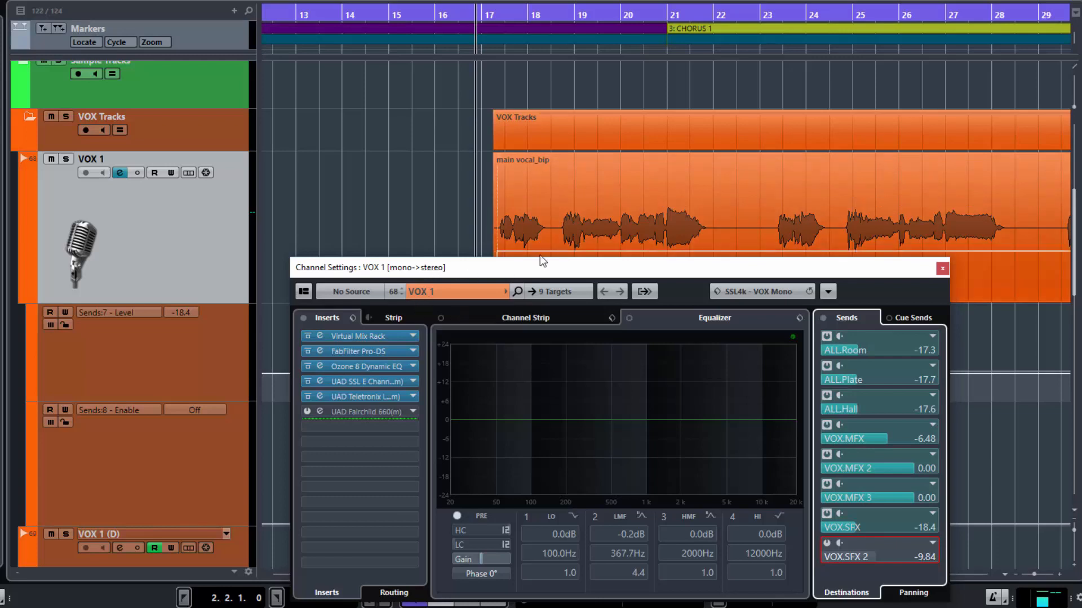
Uncover the send automation lanes and enable automation reading on the VOX 1 track.
{"action": "left_click_drag", "start_coordinate": [843, 268], "coordinate": [1081, 76]}
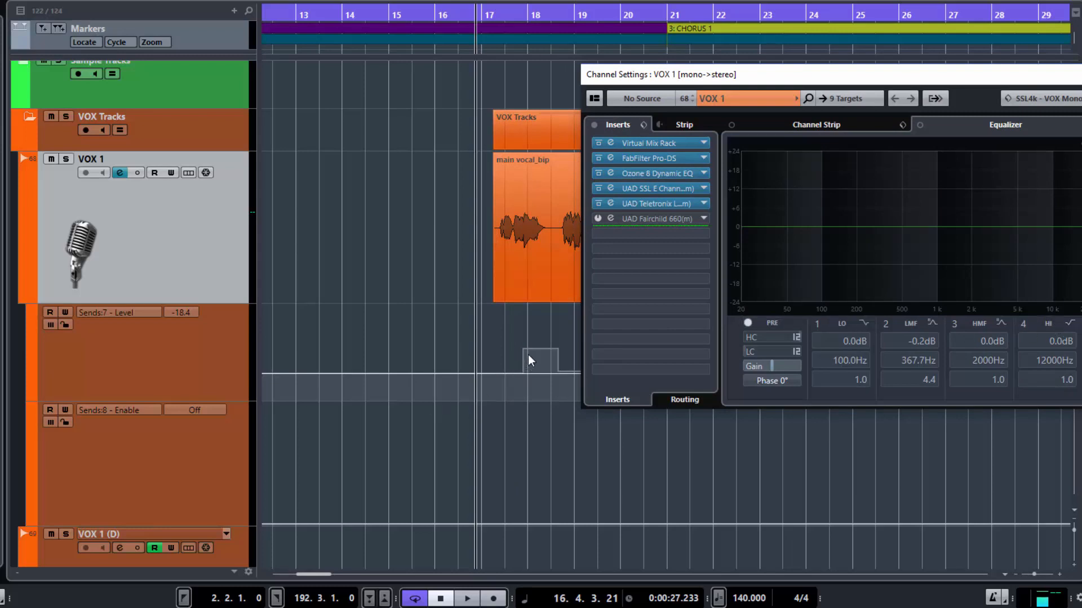
{"action": "left_click", "coordinate": [155, 173]}
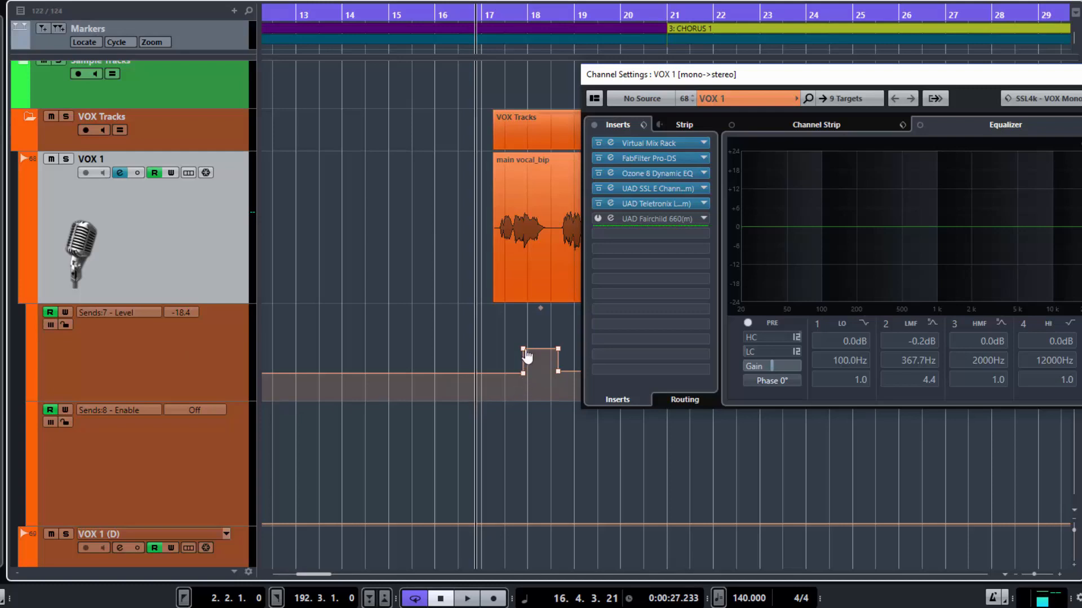
{"action": "left_click", "coordinate": [684, 124]}
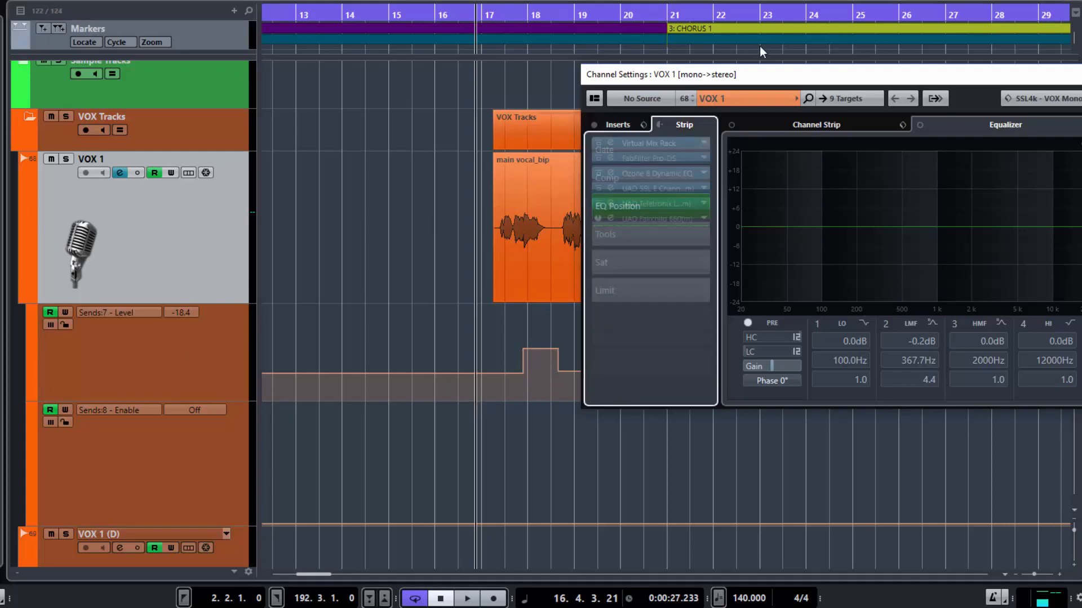
{"action": "left_click", "coordinate": [618, 125]}
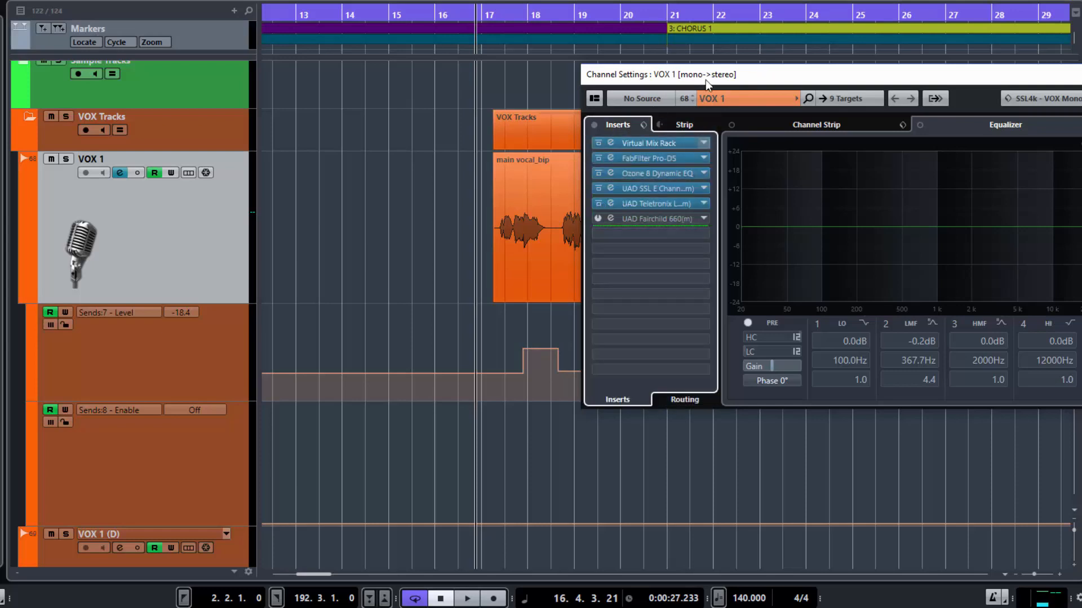
Play back from the verse into the chorus while watching the VOX.SFX send level follow its automation.
{"action": "left_click_drag", "start_coordinate": [711, 78], "coordinate": [421, 40]}
{"action": "key", "text": "space"}
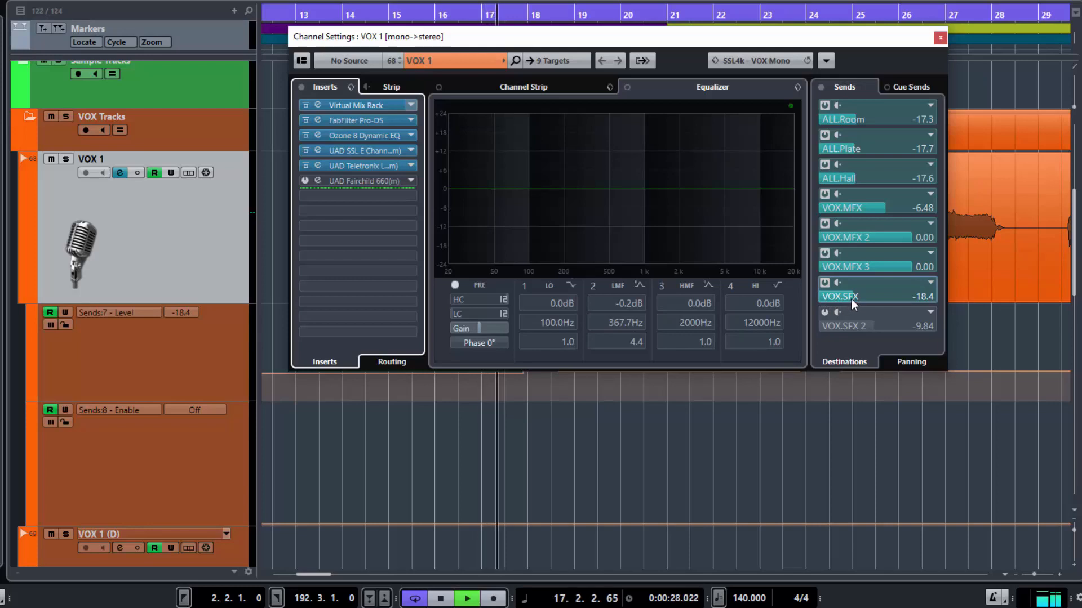
{"action": "mouse_move", "coordinate": [853, 299]}
{"action": "left_mouse_down"}
{"action": "mouse_move", "coordinate": [877, 297]}
{"action": "mouse_move", "coordinate": [857, 297]}
{"action": "left_mouse_up"}
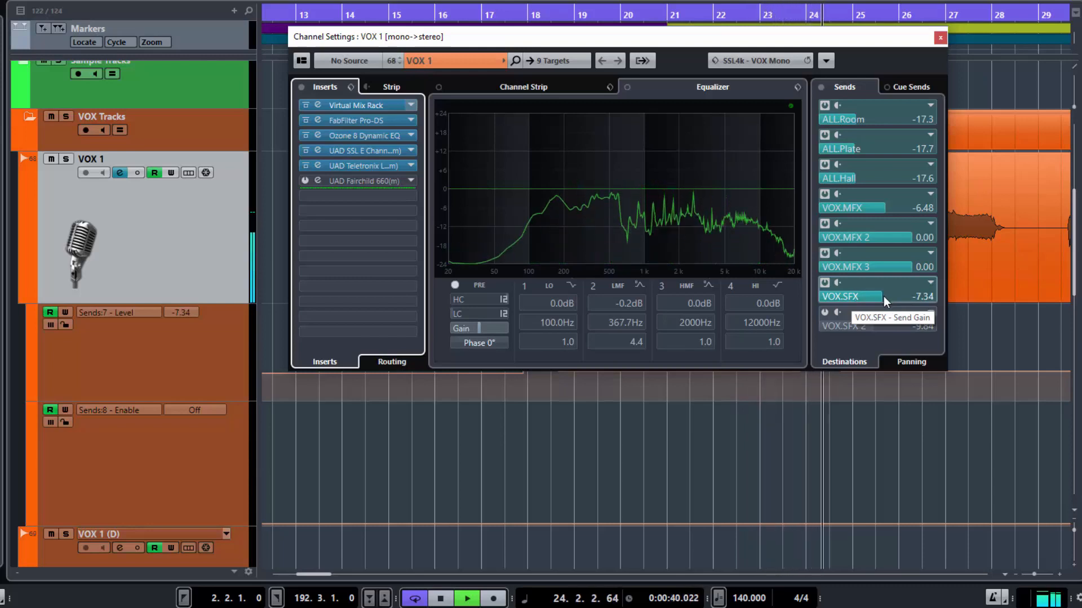
{"action": "key", "text": "space"}
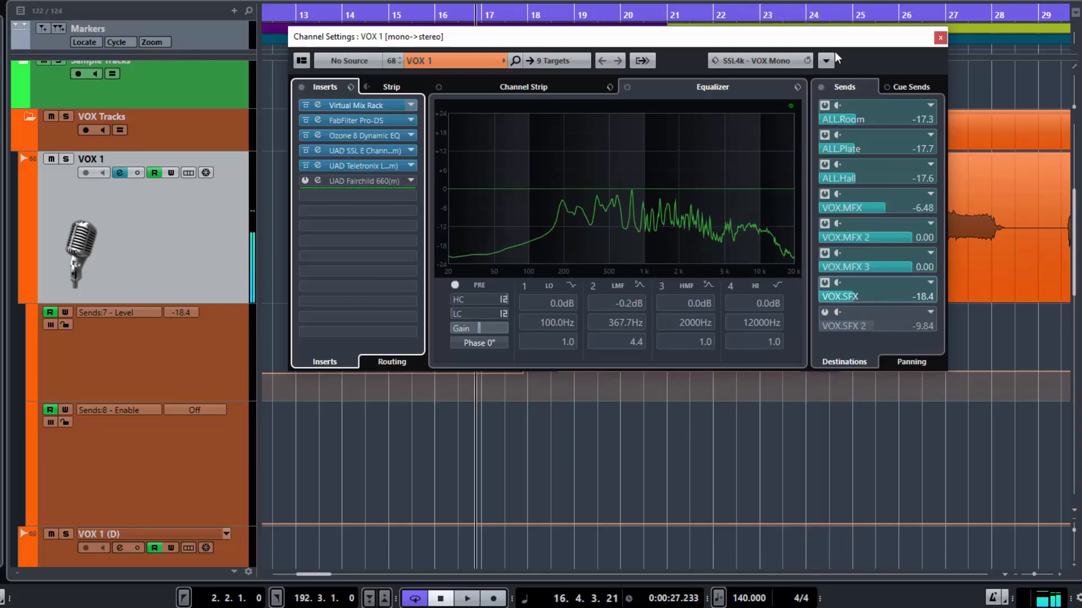
Open the VOX.SFX channel settings, examine the Relayer delay settings in its third insert, and close the plug-in.
{"action": "left_click_drag", "start_coordinate": [828, 42], "coordinate": [800, 193]}
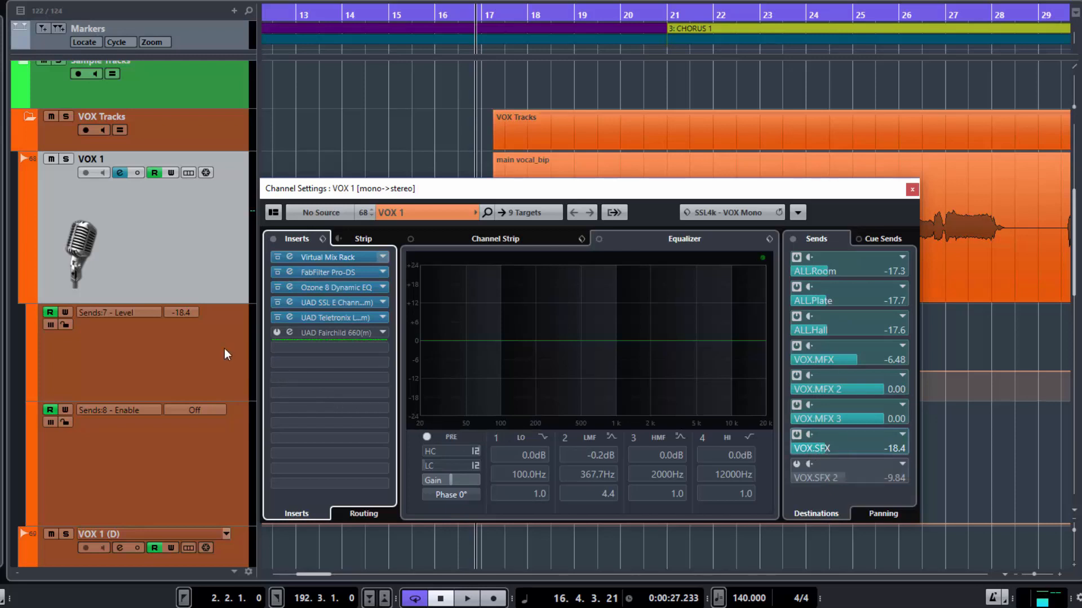
{"action": "scroll", "coordinate": [224, 348], "scroll_direction": "down", "scroll_amount": 6}
{"action": "left_click", "coordinate": [150, 363]}
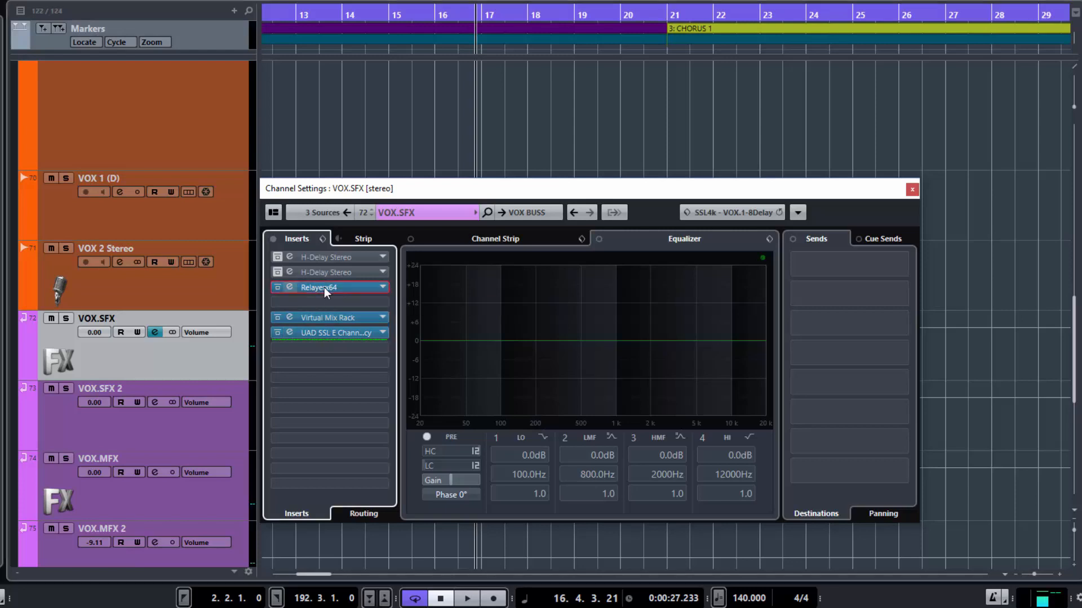
{"action": "double_click", "coordinate": [323, 288]}
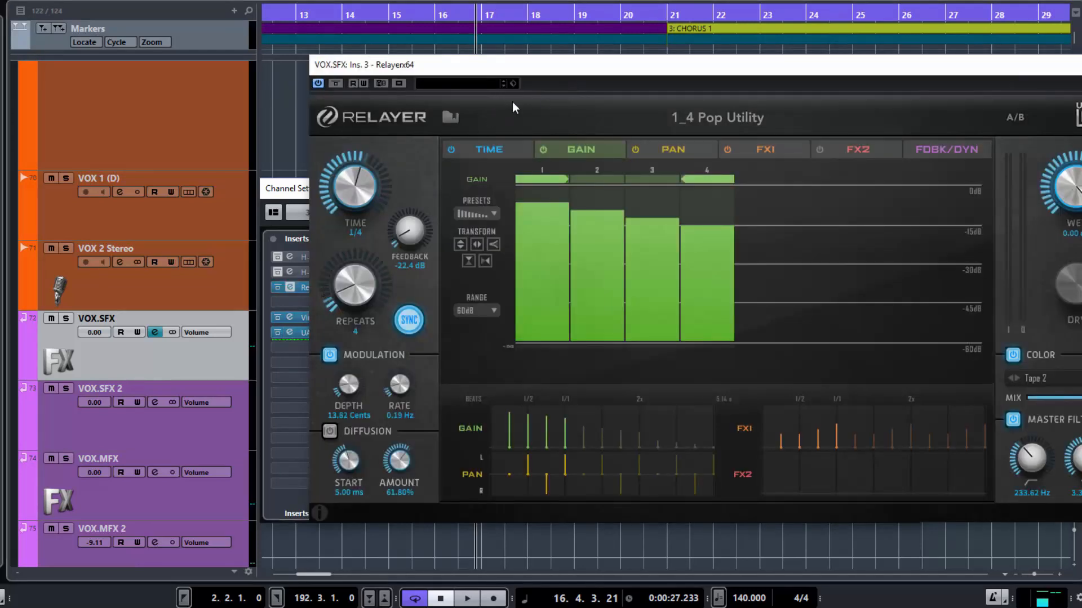
{"action": "left_click_drag", "start_coordinate": [530, 70], "coordinate": [485, 69]}
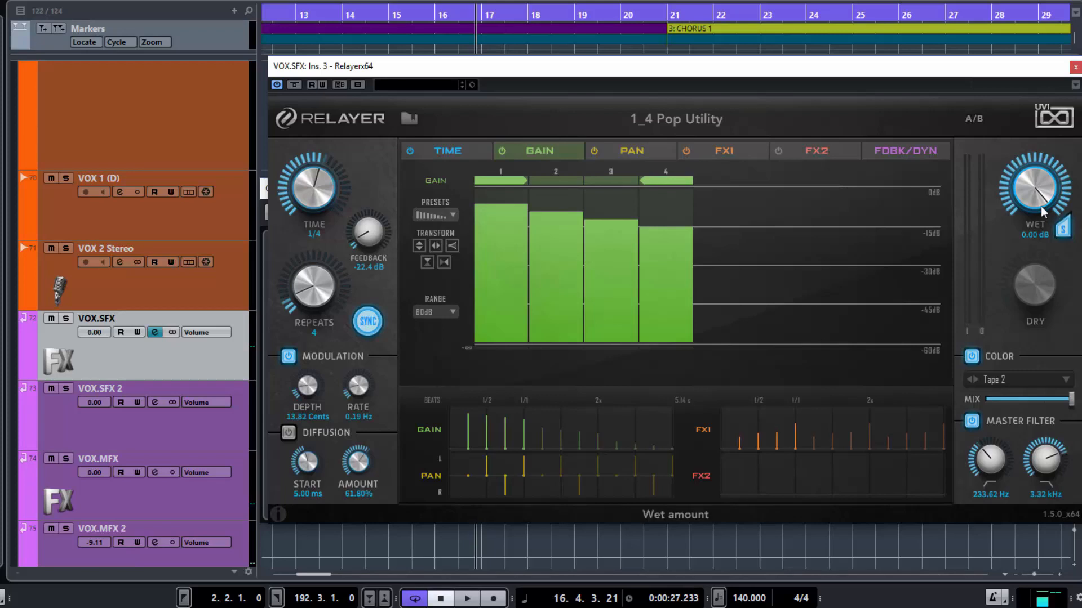
{"action": "left_click", "coordinate": [1075, 67]}
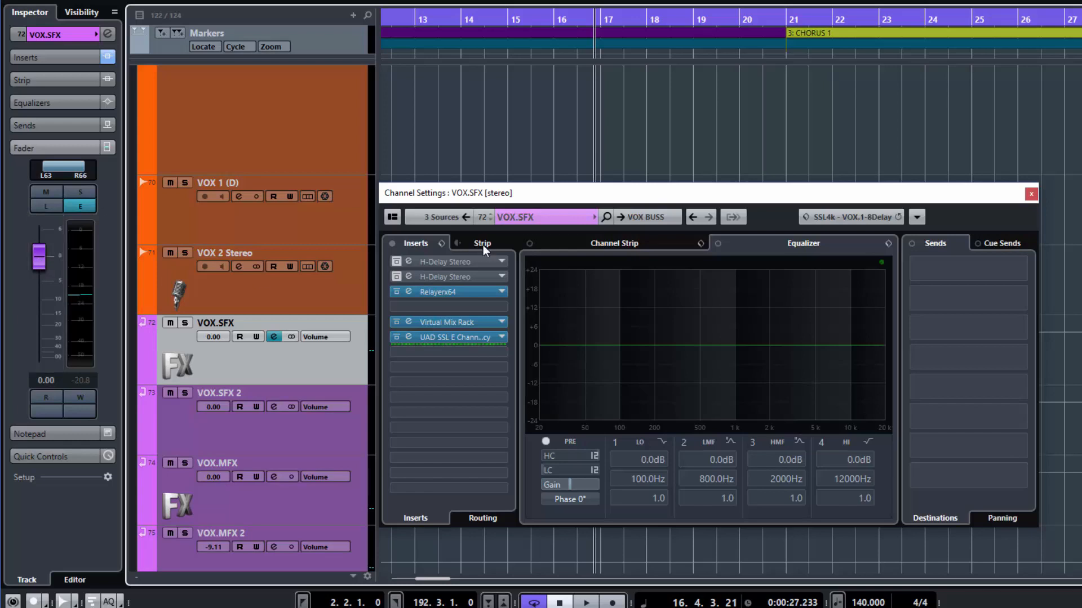
Turn off automation reading on VOX 1, solo the track, and move its channel settings clear of the send level lane.
{"action": "left_click_drag", "start_coordinate": [492, 195], "coordinate": [535, 142]}
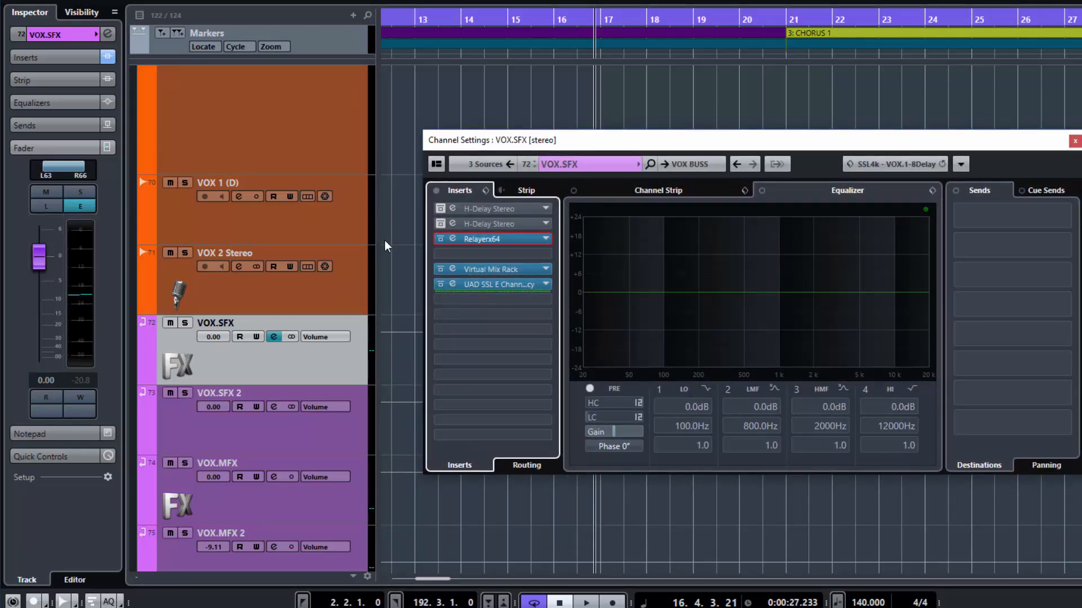
{"action": "scroll", "coordinate": [384, 240], "scroll_direction": "up", "scroll_amount": 5}
{"action": "scroll", "coordinate": [394, 250], "scroll_direction": "up", "scroll_amount": 5}
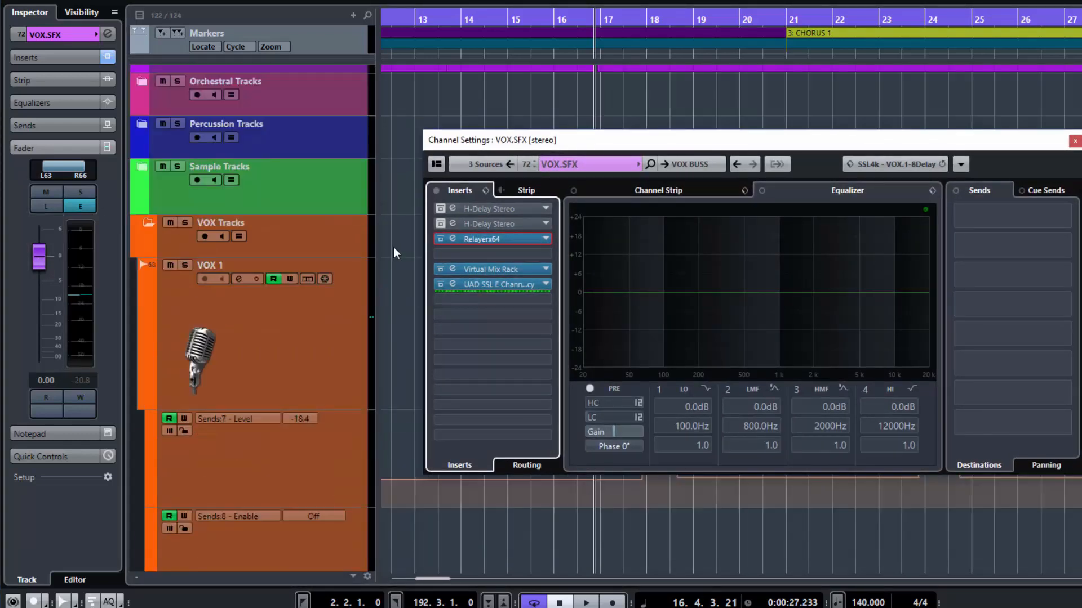
{"action": "left_click", "coordinate": [270, 277]}
{"action": "left_click", "coordinate": [188, 263]}
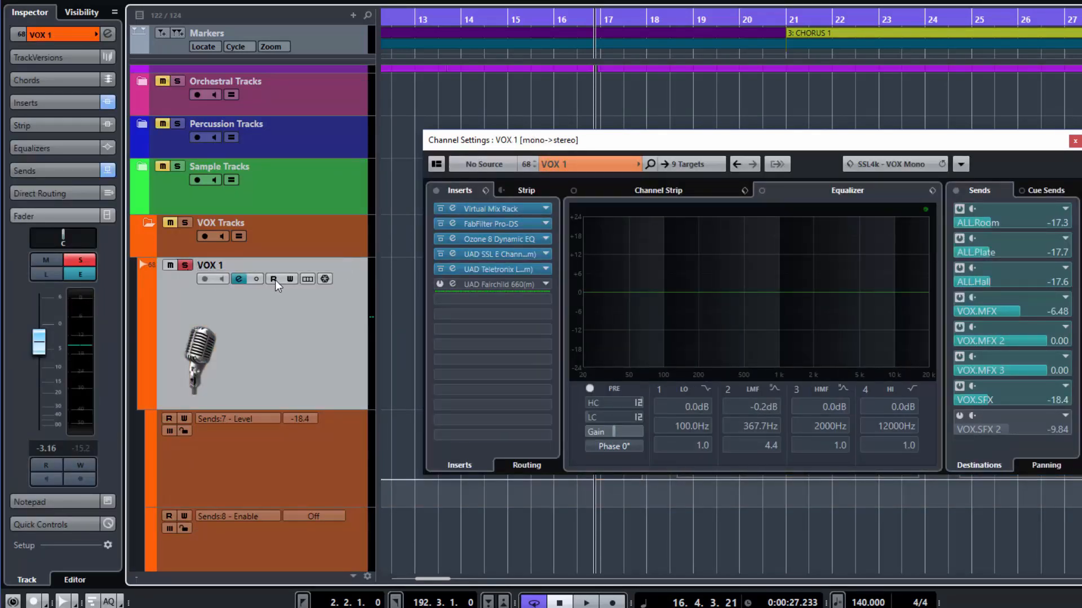
{"action": "left_click_drag", "start_coordinate": [549, 145], "coordinate": [545, 106]}
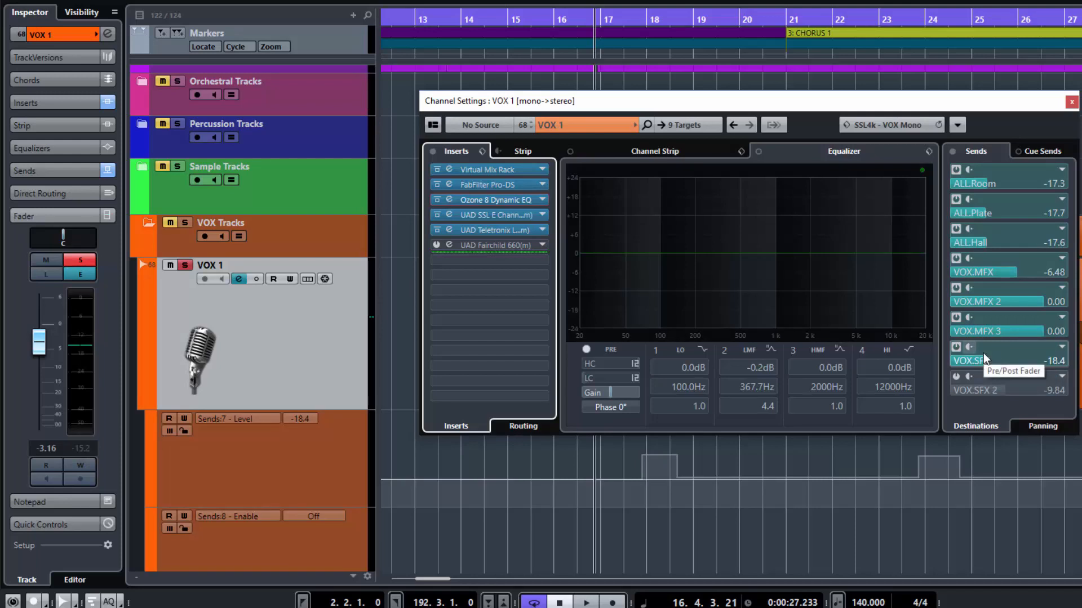
Audition the soloed vocal before and after raising the VOX.SFX send level to -3.97.
{"action": "key", "text": "space"}
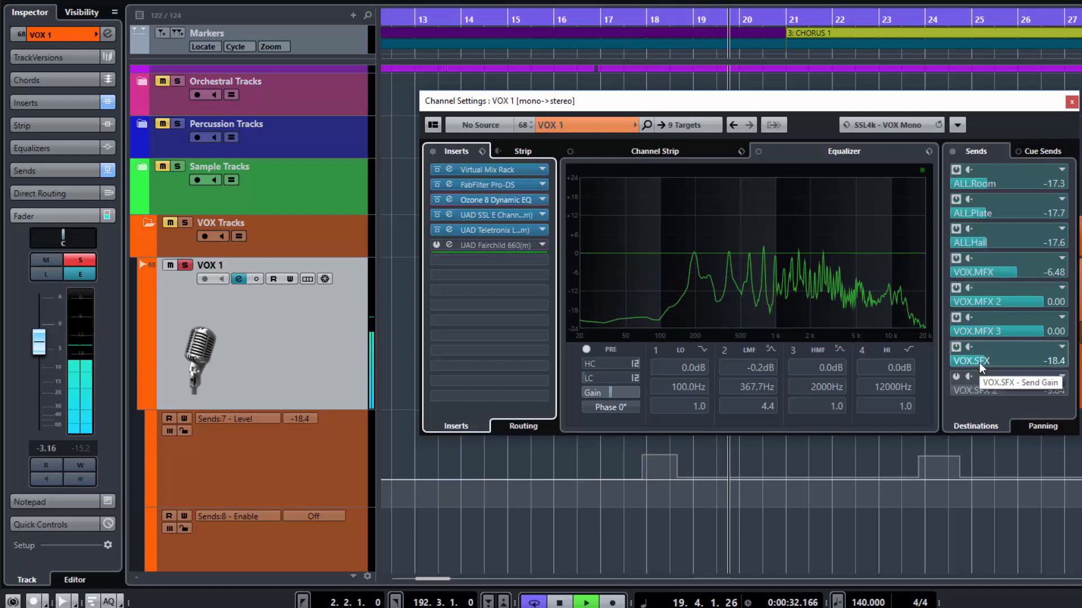
{"action": "key", "text": "space"}
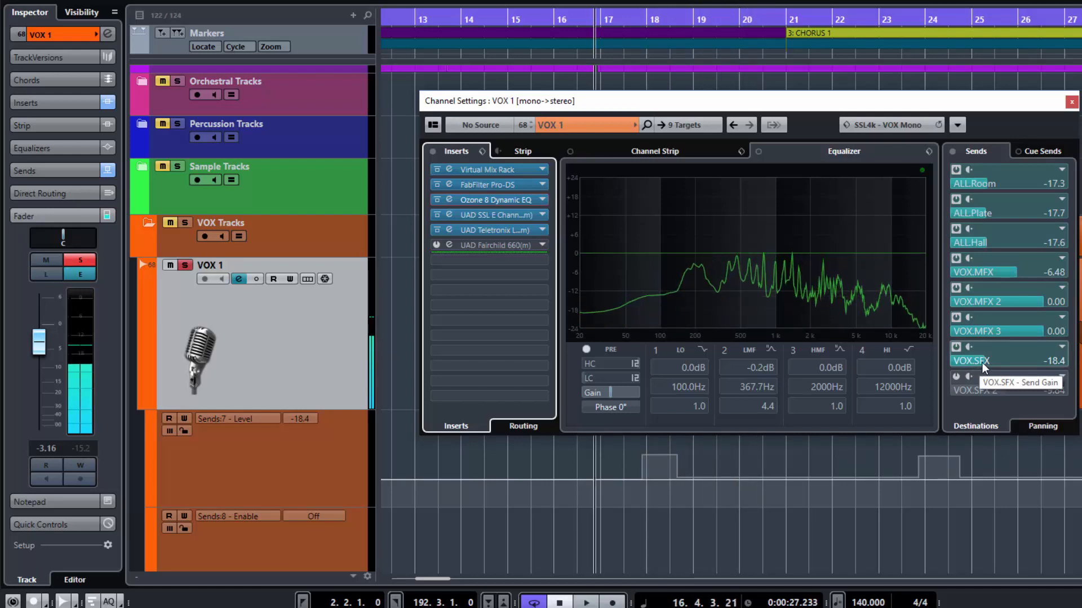
{"action": "left_click_drag", "start_coordinate": [983, 364], "coordinate": [1033, 362]}
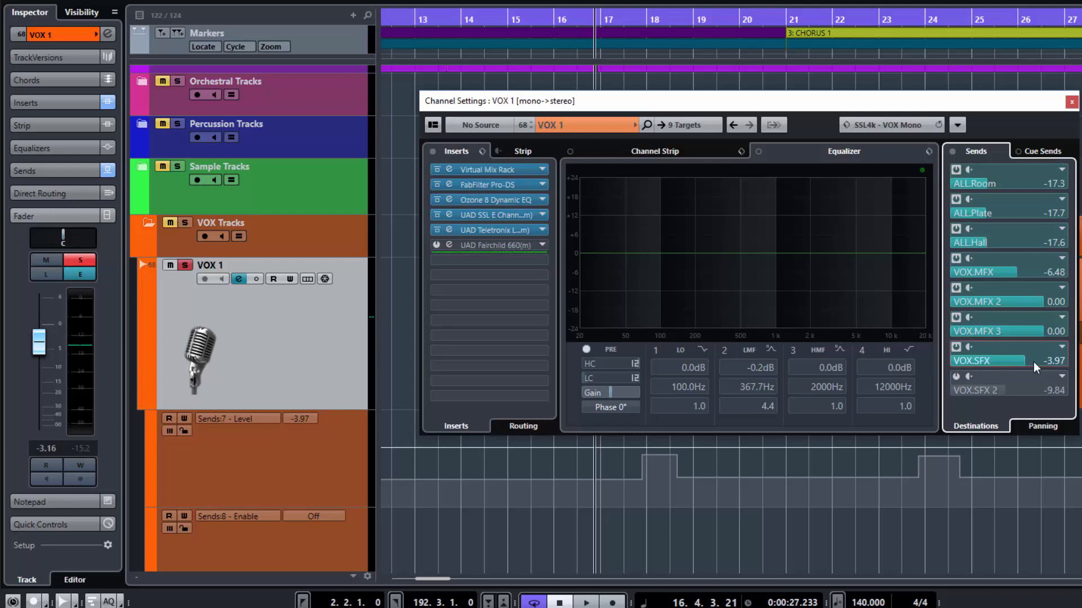
{"action": "key", "text": "space"}
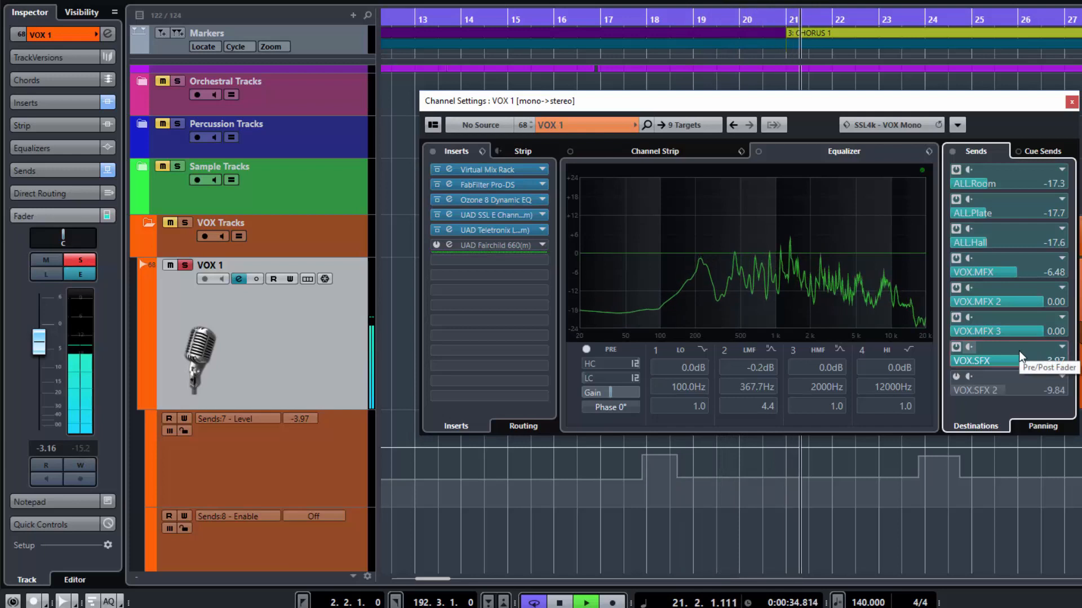
{"action": "key", "text": "space"}
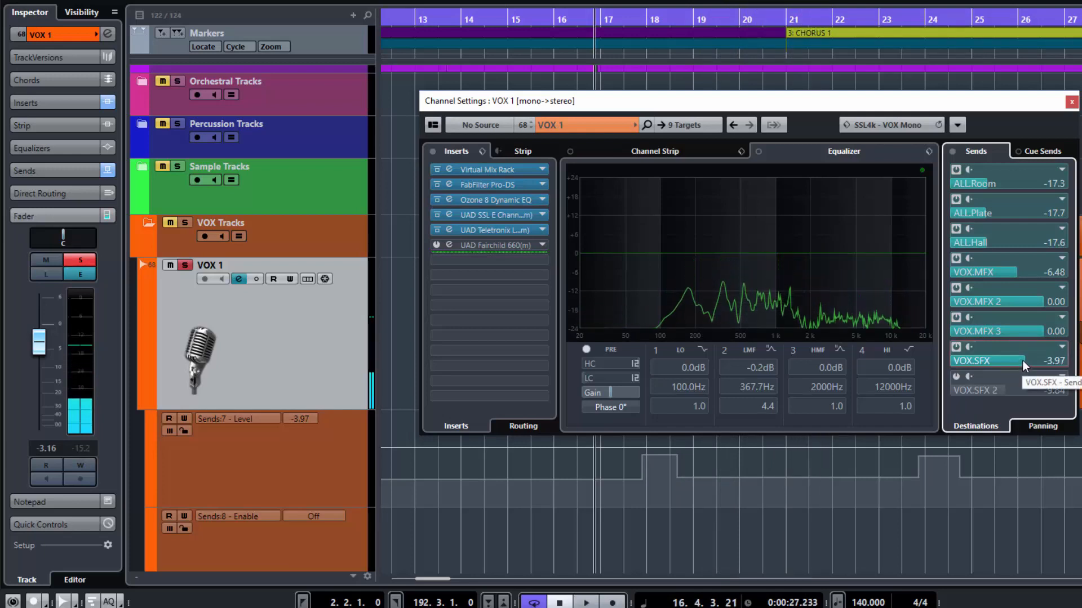
Play the soloed vocal while sweeping the VOX.SFX send from -oo up to about -0.56 and back to -13.2.
{"action": "left_click_drag", "start_coordinate": [1002, 363], "coordinate": [955, 362]}
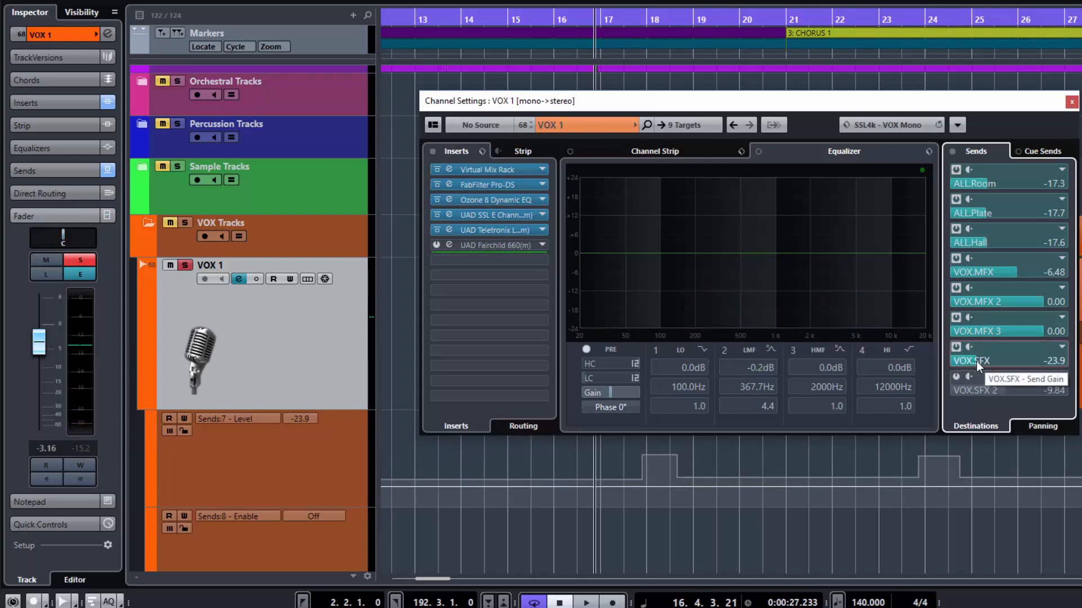
{"action": "left_click_drag", "start_coordinate": [975, 360], "coordinate": [938, 359]}
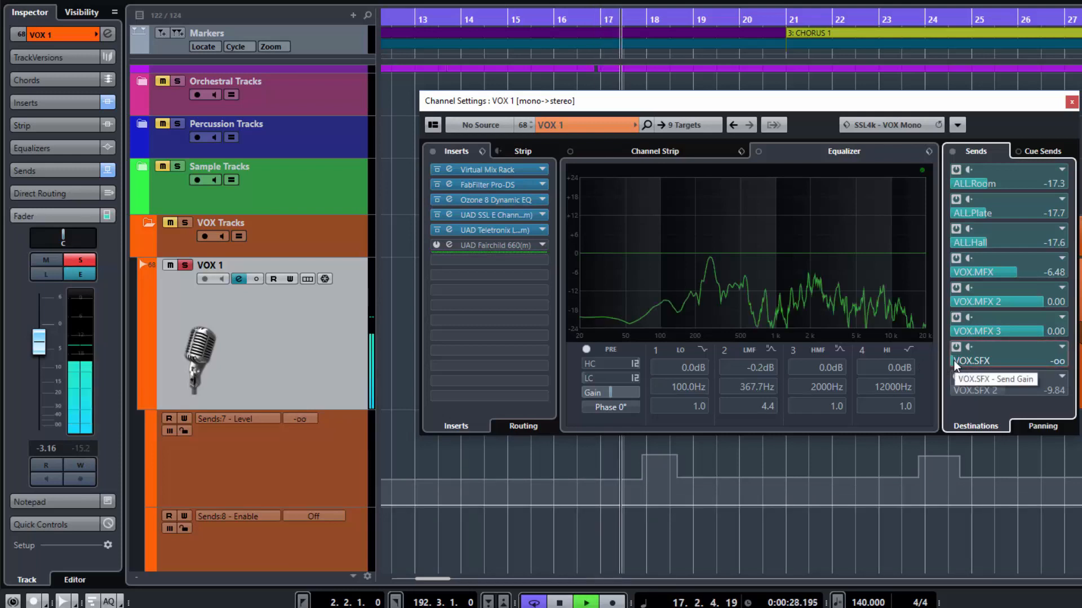
{"action": "left_click_drag", "start_coordinate": [952, 360], "coordinate": [1061, 361]}
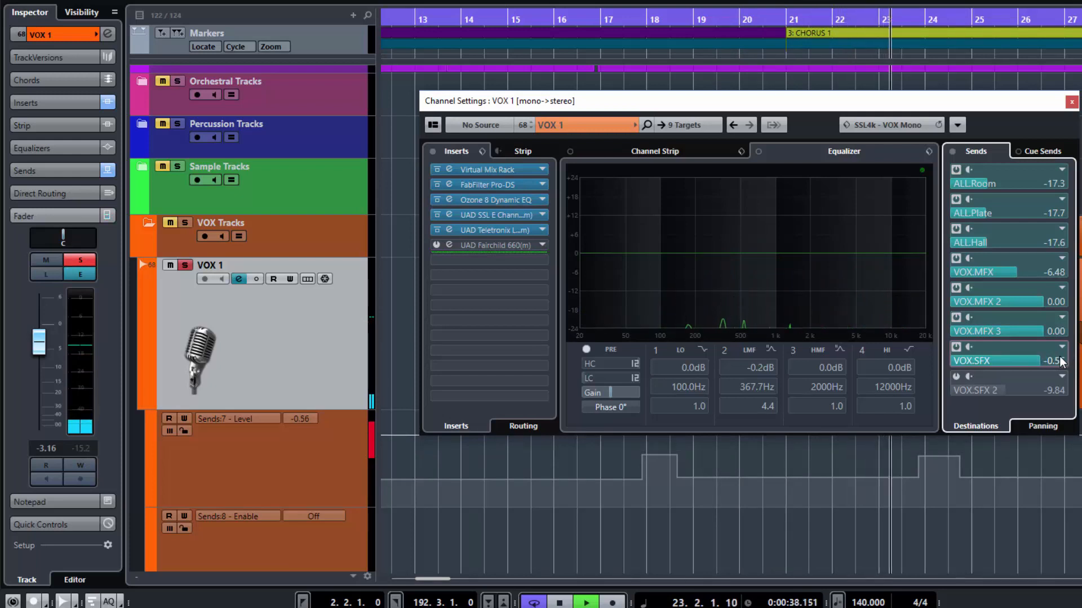
{"action": "left_click_drag", "start_coordinate": [1061, 361], "coordinate": [1014, 363]}
{"action": "key", "text": "space"}
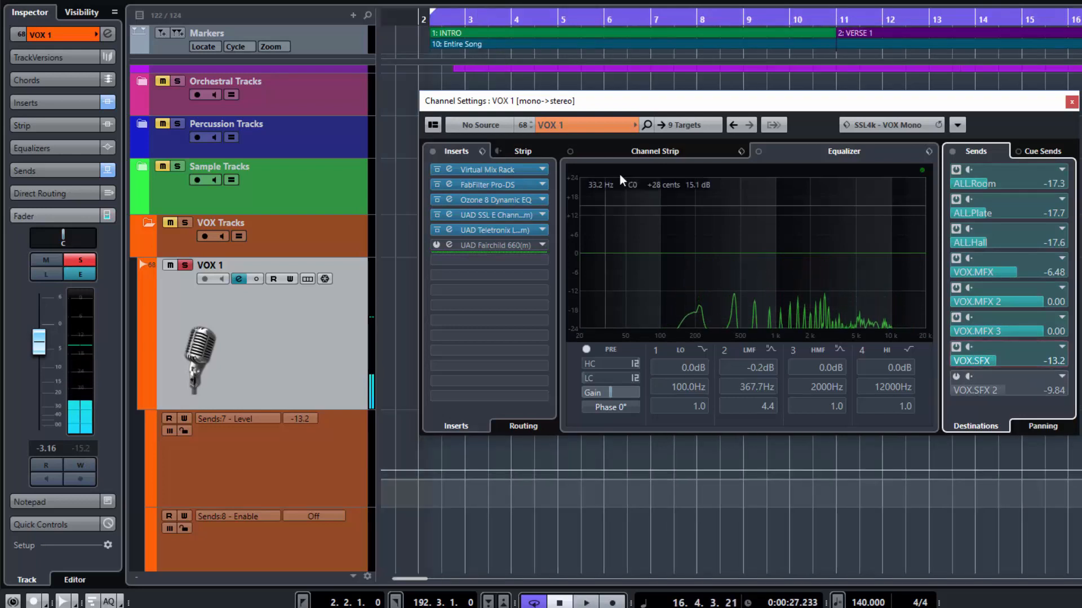
Uncover the vocal clip and briefly enable automation reading on VOX 1 at bar 18 to load the -6.87 VOX.SFX send level.
{"action": "left_click_drag", "start_coordinate": [593, 103], "coordinate": [481, 156]}
{"action": "scroll", "coordinate": [1052, 327], "scroll_direction": "right", "scroll_amount": 5}
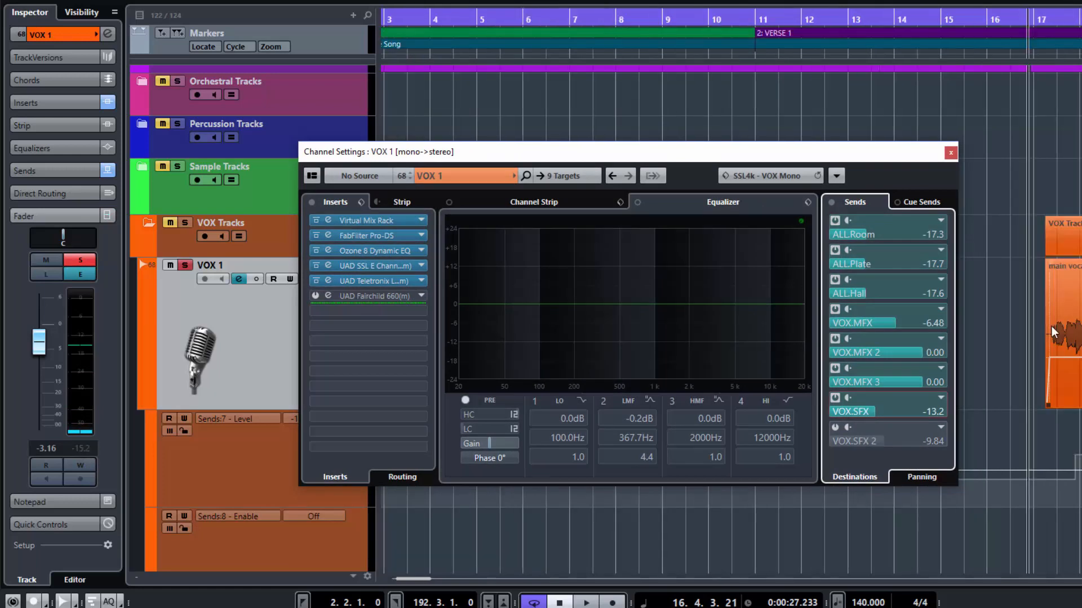
{"action": "scroll", "coordinate": [1051, 326], "scroll_direction": "left", "scroll_amount": 4}
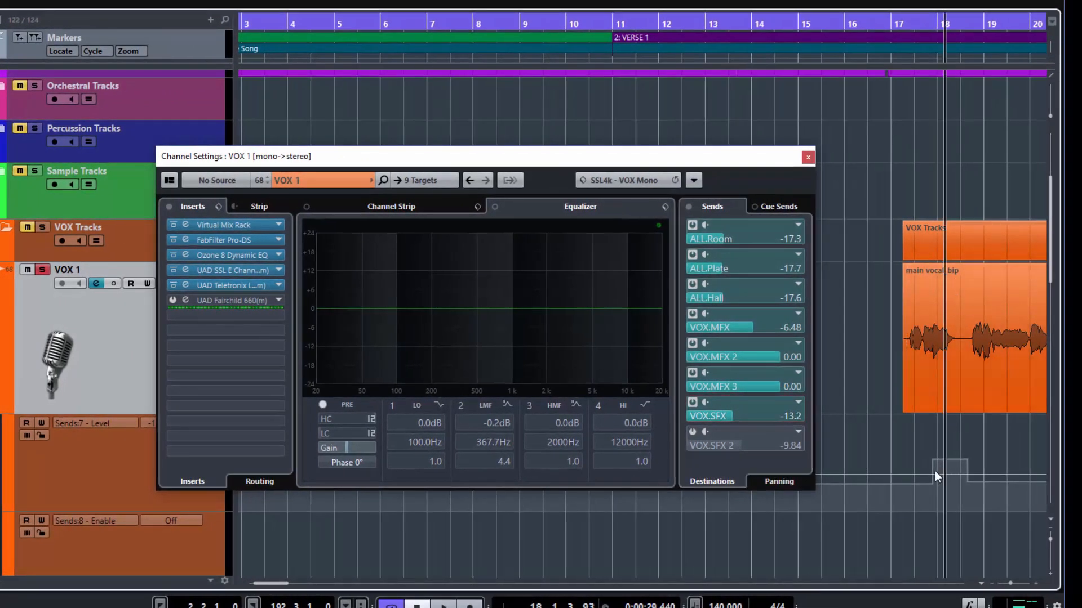
{"action": "left_click", "coordinate": [130, 279]}
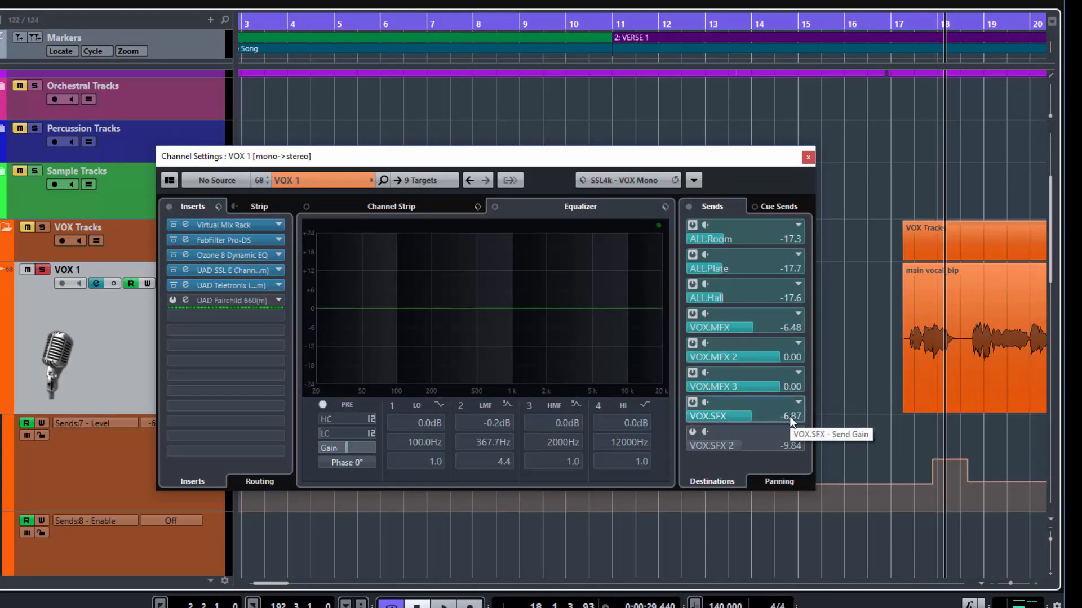
{"action": "left_click", "coordinate": [130, 283]}
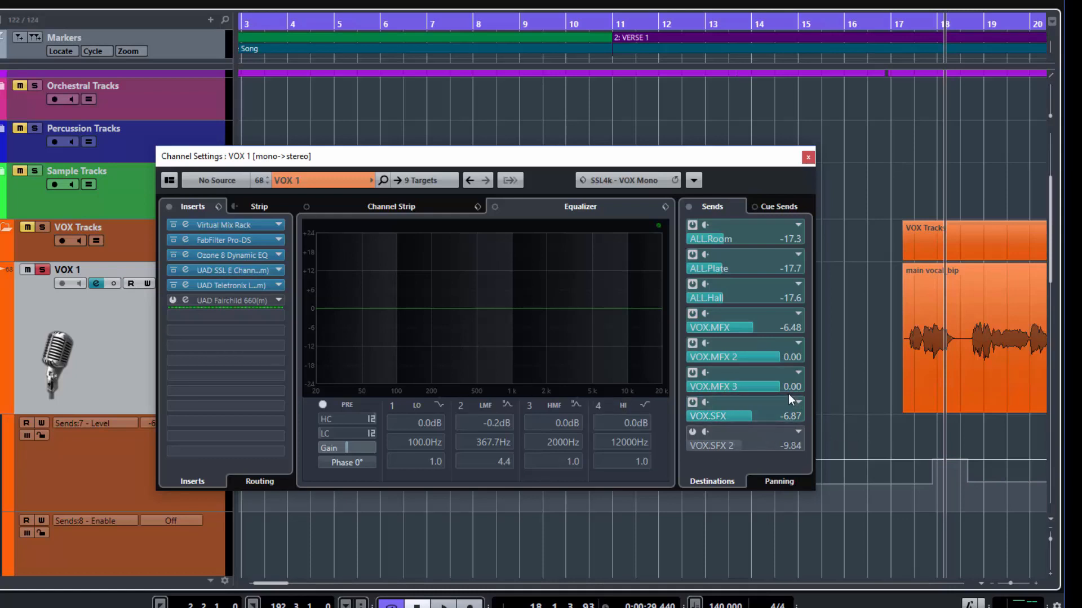
Play from bar 17 with the constant VOX.SFX send level, once soloed and once with VOX 1 unsoloed in the full mix.
{"action": "left_click", "coordinate": [900, 115]}
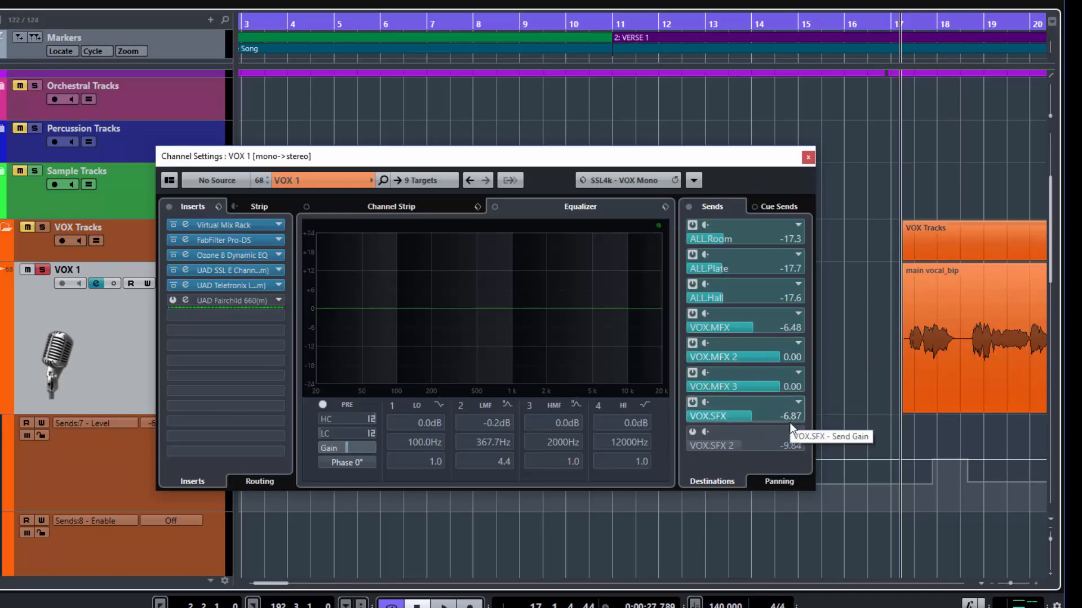
{"action": "key", "text": "space"}
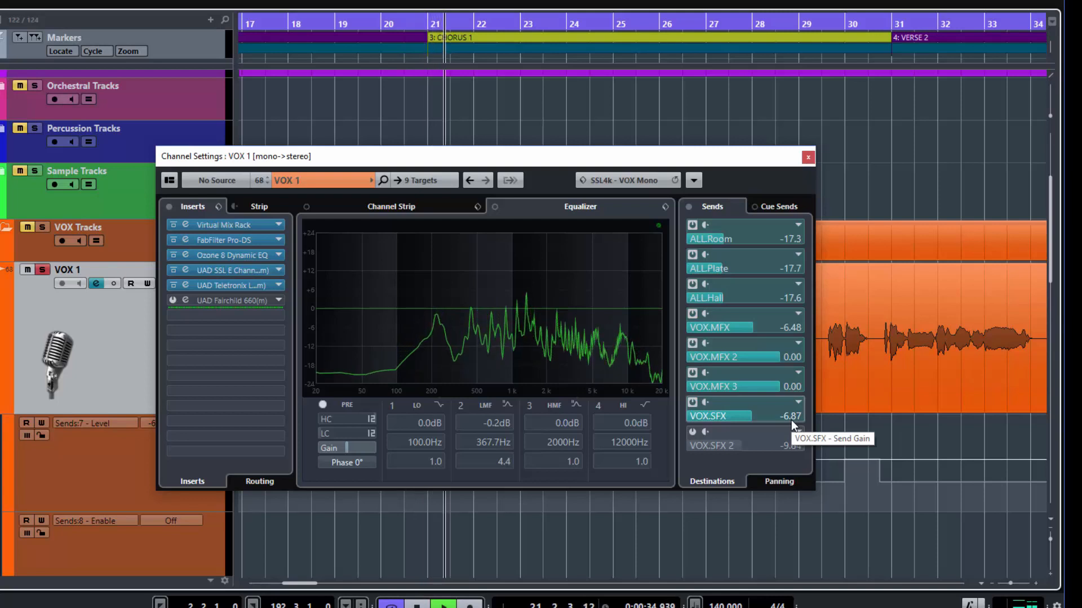
{"action": "key", "text": "space"}
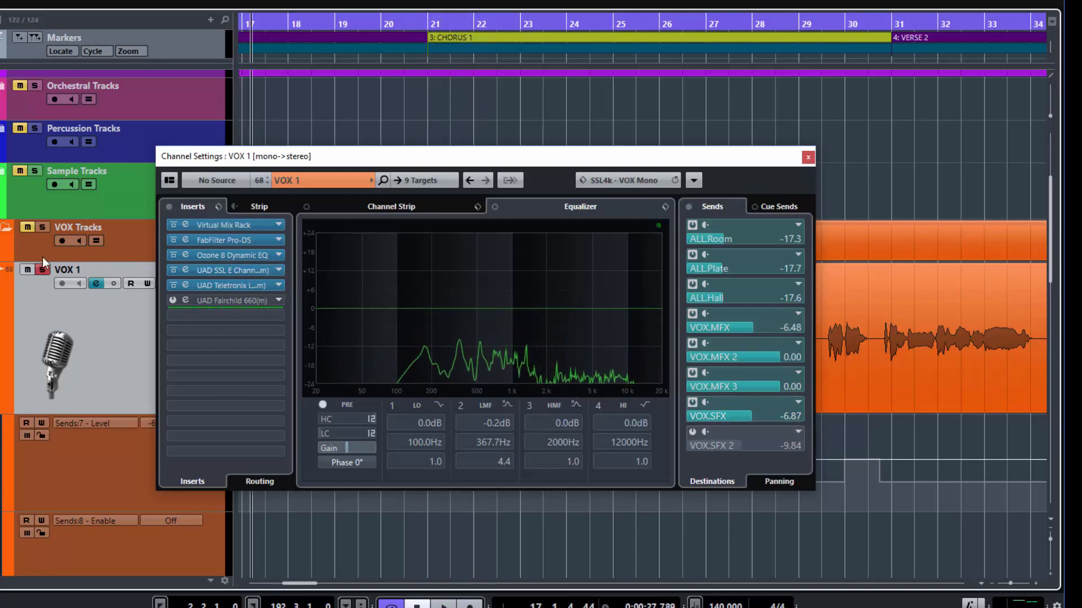
{"action": "left_click", "coordinate": [41, 269]}
{"action": "key", "text": "space"}
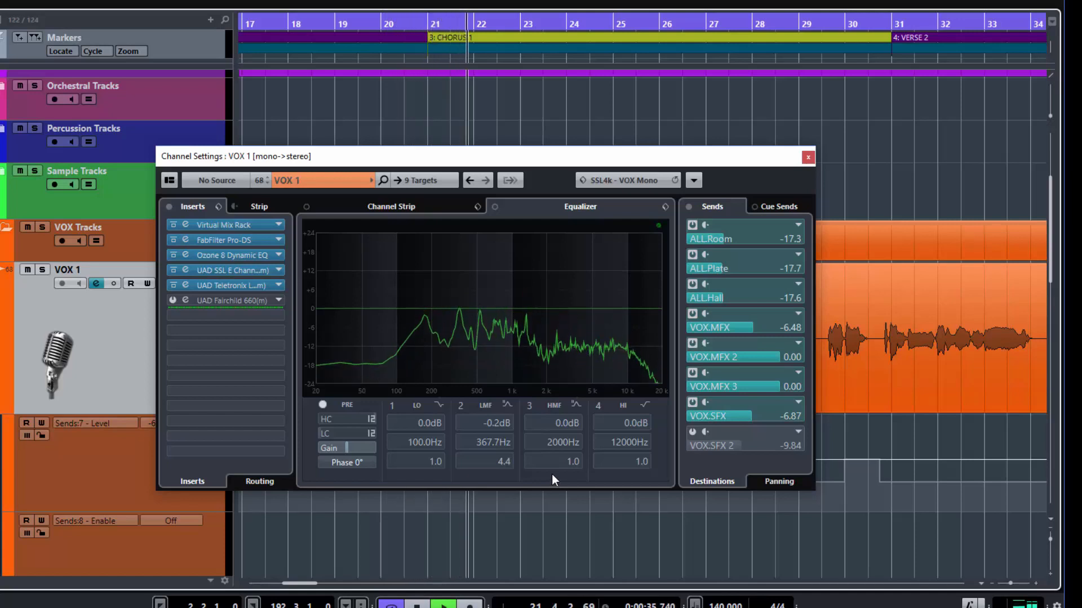
{"action": "key", "text": "space"}
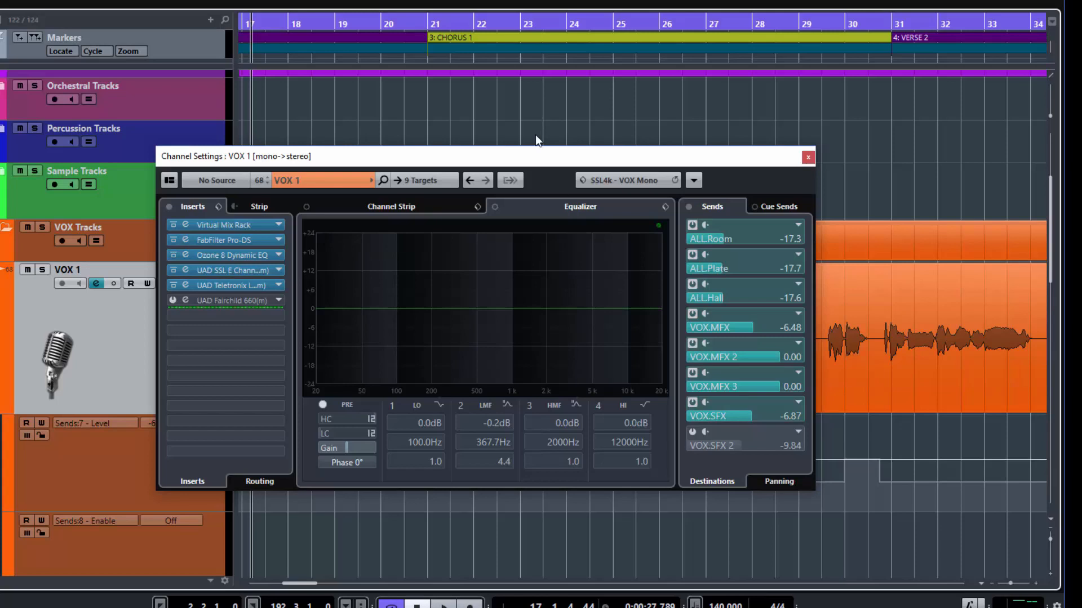
Restore the VOX.SFX send to -18.4 from the automation, leave reading off, and play the full mix from bar 17.
{"action": "left_click_drag", "start_coordinate": [562, 163], "coordinate": [743, 113]}
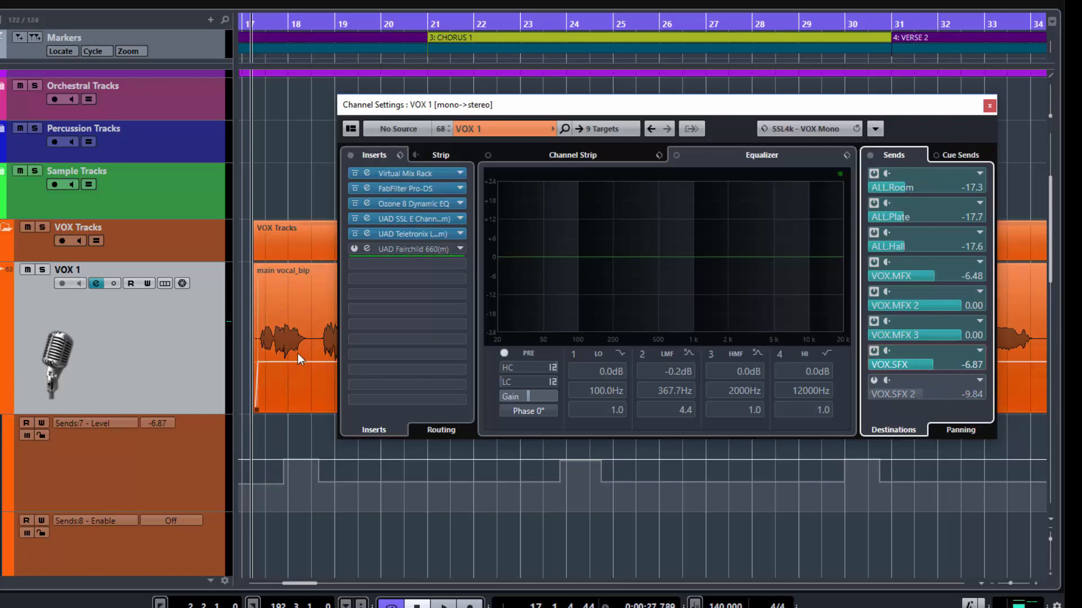
{"action": "left_click", "coordinate": [130, 283]}
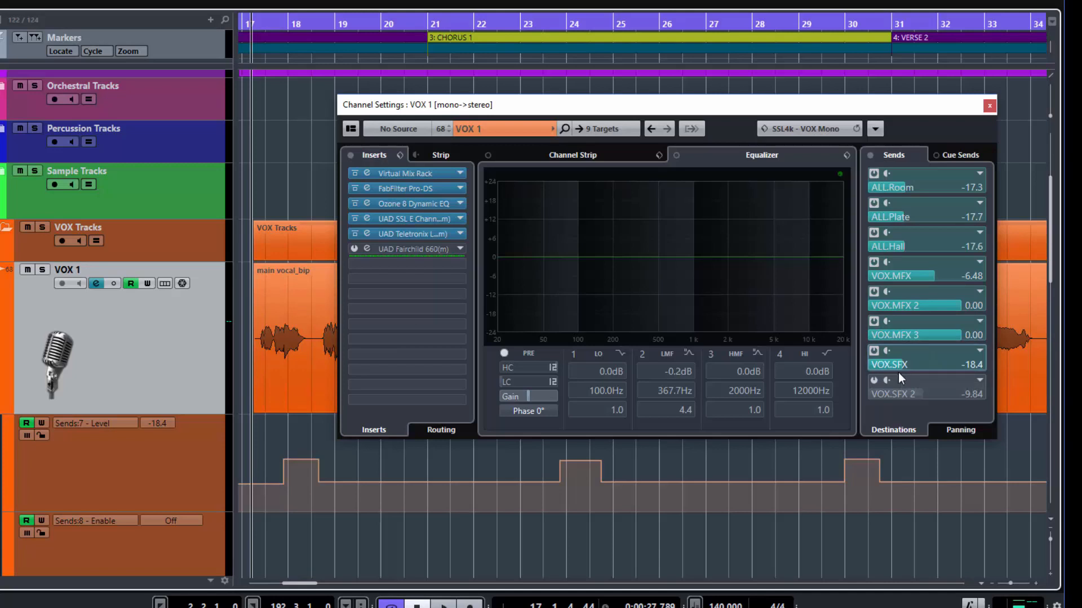
{"action": "key", "text": "space"}
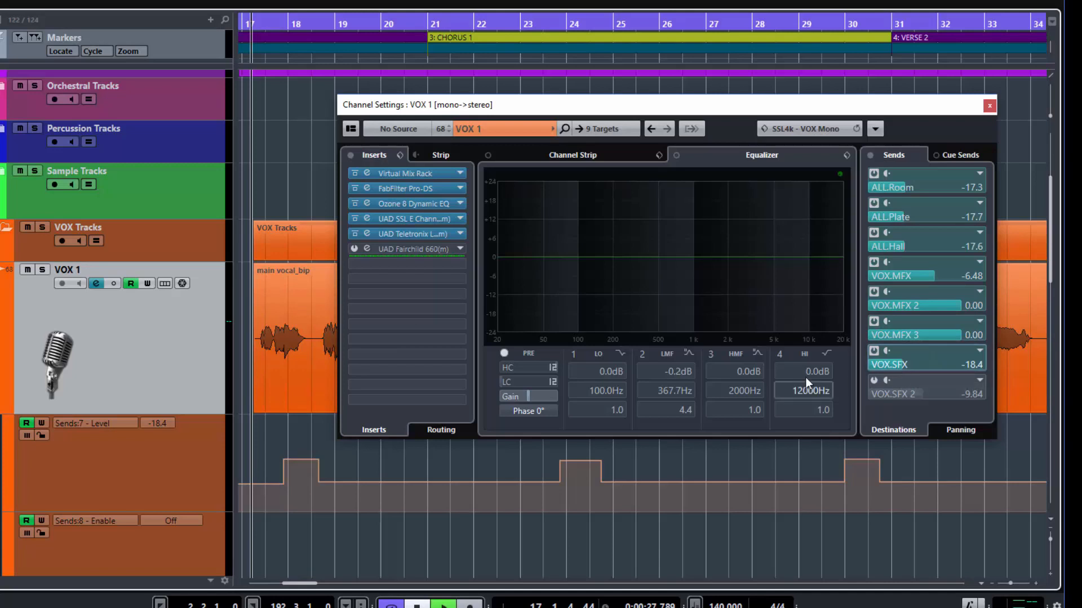
{"action": "key", "text": "space"}
{"action": "left_click", "coordinate": [130, 284]}
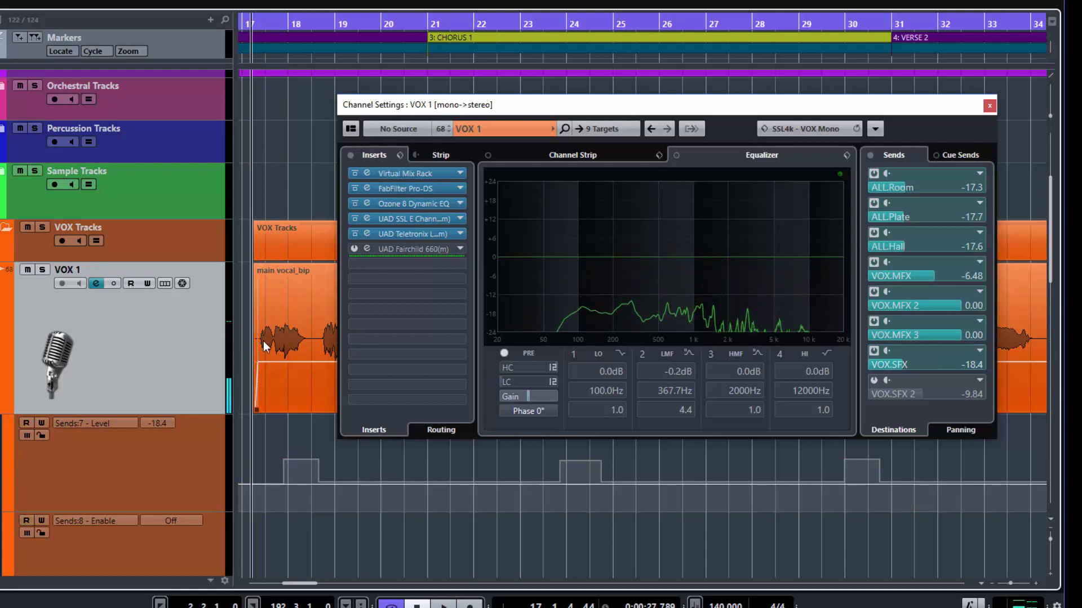
{"action": "key", "text": "space"}
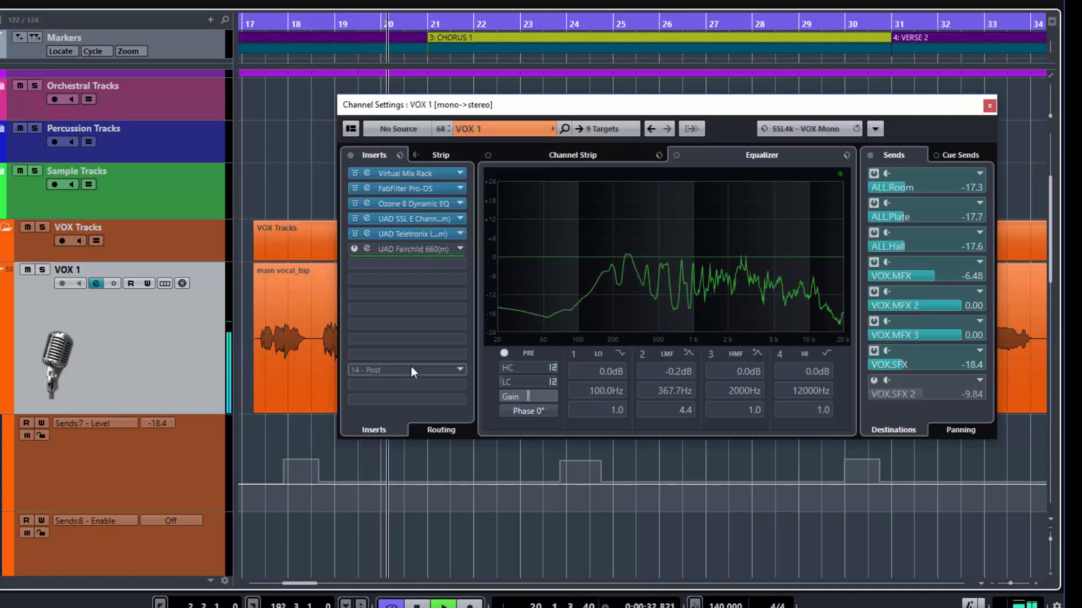
{"action": "key", "text": "space"}
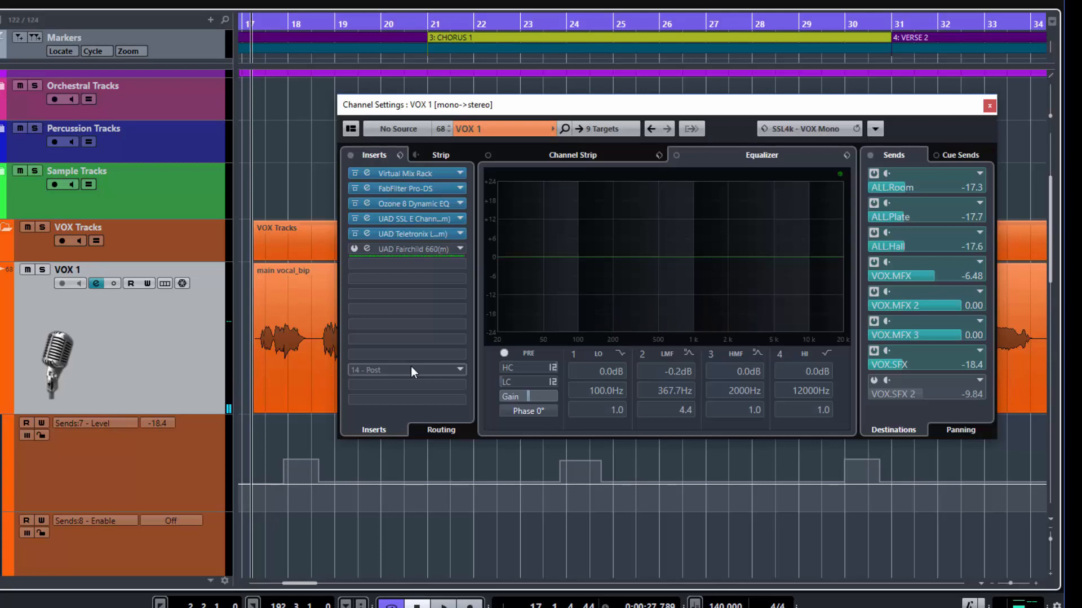
Enable automation reading on VOX 1, close its channel settings, and examine the send level rise around bar 18 against the vocal waveform.
{"action": "left_click_drag", "start_coordinate": [410, 370], "coordinate": [404, 329]}
{"action": "left_click", "coordinate": [100, 465]}
{"action": "left_click", "coordinate": [130, 284]}
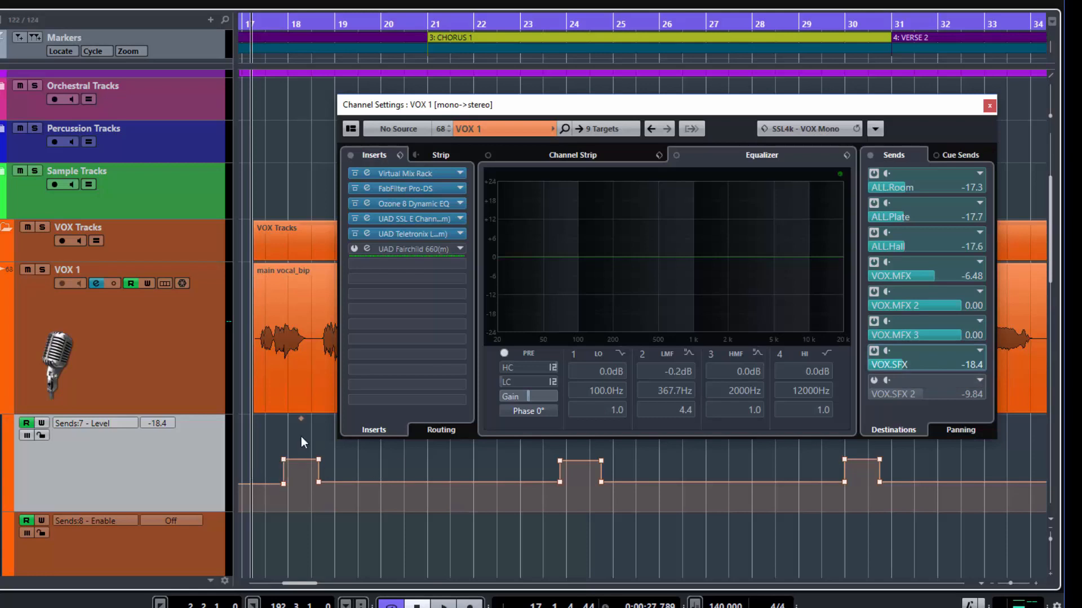
{"action": "scroll", "coordinate": [301, 437], "scroll_direction": "up", "scroll_amount": 3}
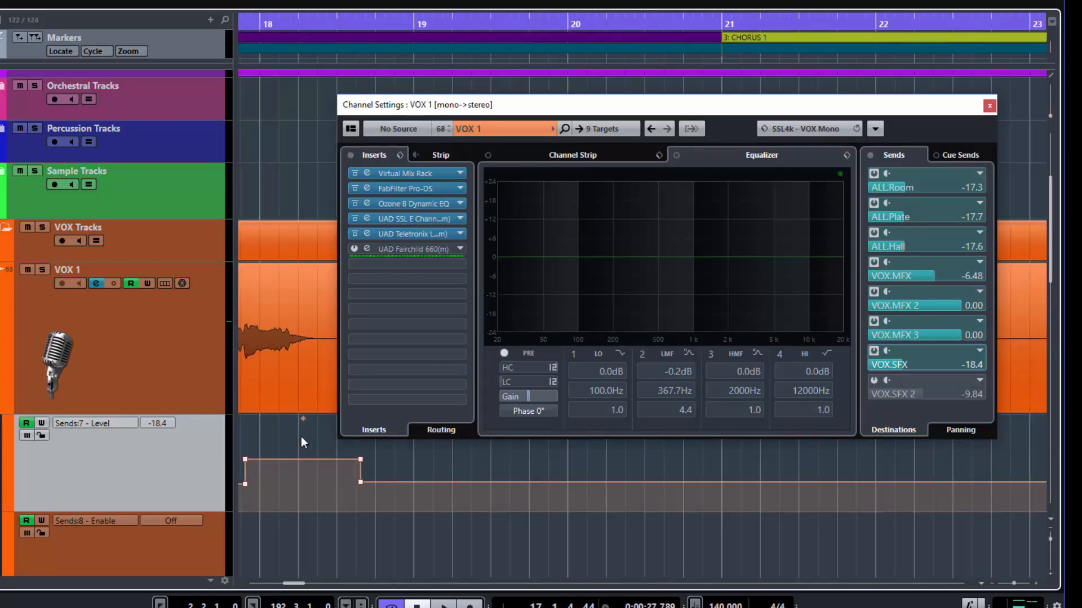
{"action": "scroll", "coordinate": [301, 438], "scroll_direction": "left", "scroll_amount": 2}
{"action": "left_click", "coordinate": [990, 106]}
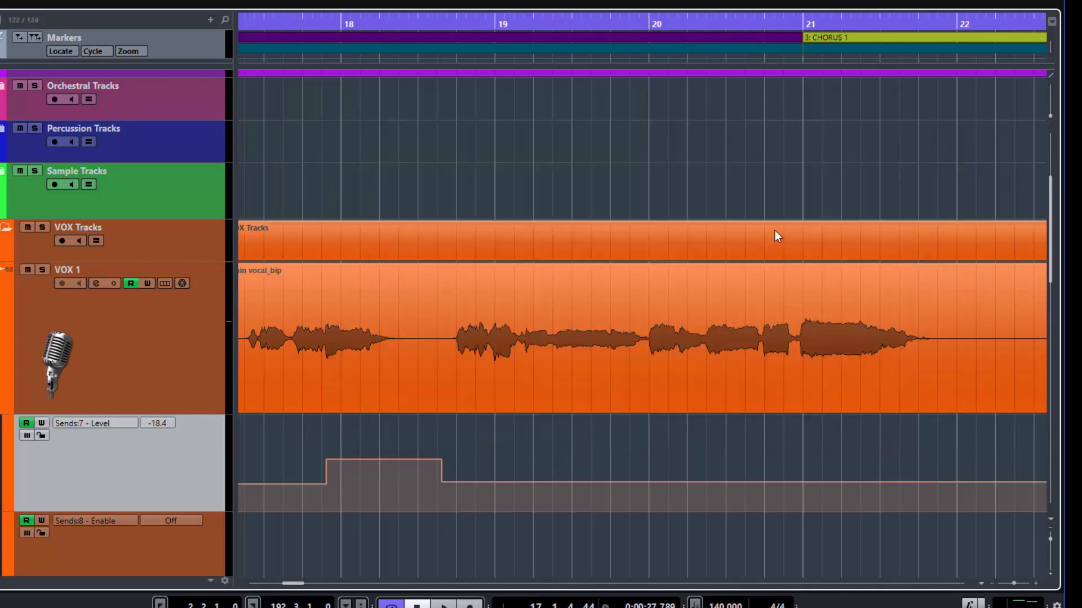
{"action": "scroll", "coordinate": [305, 435], "scroll_direction": "up", "scroll_amount": 1}
{"action": "scroll", "coordinate": [305, 435], "scroll_direction": "up", "scroll_amount": 1}
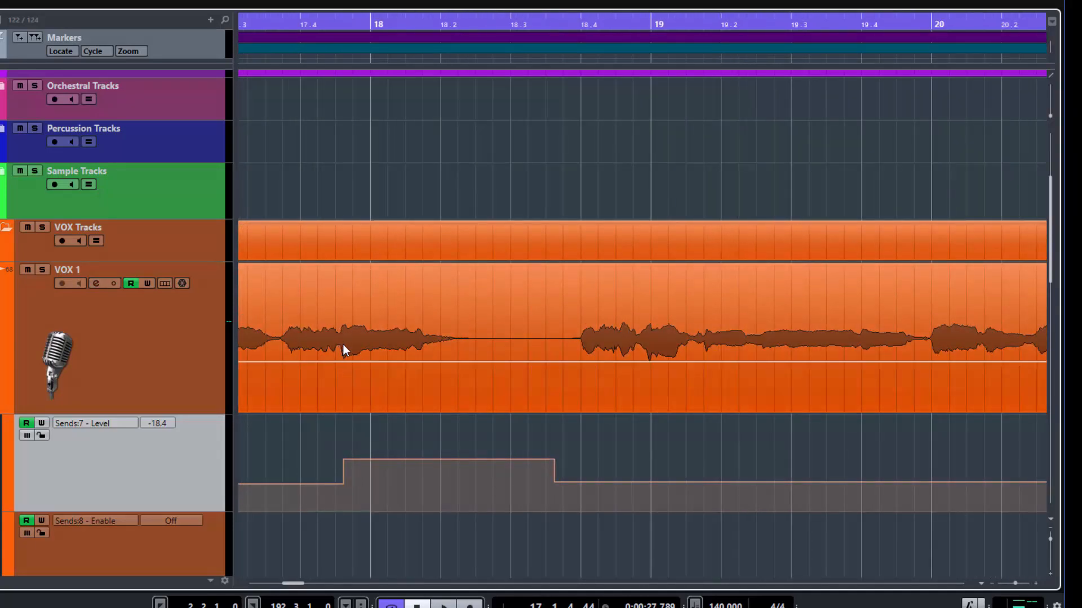
Solo VOX 1 with automation reading off and play the word just before bar 18 at the constant send level.
{"action": "left_click", "coordinate": [339, 441]}
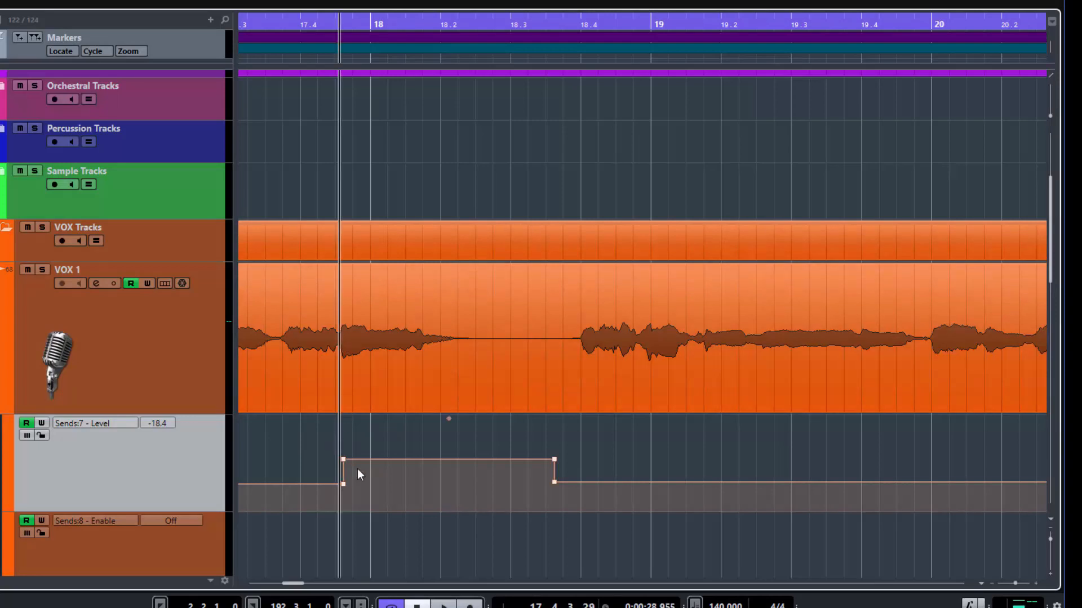
{"action": "left_click", "coordinate": [130, 284]}
{"action": "left_click", "coordinate": [42, 269]}
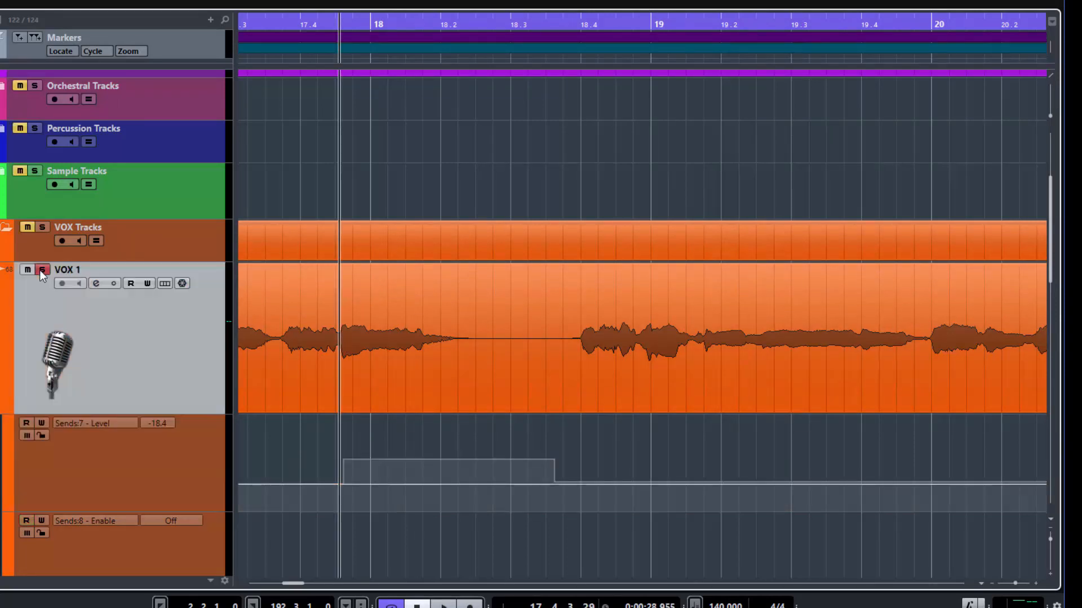
{"action": "key", "text": "space"}
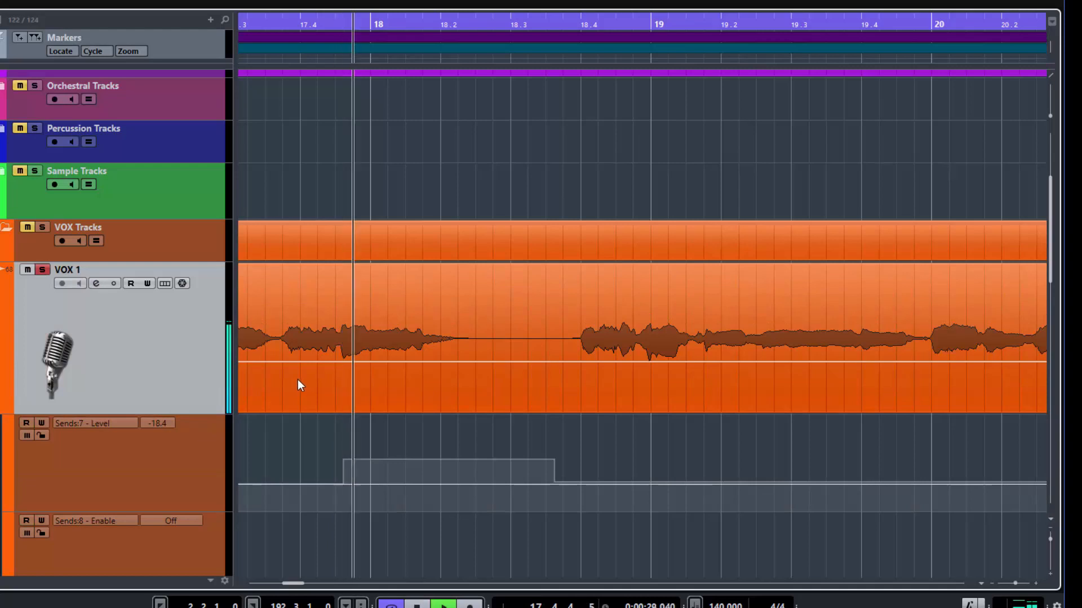
{"action": "key", "text": "space"}
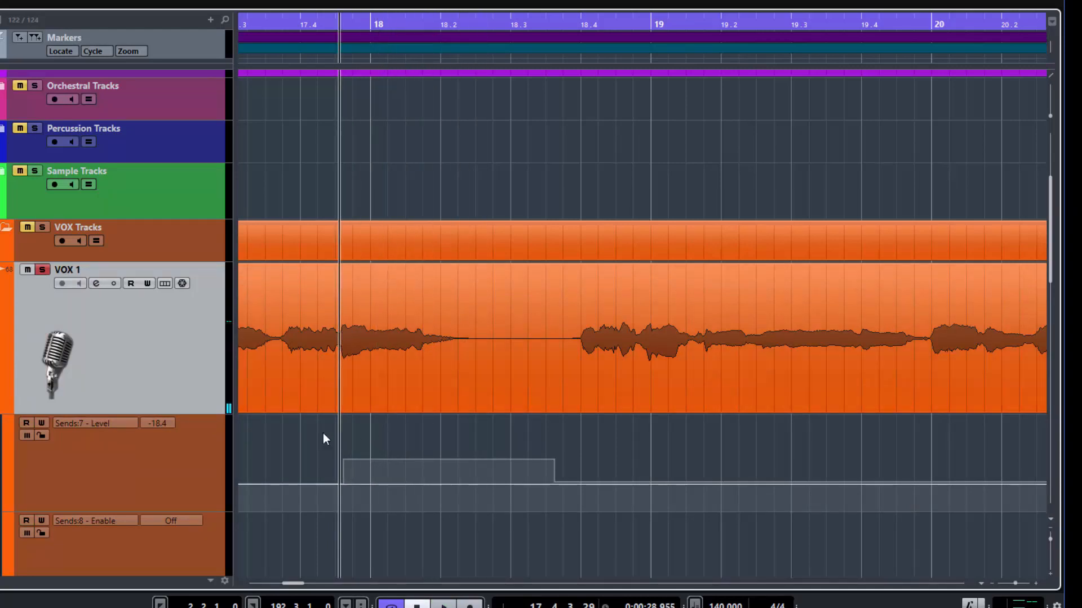
Re-enable automation reading on VOX 1 and play the soloed vocal from about 17.2 through the send level rise.
{"action": "left_click", "coordinate": [131, 284]}
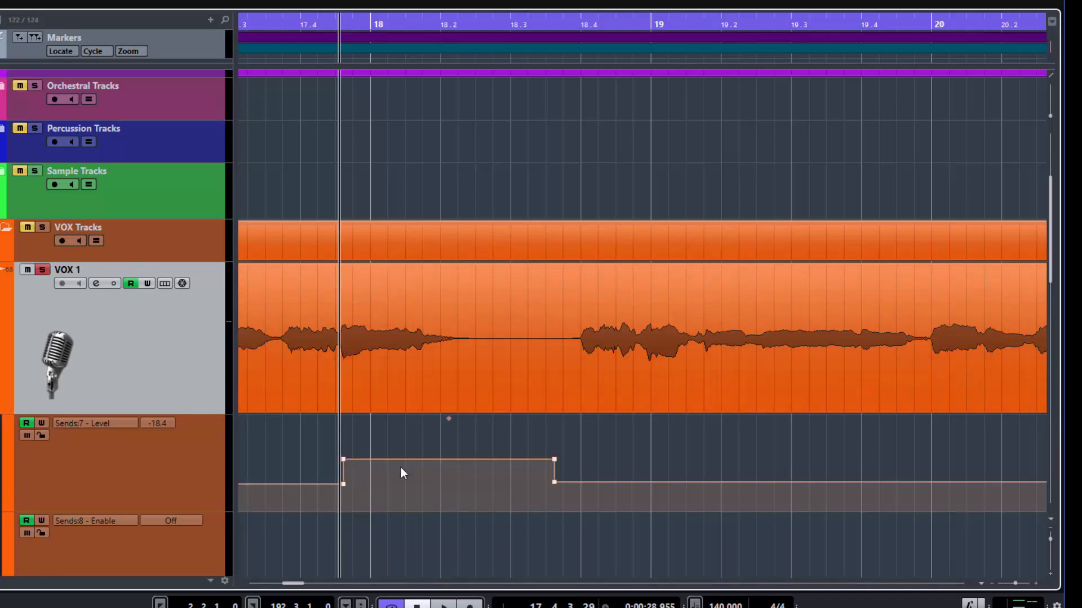
{"action": "scroll", "coordinate": [448, 461], "scroll_direction": "left", "scroll_amount": 4}
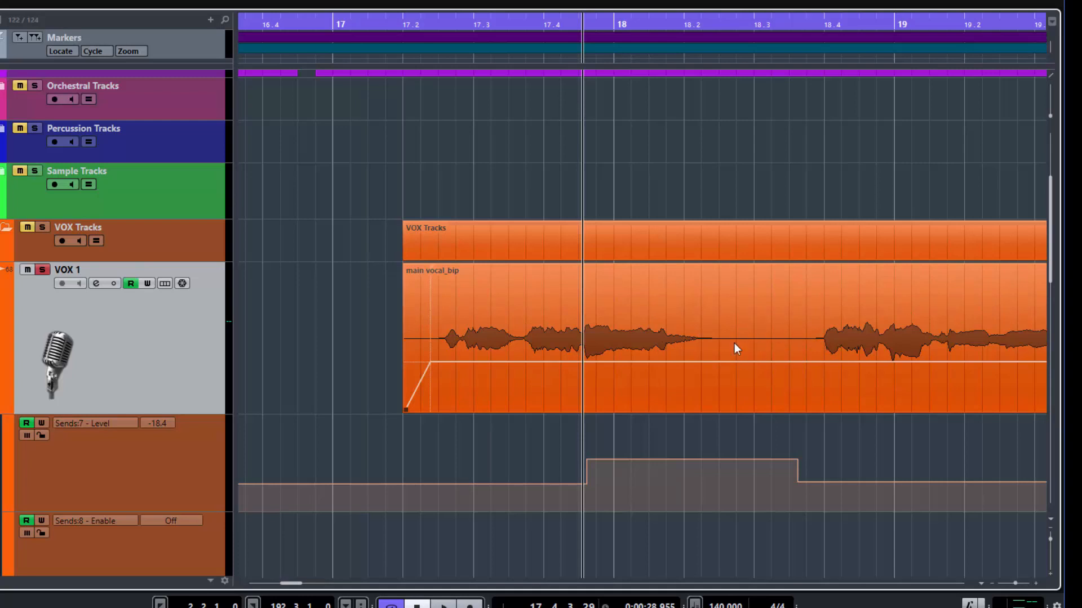
{"action": "left_click", "coordinate": [449, 454]}
{"action": "left_click", "coordinate": [431, 452]}
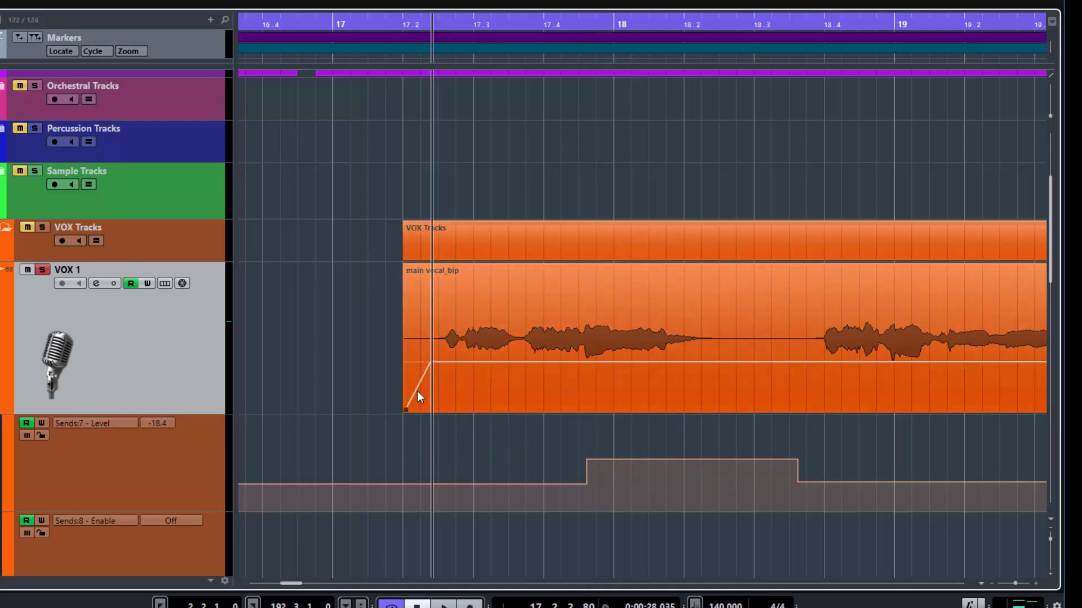
{"action": "key", "text": "space"}
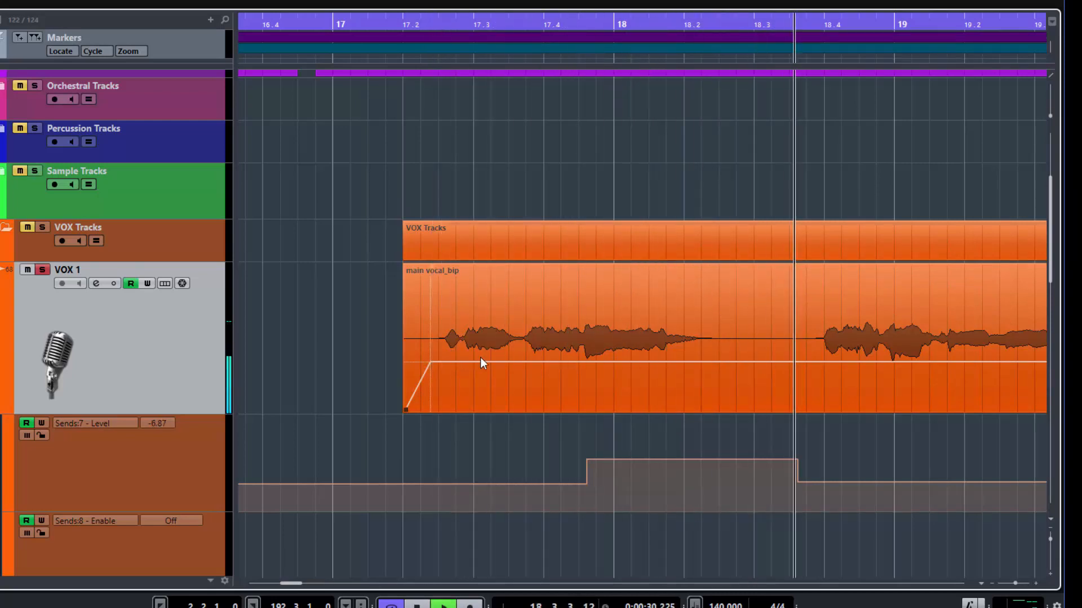
{"action": "key", "text": "space"}
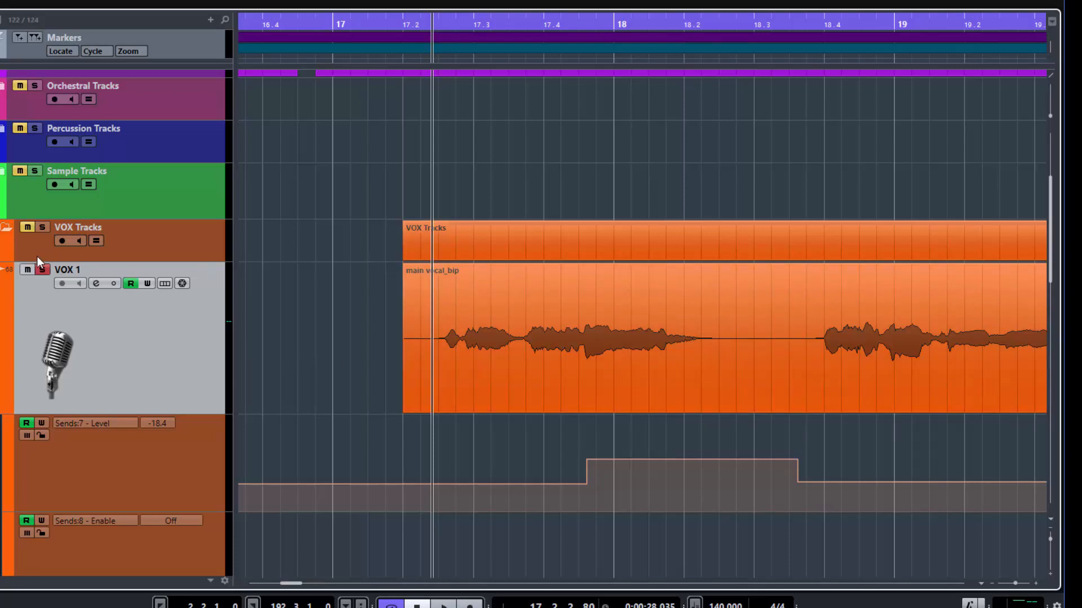
Unsolo VOX 1 and play the full mix from just before 17.2, following the automated send level rises up to bar 24.
{"action": "left_click", "coordinate": [42, 270]}
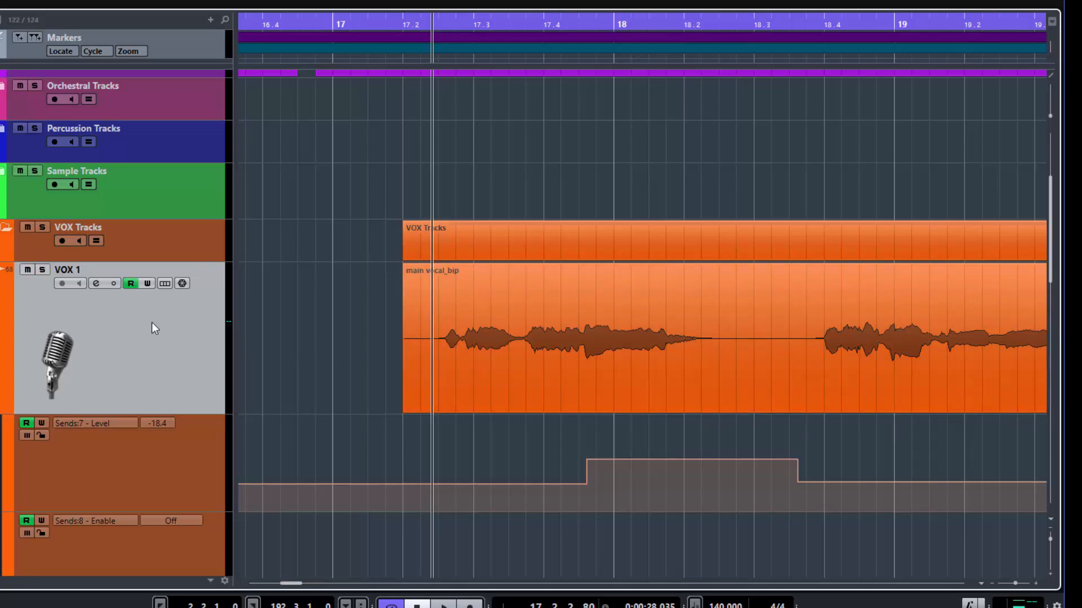
{"action": "left_click", "coordinate": [391, 472]}
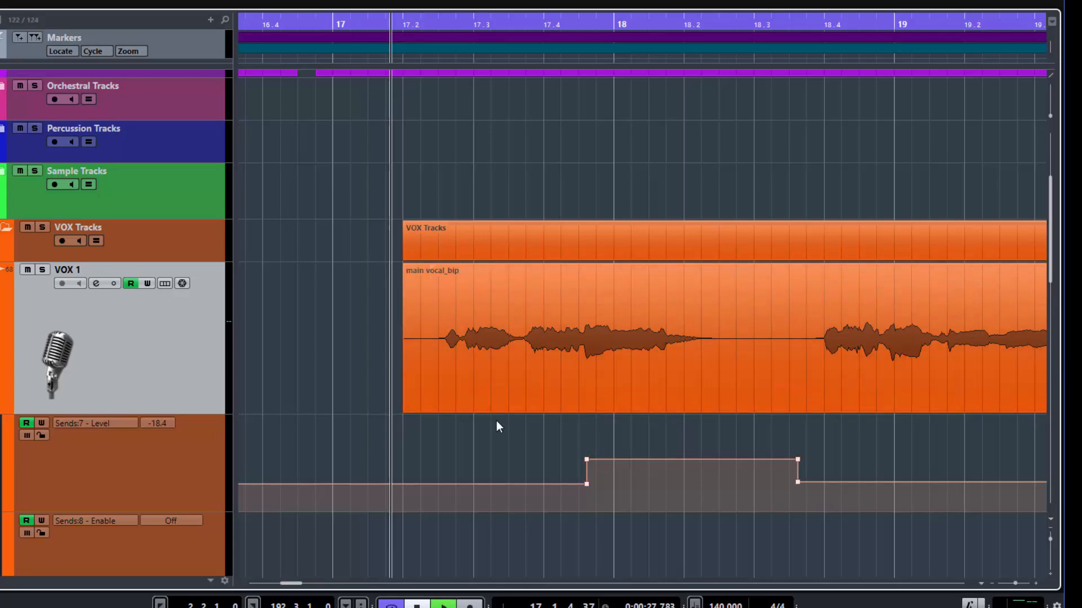
{"action": "key", "text": "space"}
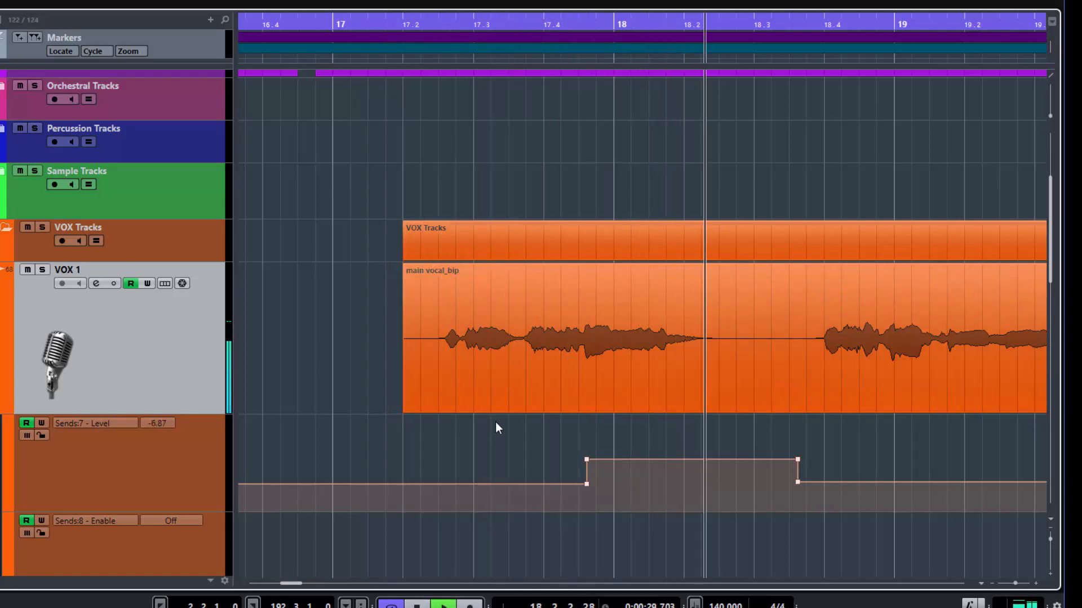
{"action": "scroll", "coordinate": [502, 424], "scroll_direction": "down", "scroll_amount": 2}
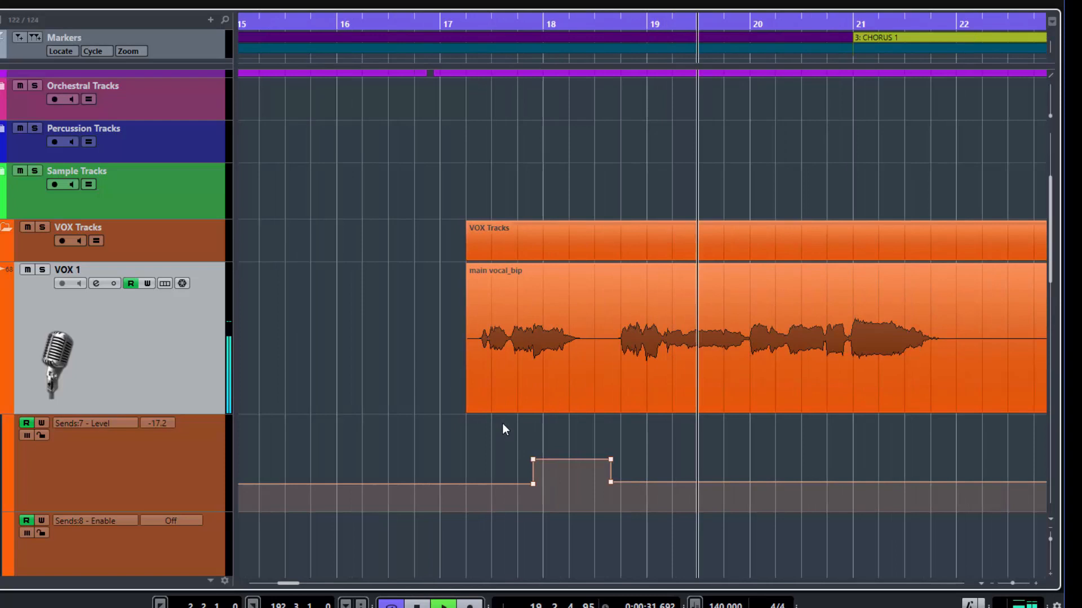
{"action": "scroll", "coordinate": [502, 424], "scroll_direction": "right", "scroll_amount": 1}
{"action": "scroll", "coordinate": [502, 424], "scroll_direction": "right", "scroll_amount": 1}
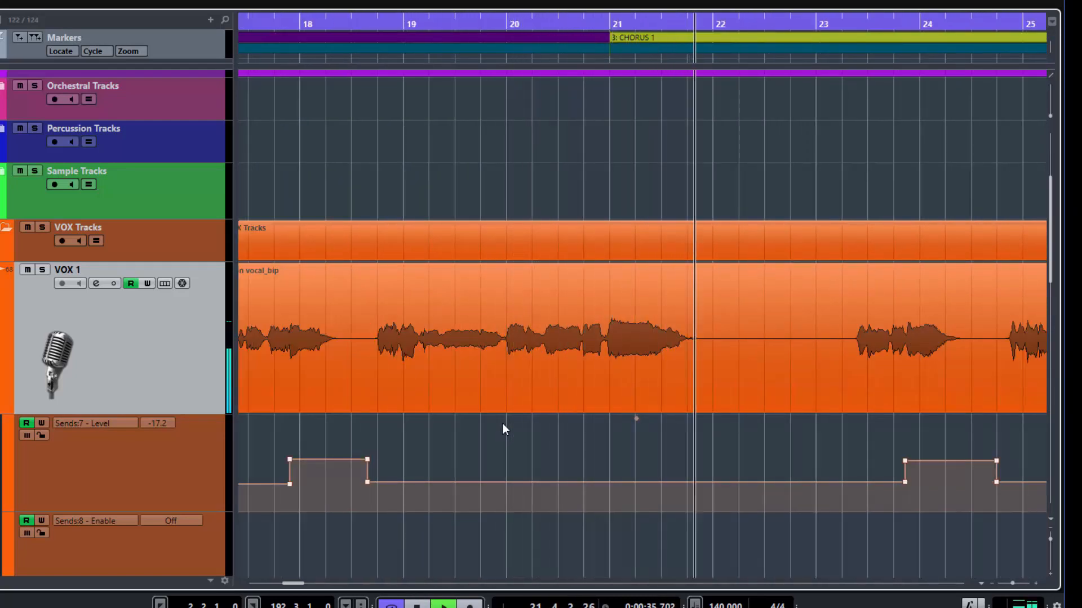
{"action": "scroll", "coordinate": [502, 424], "scroll_direction": "right", "scroll_amount": 2}
{"action": "scroll", "coordinate": [502, 424], "scroll_direction": "right", "scroll_amount": 2}
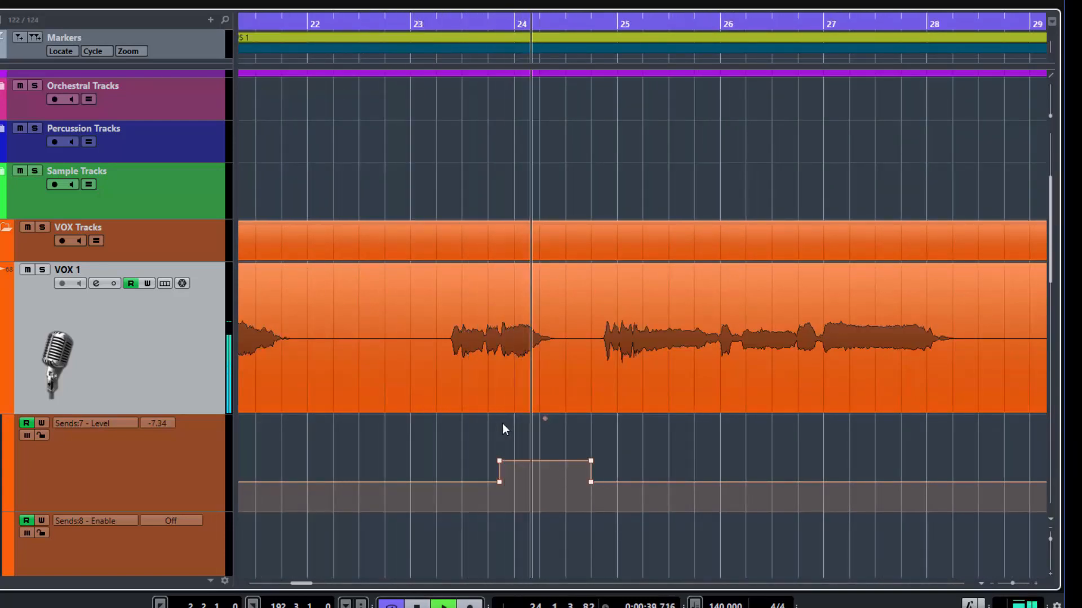
{"action": "key", "text": "space"}
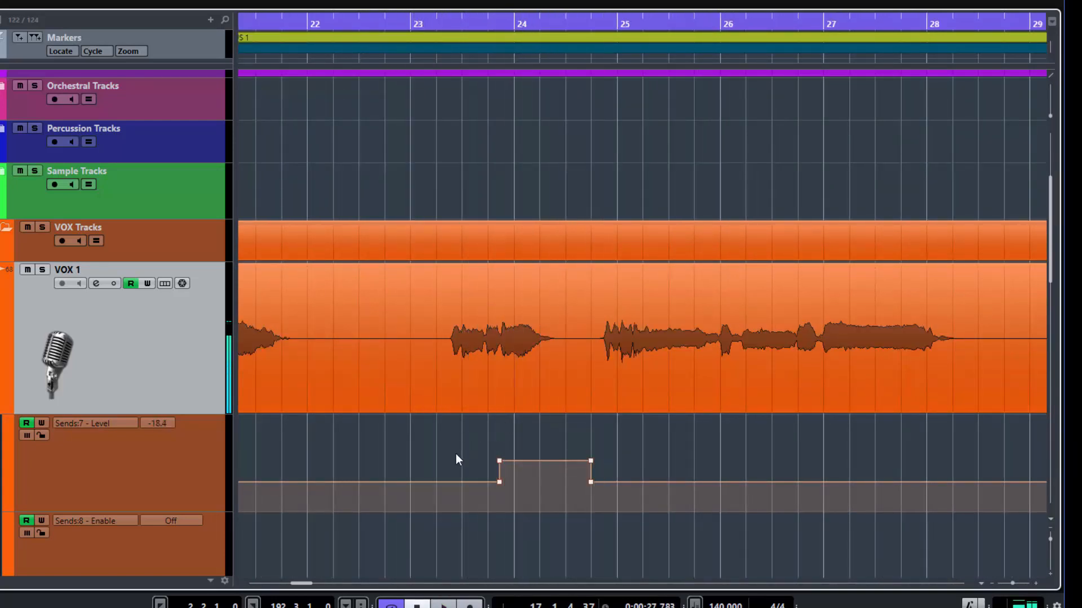
Add four Sends:7 level points around the held word from bar 21 to about 21.4 and raise the inner two.
{"action": "scroll", "coordinate": [455, 454], "scroll_direction": "left", "scroll_amount": 3}
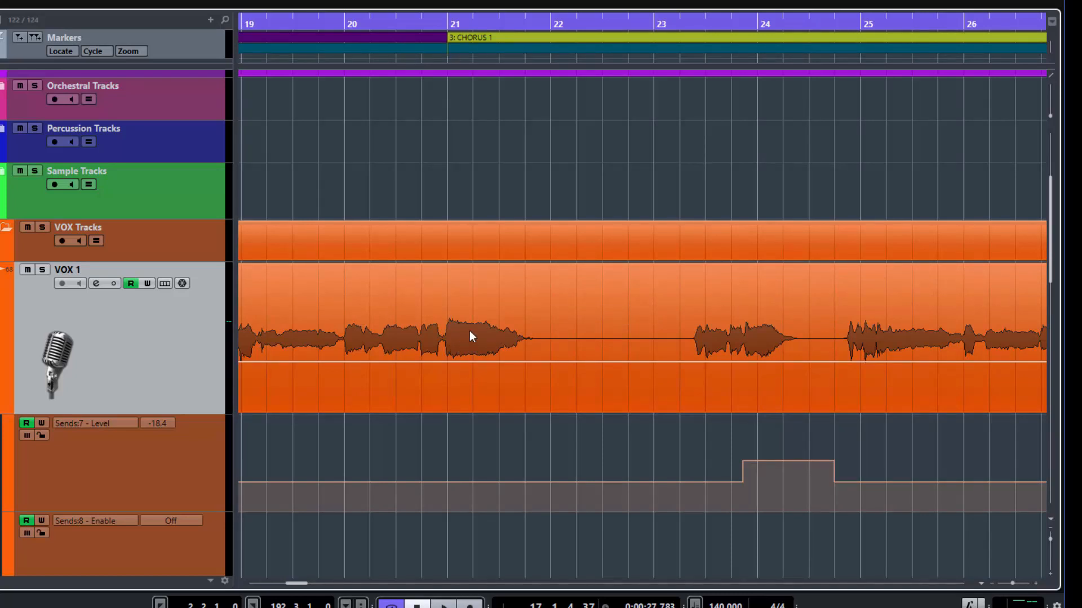
{"action": "scroll", "coordinate": [505, 432], "scroll_direction": "up", "scroll_amount": 5}
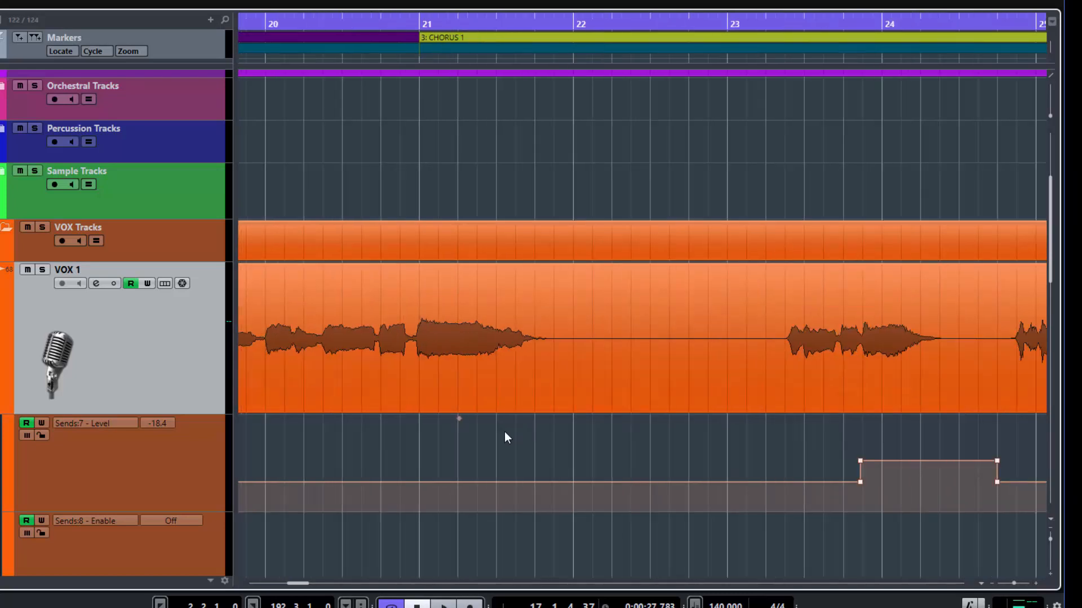
{"action": "scroll", "coordinate": [505, 432], "scroll_direction": "left", "scroll_amount": 2}
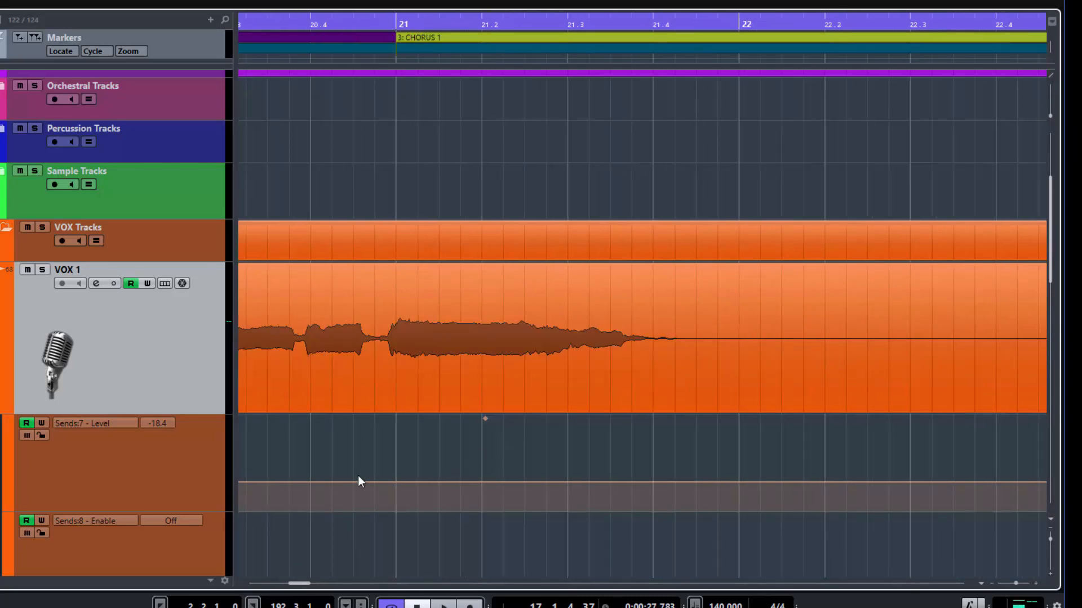
{"action": "left_click", "coordinate": [403, 482]}
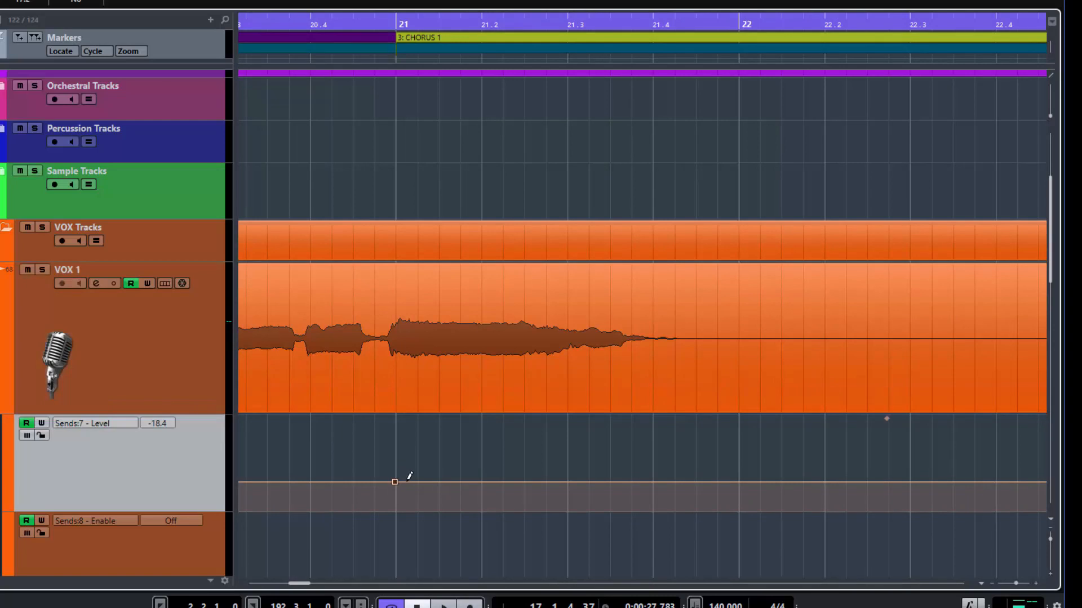
{"action": "left_click", "coordinate": [676, 482]}
{"action": "left_click", "coordinate": [667, 482]}
{"action": "left_click_drag", "start_coordinate": [400, 475], "coordinate": [671, 489]}
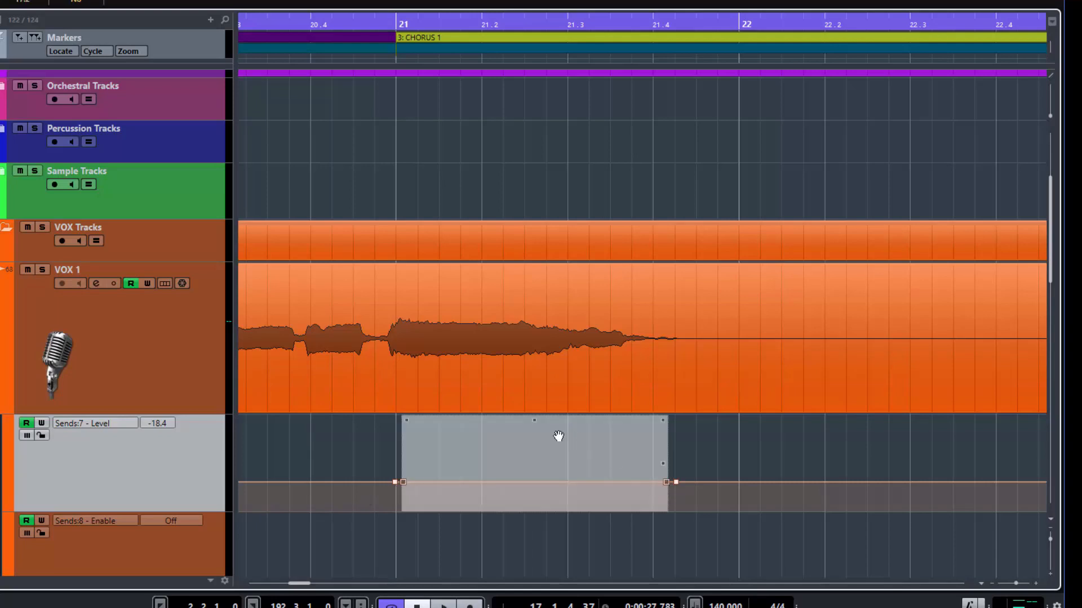
{"action": "left_click_drag", "start_coordinate": [534, 420], "coordinate": [524, 363]}
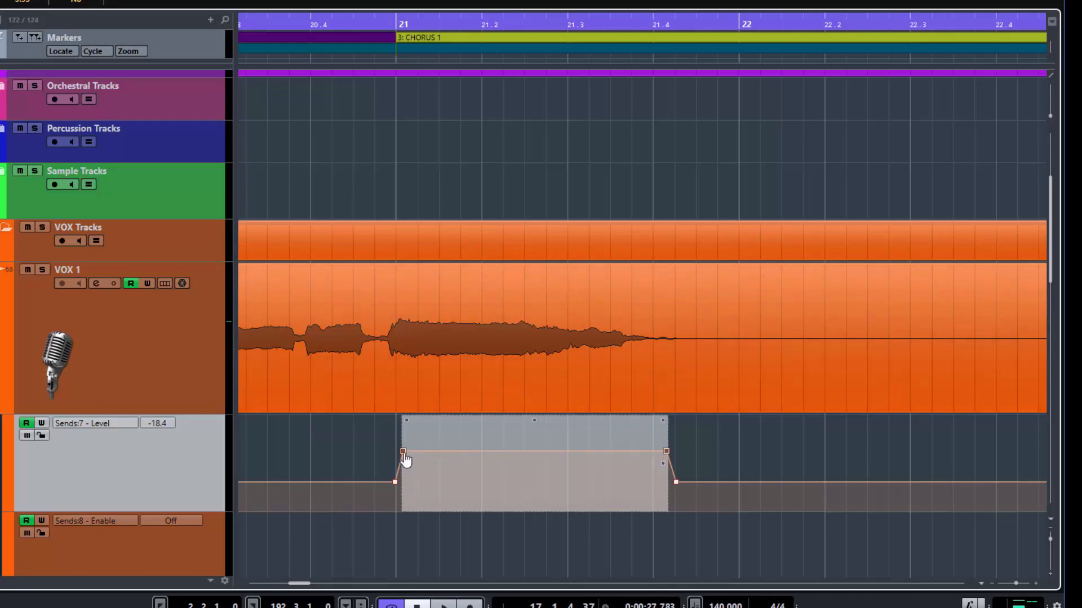
Make both edges of the bar 21 send rise vertical and raise its level to -1.25.
{"action": "left_click_drag", "start_coordinate": [405, 458], "coordinate": [397, 451]}
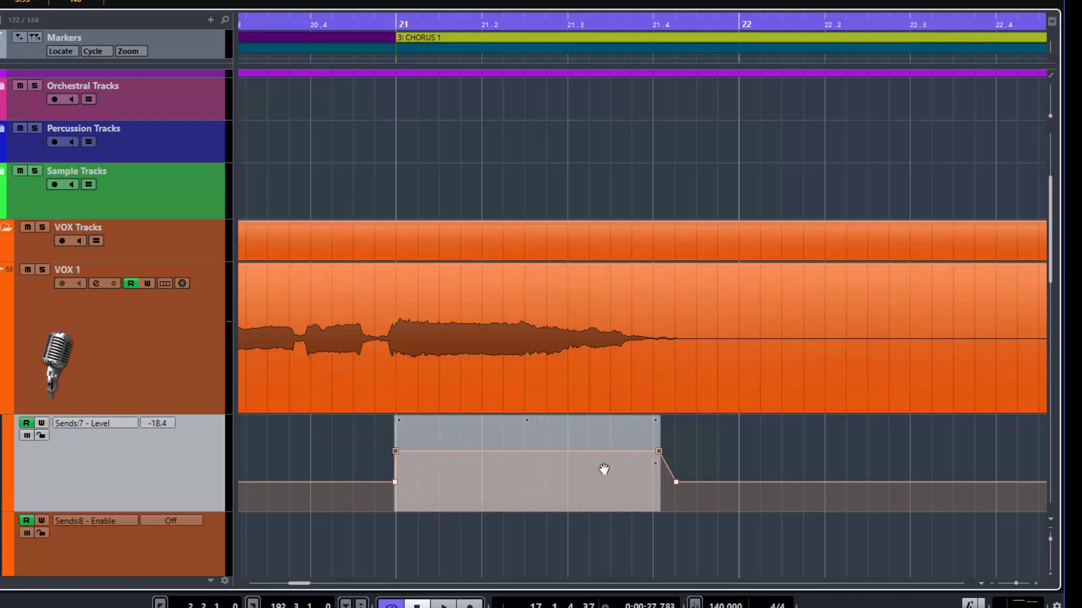
{"action": "left_click", "coordinate": [671, 453]}
{"action": "left_click_drag", "start_coordinate": [669, 457], "coordinate": [674, 453]}
{"action": "left_click_drag", "start_coordinate": [381, 442], "coordinate": [748, 466]}
{"action": "left_click_drag", "start_coordinate": [534, 418], "coordinate": [534, 409]}
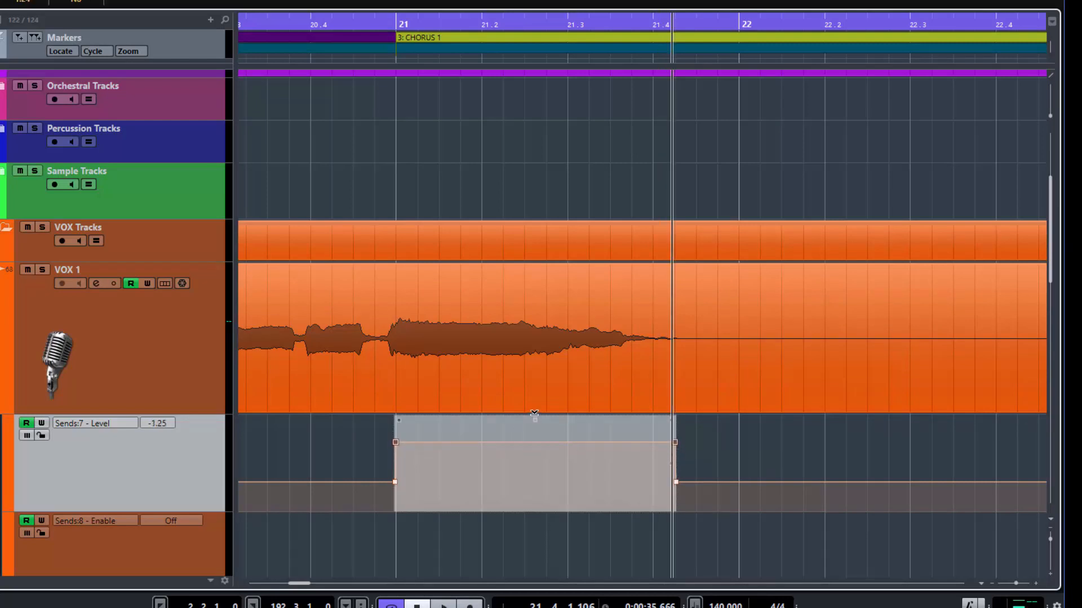
Play the full mix from about bar 20 through the strong send level rise at bar 21.
{"action": "scroll", "coordinate": [428, 473], "scroll_direction": "down", "scroll_amount": 3}
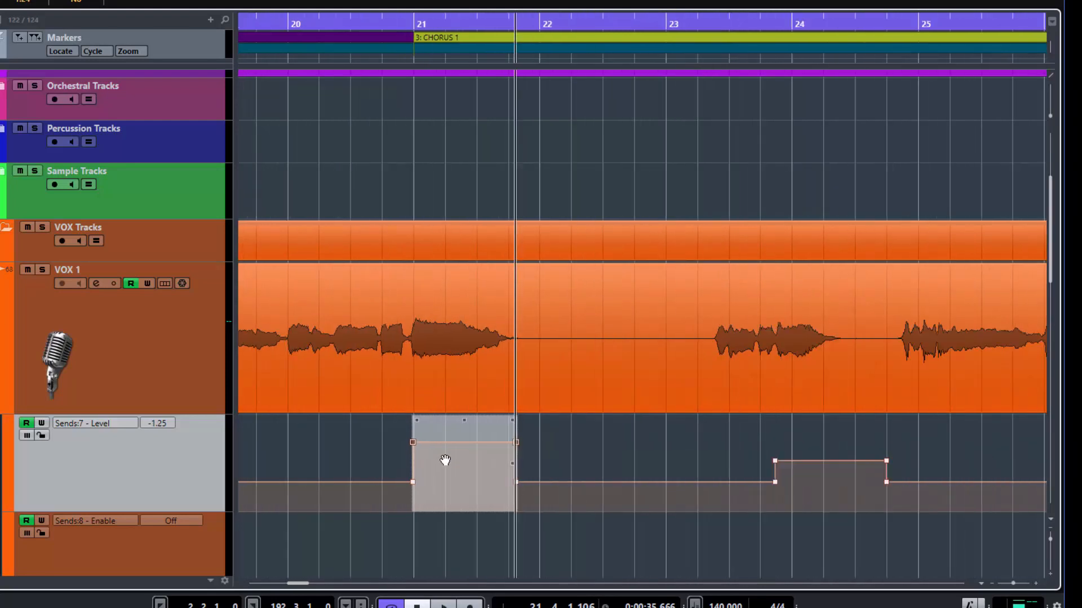
{"action": "left_click", "coordinate": [296, 444]}
{"action": "key", "text": "space"}
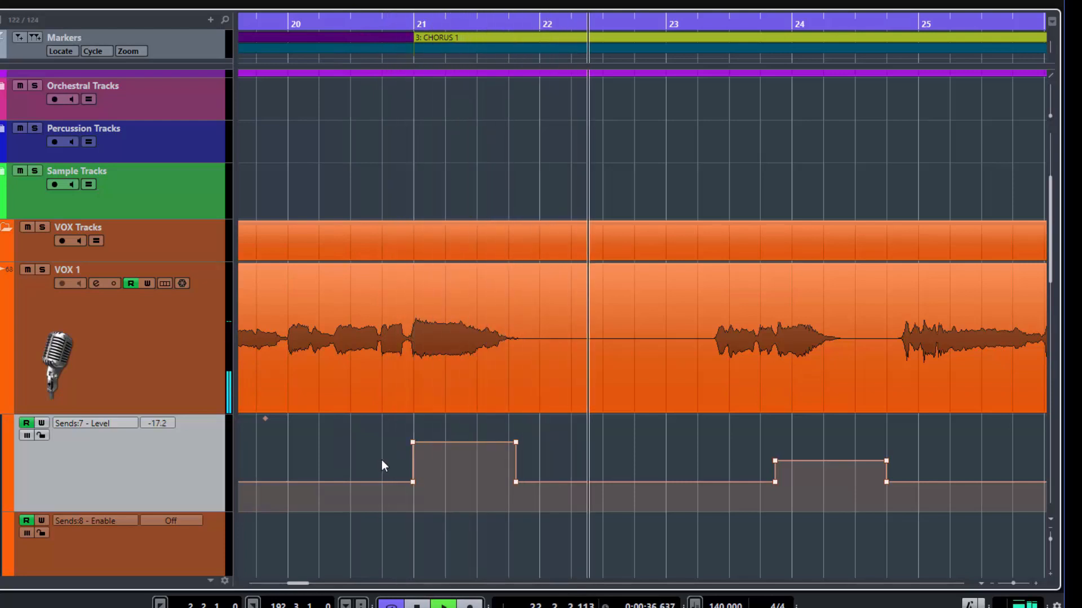
{"action": "key", "text": "space"}
Lower the bar 21 send rise to slightly below the bar 24 rise and play from just before bar 20.
{"action": "left_click_drag", "start_coordinate": [391, 435], "coordinate": [542, 463]}
{"action": "mouse_move", "coordinate": [464, 434]}
{"action": "left_mouse_down"}
{"action": "mouse_move", "coordinate": [465, 462]}
{"action": "mouse_move", "coordinate": [468, 415]}
{"action": "mouse_move", "coordinate": [474, 449]}
{"action": "left_mouse_up"}
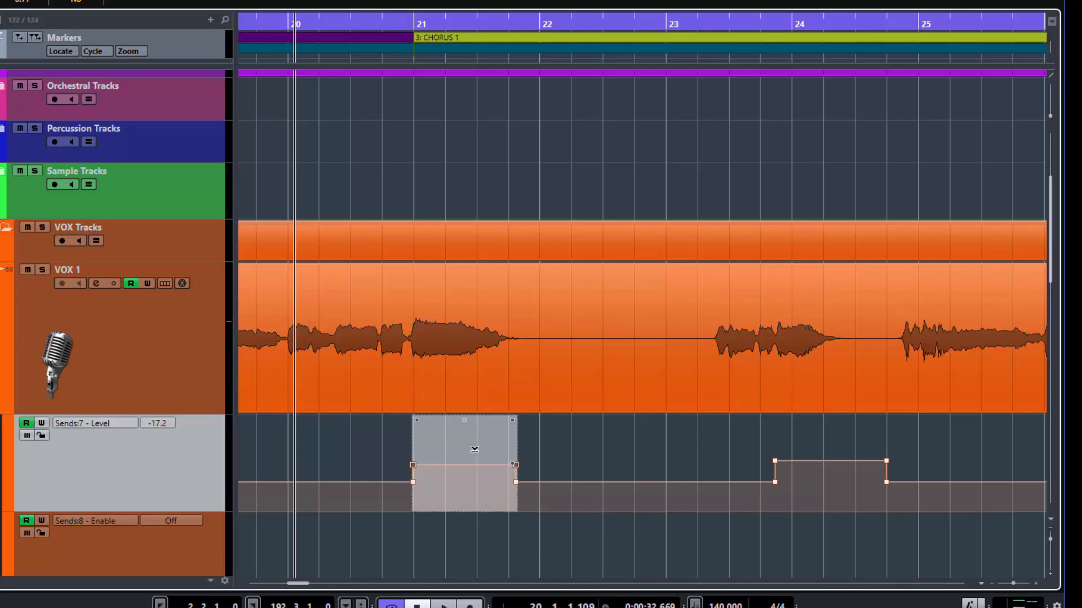
{"action": "left_click", "coordinate": [243, 452]}
{"action": "key", "text": "space"}
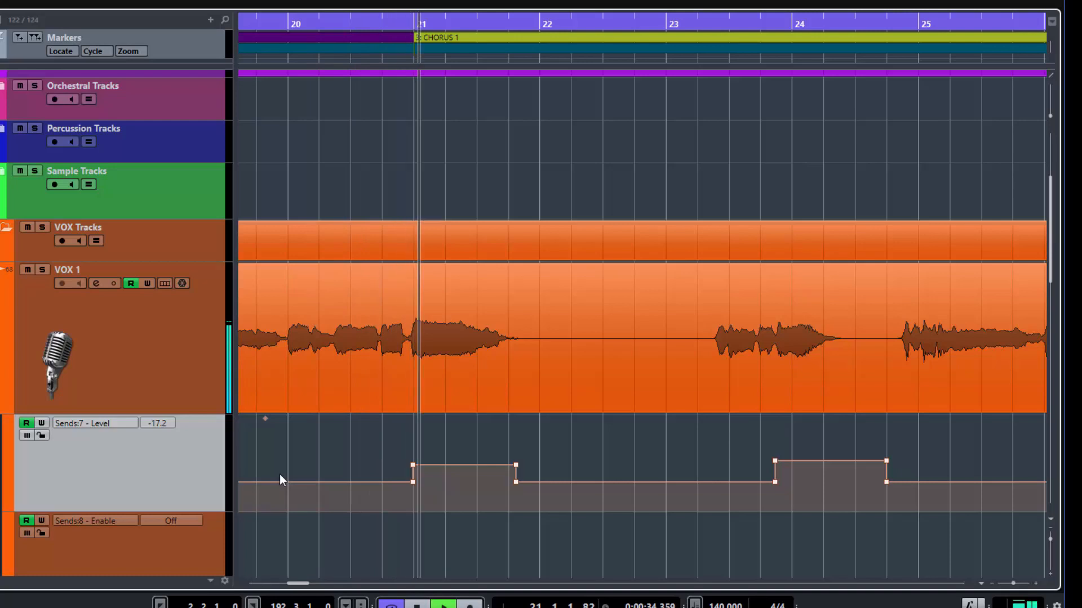
{"action": "key", "text": "space"}
Disable automation reading on the Sends:7 level lane and play the bar 21 word at the constant send level.
{"action": "left_click", "coordinate": [26, 423]}
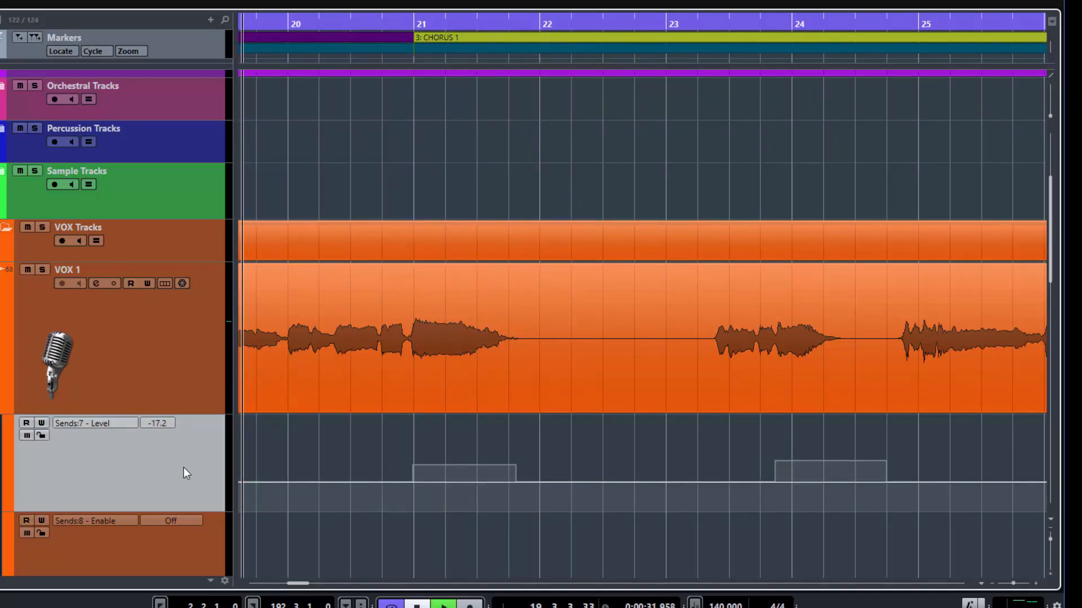
{"action": "key", "text": "space"}
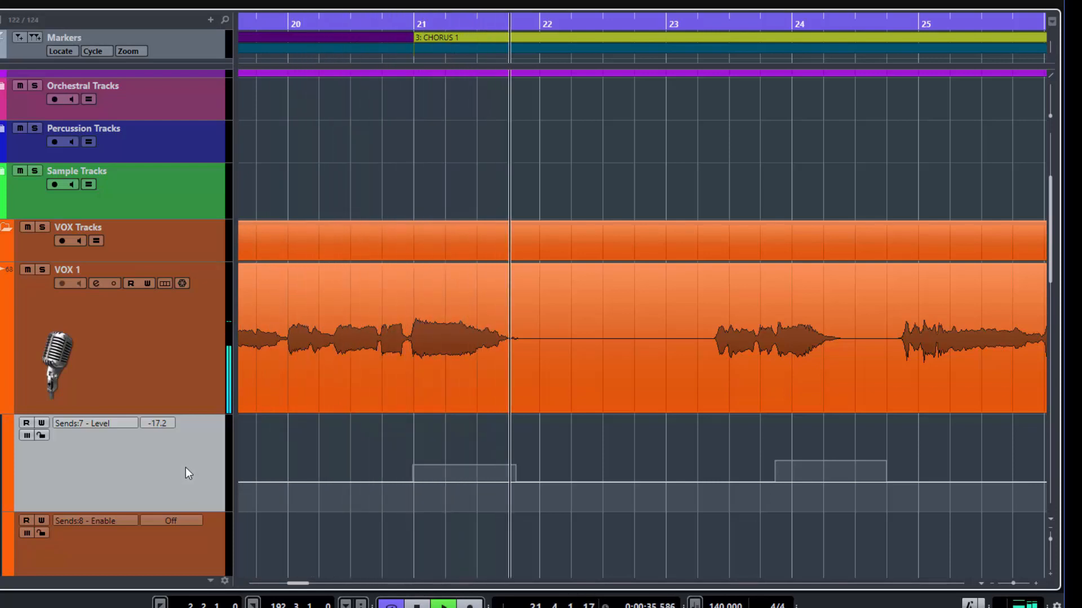
{"action": "key", "text": "space"}
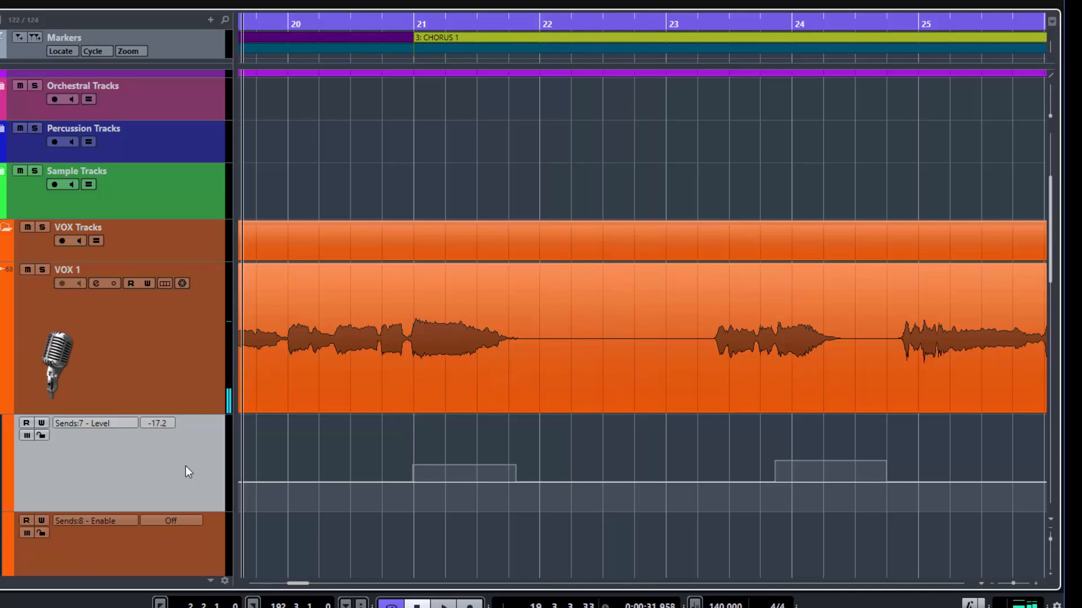
Re-enable automation reading on the Sends:7 level lane and play the bar 21 word with the lowered rise.
{"action": "mouse_move", "coordinate": [619, 325]}
{"action": "left_click", "coordinate": [26, 423]}
{"action": "key", "text": "space"}
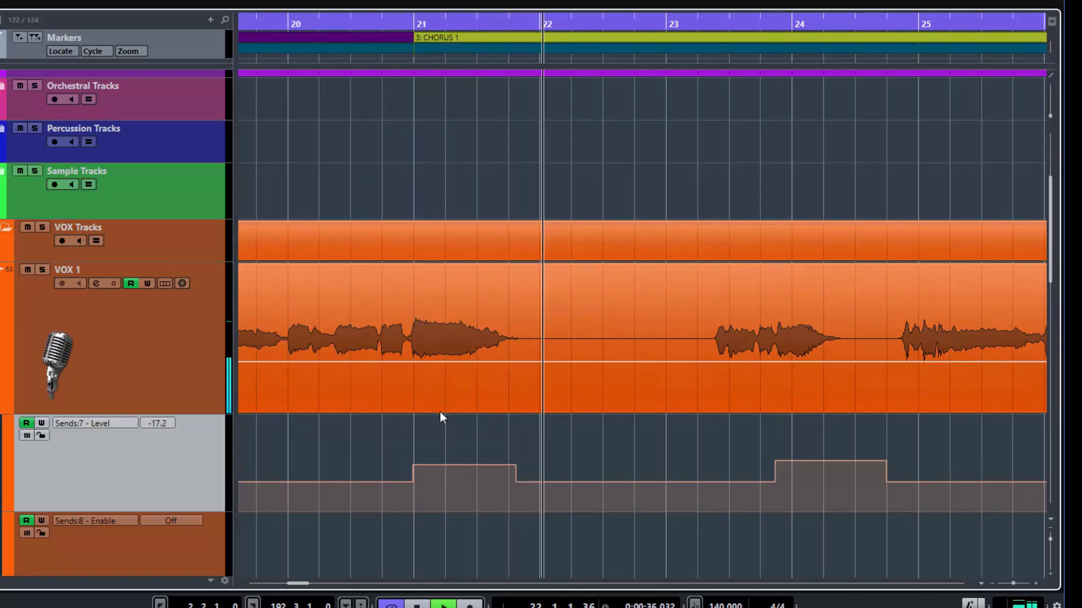
{"action": "key", "text": "space"}
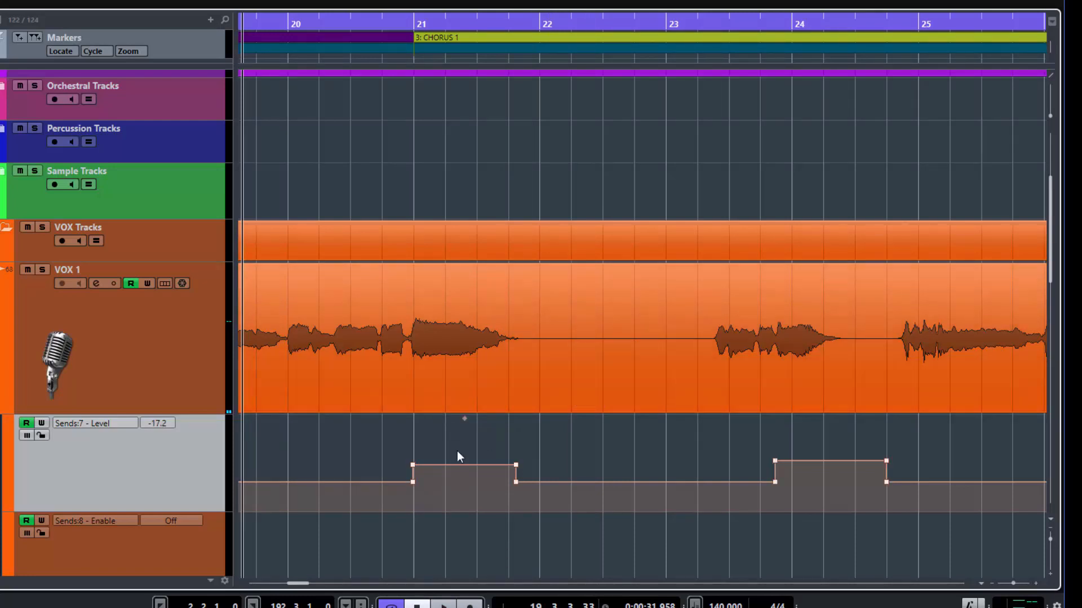
Delete the automation points of the send level rise at bar 21.
{"action": "left_click_drag", "start_coordinate": [402, 457], "coordinate": [529, 495]}
{"action": "key", "text": "Delete"}
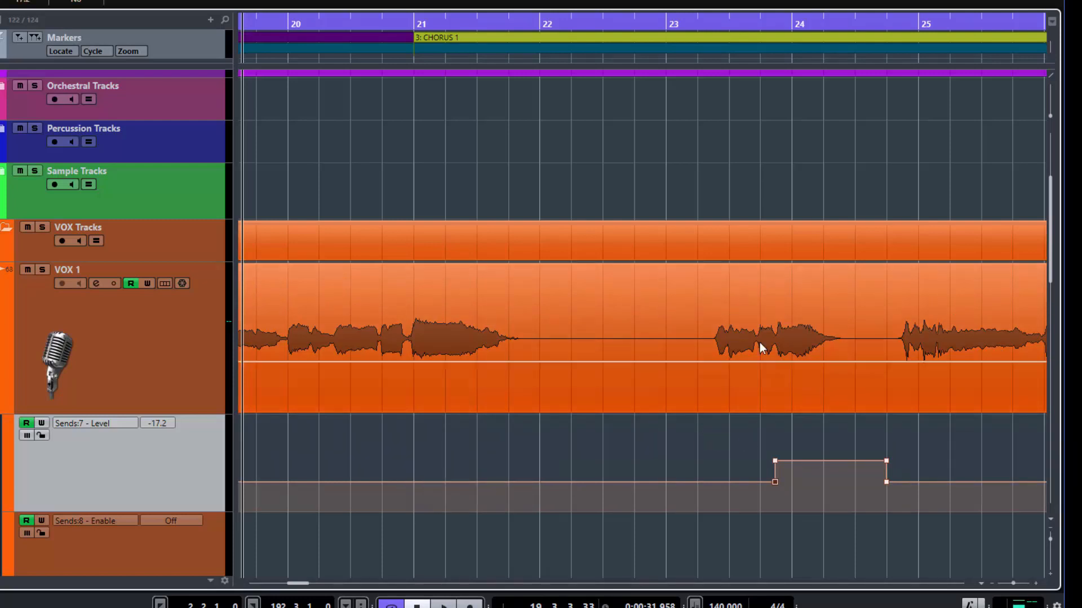
{"action": "scroll", "coordinate": [557, 471], "scroll_direction": "down", "scroll_amount": 6, "text": "ctrl"}
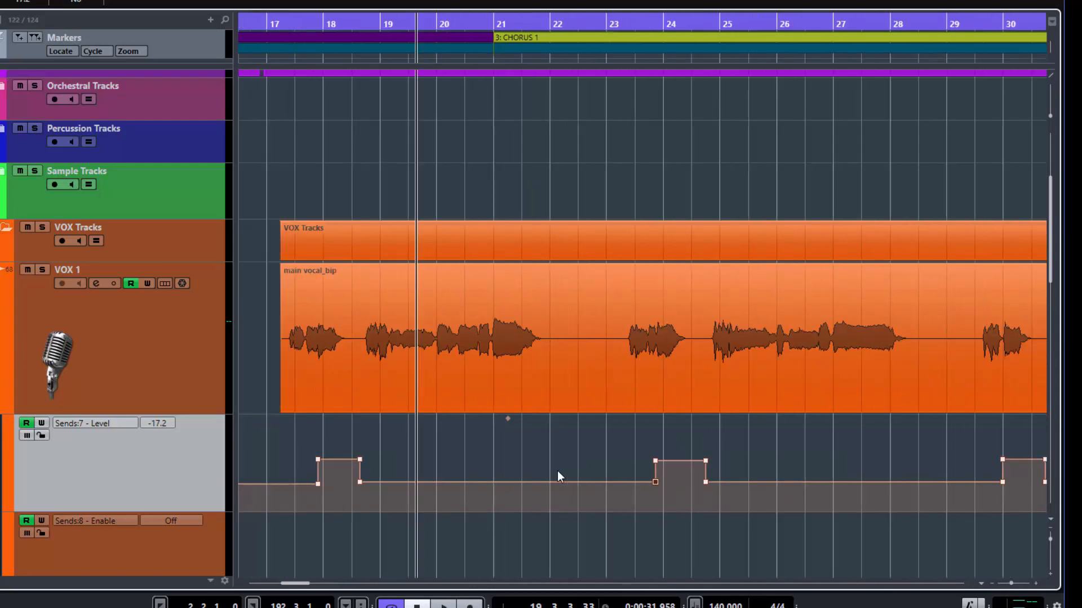
Locate the Sends:8 Enable automation block near bar 39 and set the playhead just before it, around bar 38.3.
{"action": "scroll", "coordinate": [560, 470], "scroll_direction": "down", "scroll_amount": 3, "text": "ctrl"}
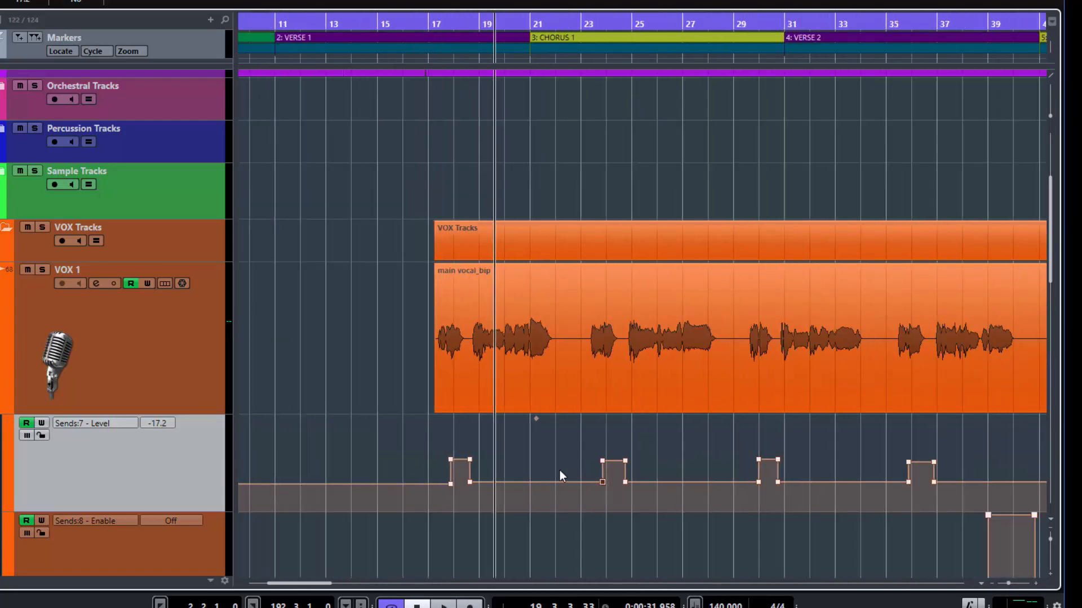
{"action": "scroll", "coordinate": [560, 470], "scroll_direction": "right", "scroll_amount": 3}
{"action": "scroll", "coordinate": [559, 470], "scroll_direction": "right", "scroll_amount": 5}
{"action": "scroll", "coordinate": [559, 470], "scroll_direction": "down", "scroll_amount": 3}
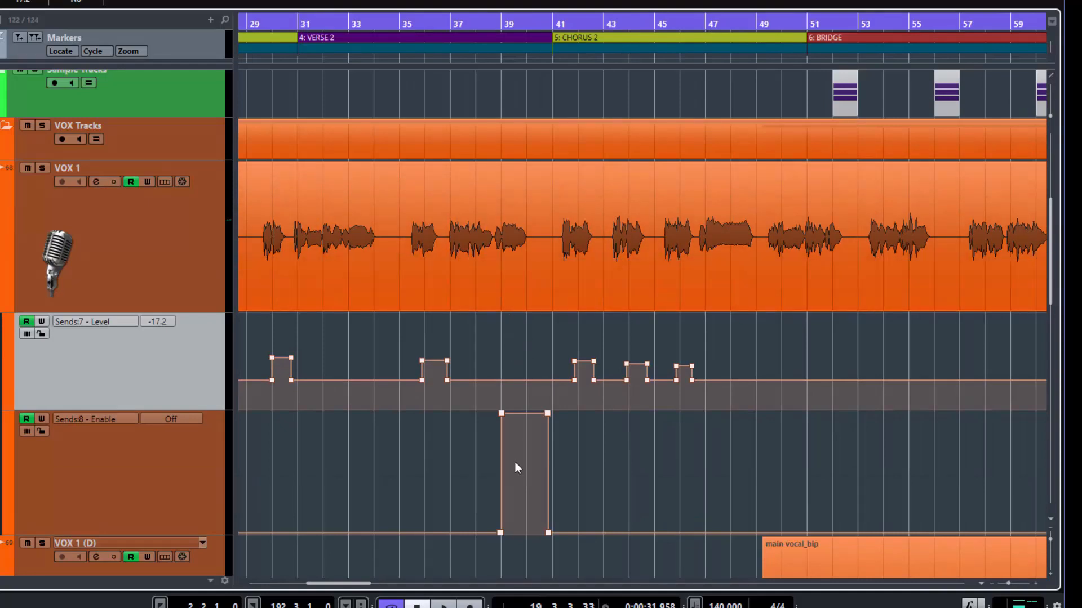
{"action": "scroll", "coordinate": [505, 455], "scroll_direction": "up", "scroll_amount": 6, "text": "ctrl"}
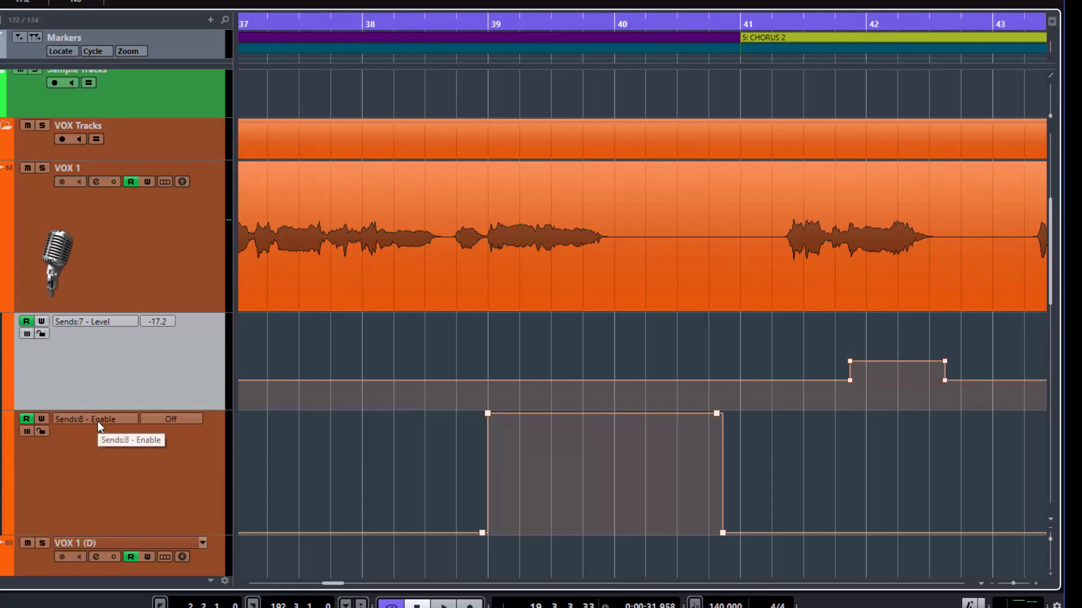
{"action": "left_click", "coordinate": [447, 498]}
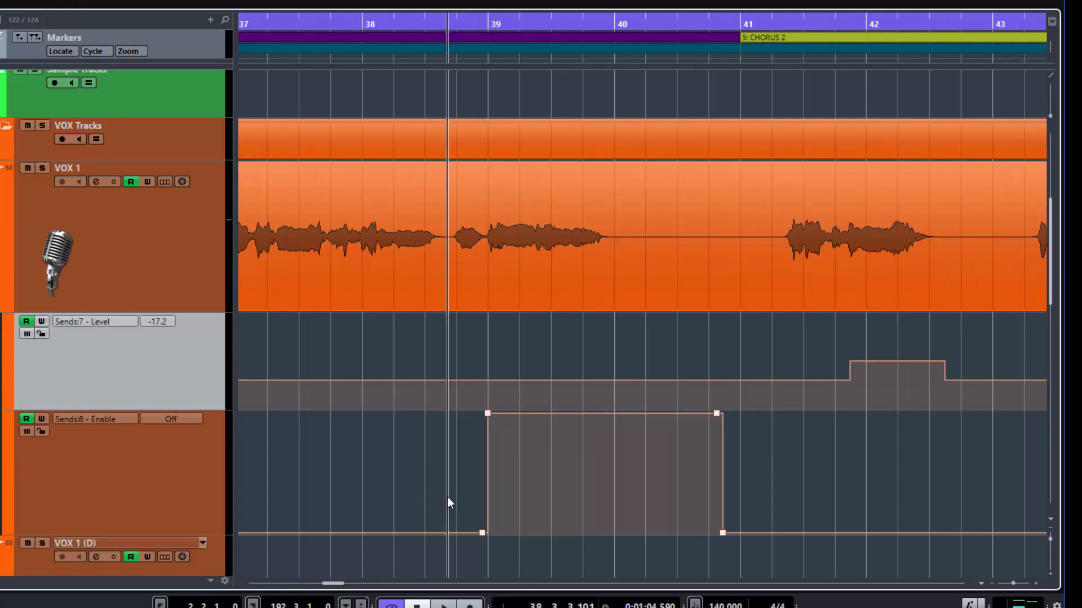
Play the bar 39 phrase while viewing VOX 1's sends in its channel settings, and close the settings.
{"action": "left_click", "coordinate": [95, 181]}
{"action": "left_click_drag", "start_coordinate": [576, 110], "coordinate": [877, 53]}
{"action": "key", "text": "space"}
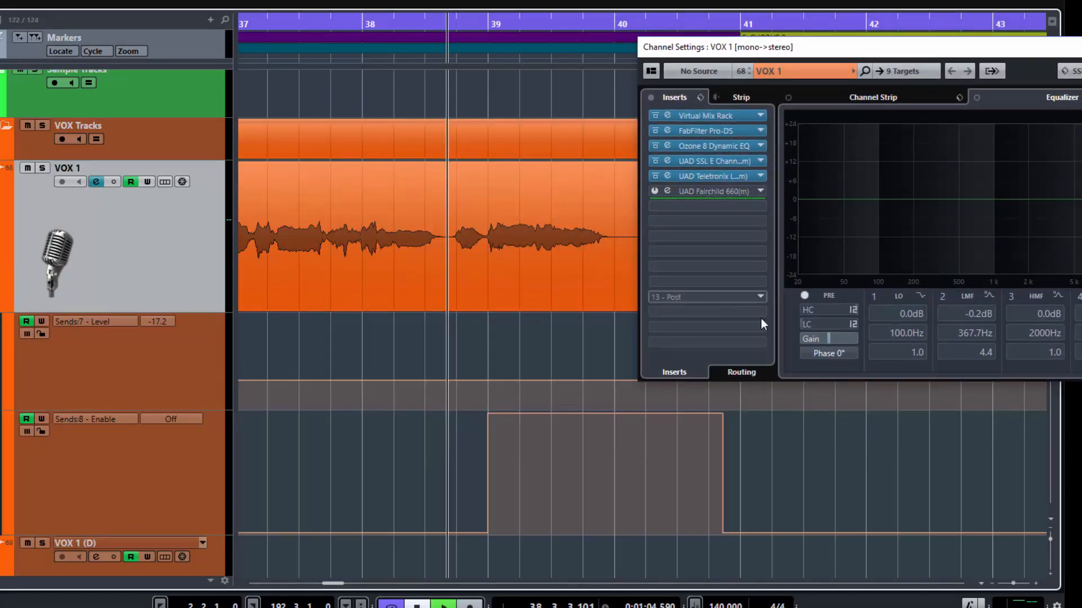
{"action": "left_click_drag", "start_coordinate": [867, 53], "coordinate": [667, 31]}
{"action": "key", "text": "space"}
{"action": "key", "text": "space"}
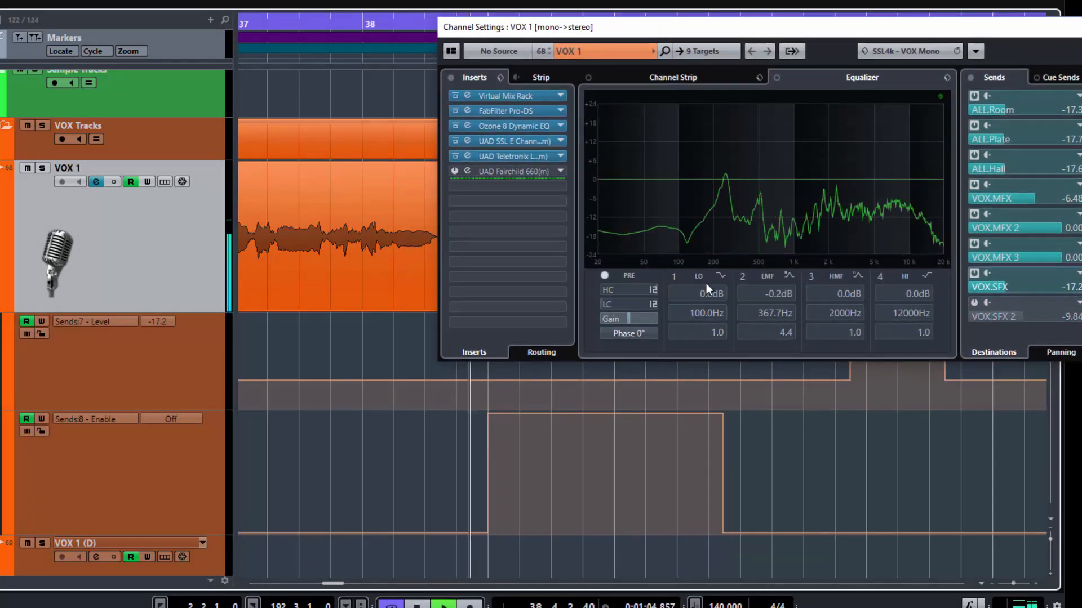
{"action": "key", "text": "space"}
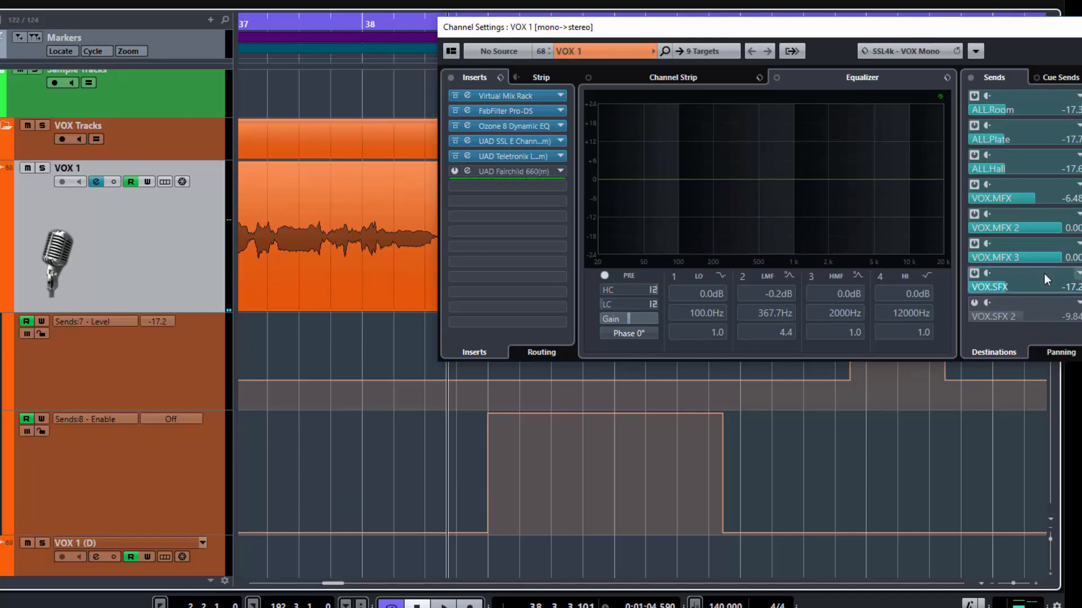
{"action": "left_click", "coordinate": [974, 303]}
{"action": "left_click", "coordinate": [1081, 27]}
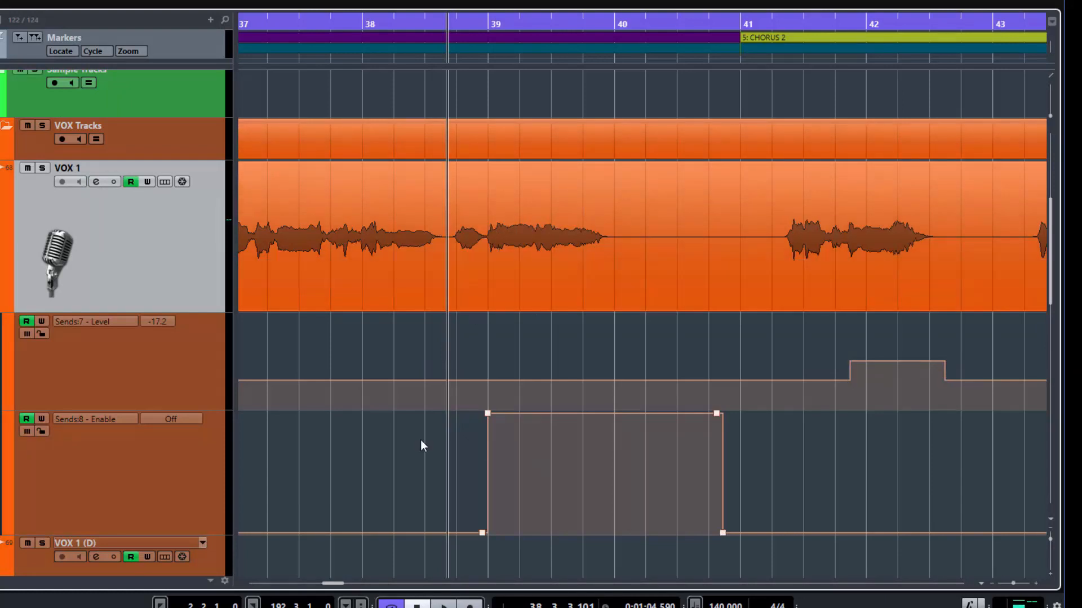
Inspect the H-Delay Stereo insert on the VOX.SFX 2 effects channel.
{"action": "left_click", "coordinate": [83, 451]}
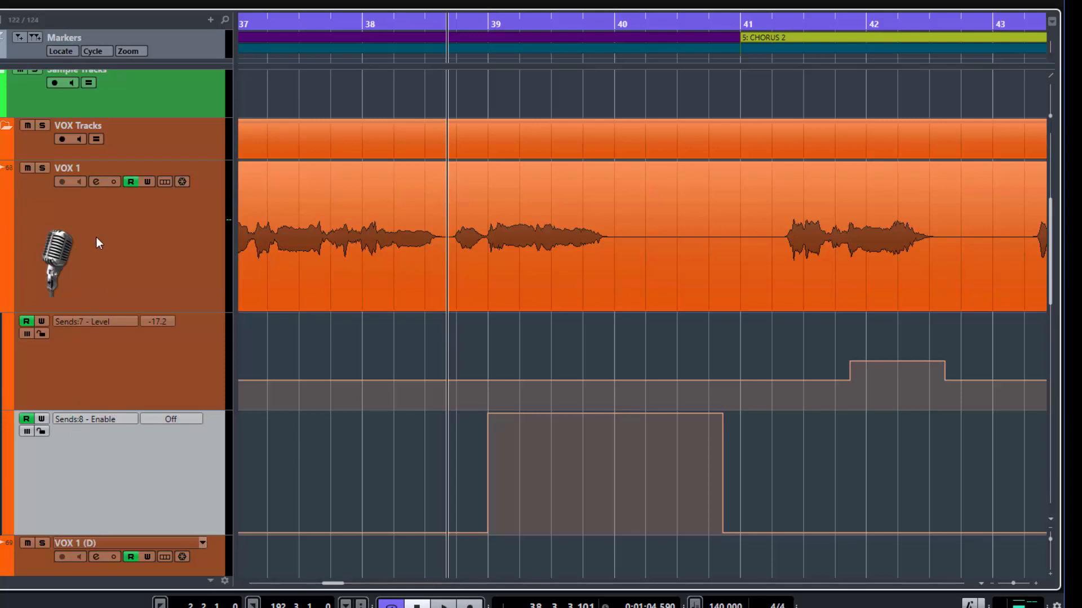
{"action": "left_click", "coordinate": [96, 182]}
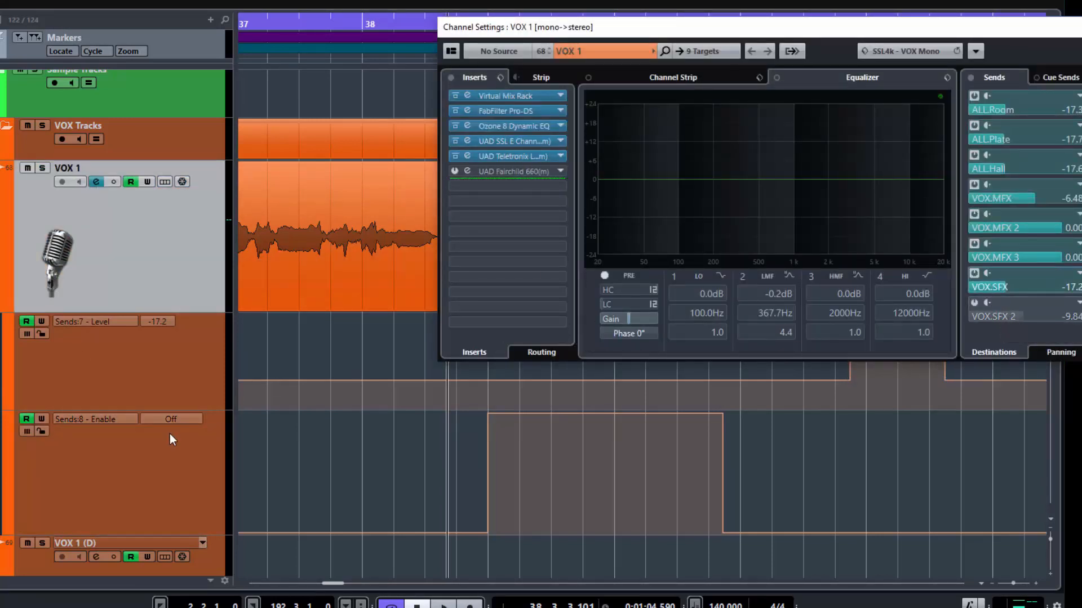
{"action": "scroll", "coordinate": [170, 433], "scroll_direction": "down", "scroll_amount": 5}
{"action": "scroll", "coordinate": [170, 434], "scroll_direction": "down", "scroll_amount": 5}
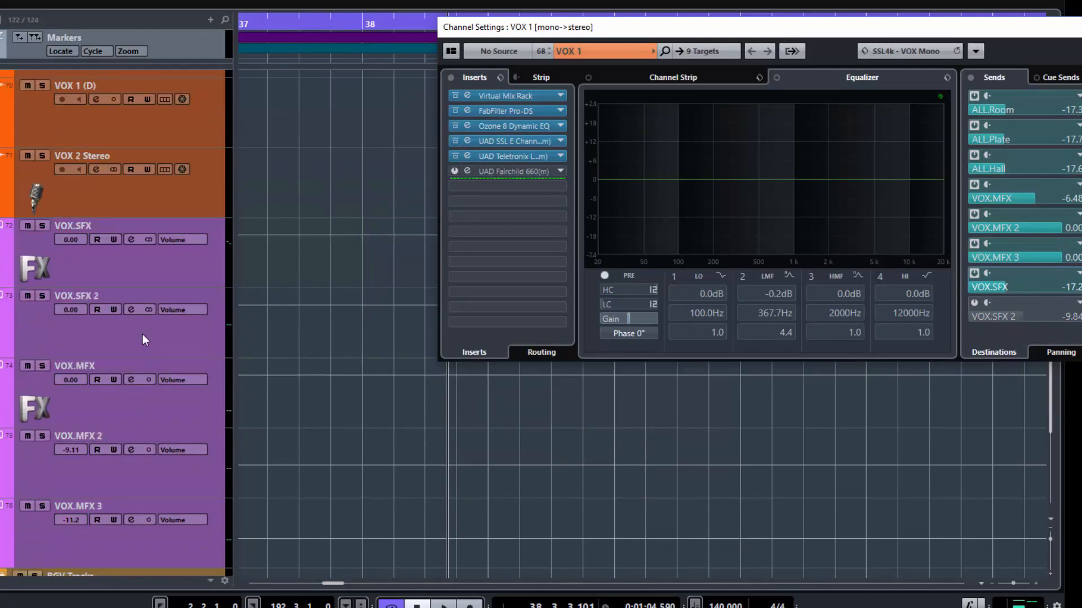
{"action": "left_click", "coordinate": [164, 322]}
{"action": "left_click", "coordinate": [504, 97]}
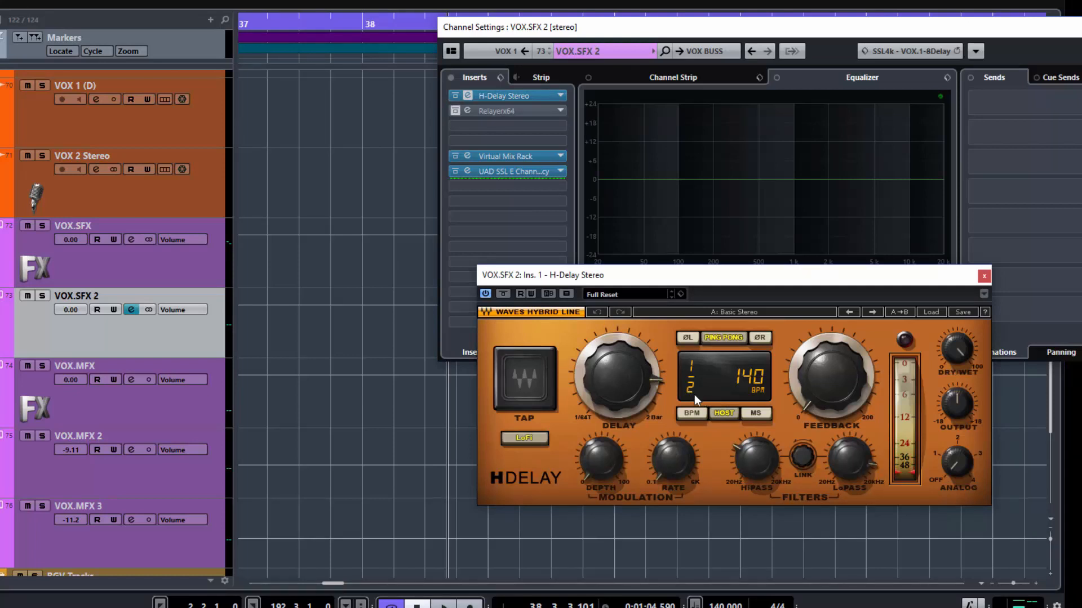
Inspect the Relayer insert on the VOX.SFX channel, and close the plug-in and channel settings windows.
{"action": "left_click", "coordinate": [139, 266]}
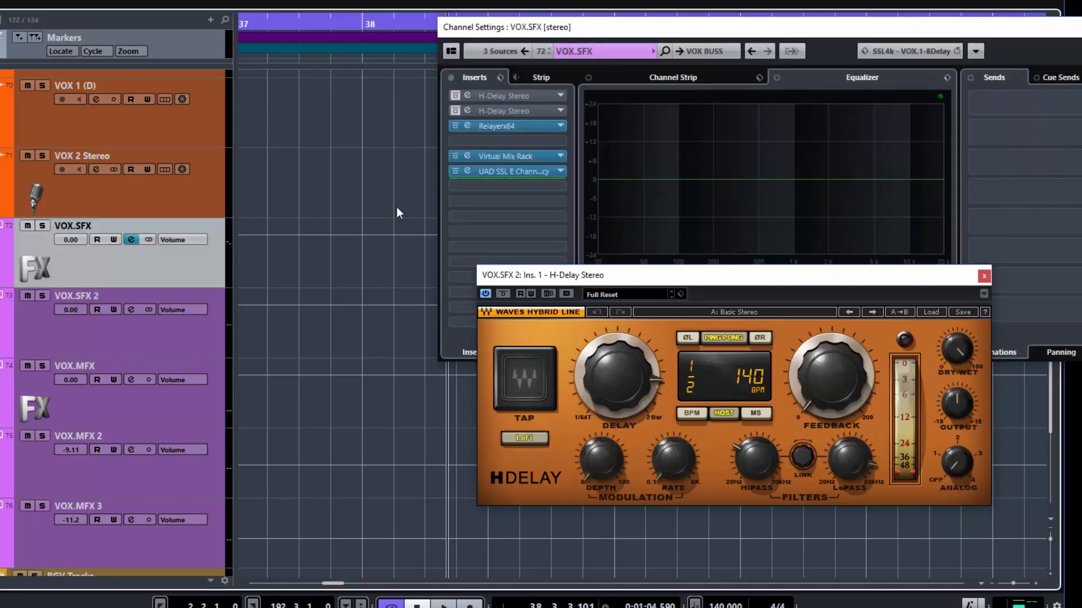
{"action": "left_click", "coordinate": [506, 122]}
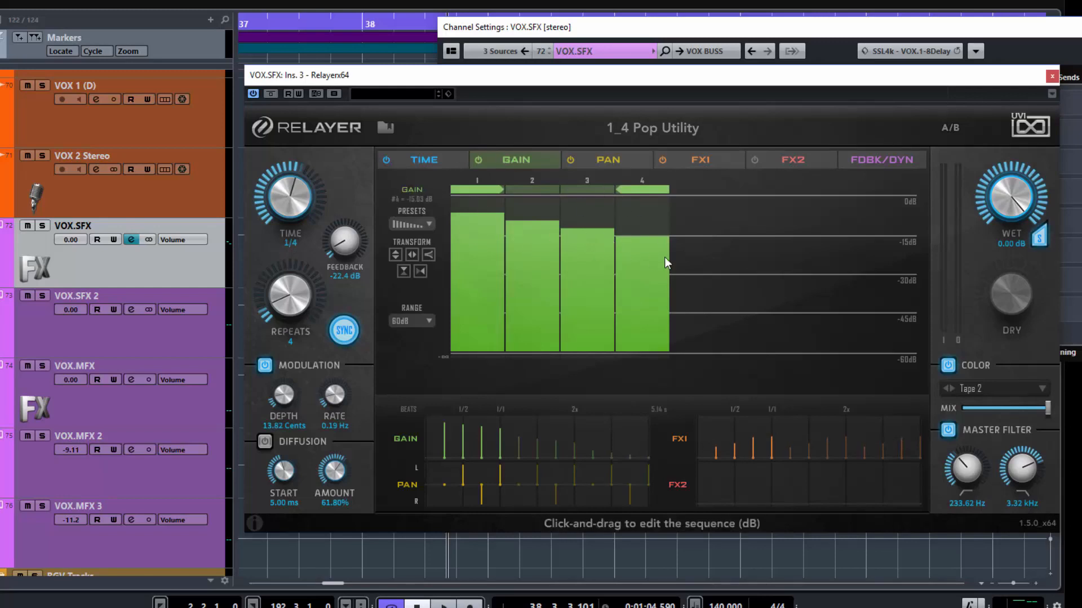
{"action": "left_click", "coordinate": [1051, 77]}
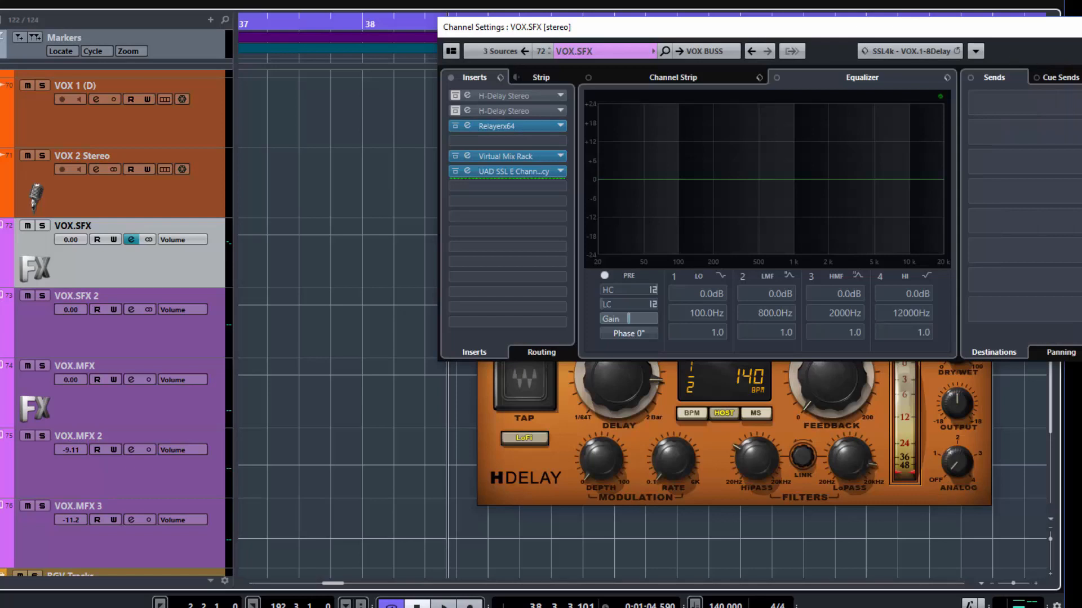
{"action": "left_click", "coordinate": [1081, 27]}
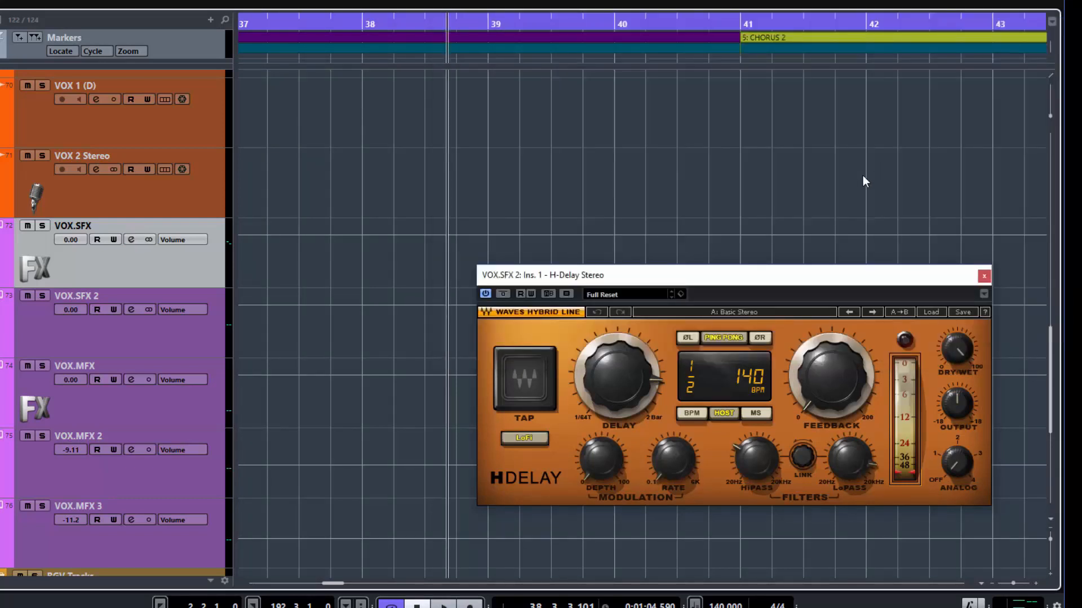
{"action": "scroll", "coordinate": [598, 135], "scroll_direction": "up", "scroll_amount": 6}
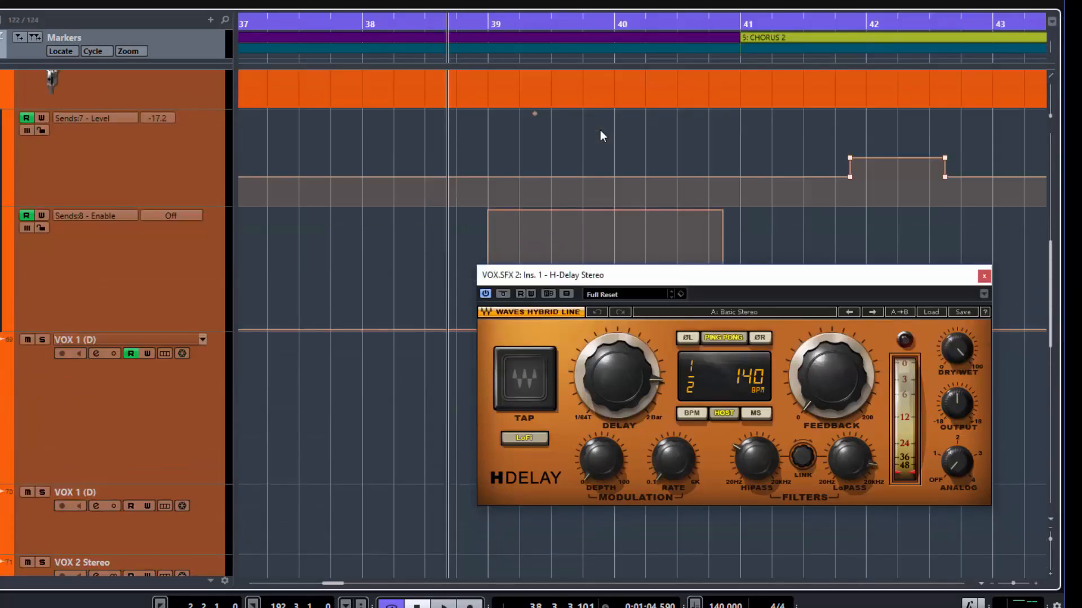
{"action": "left_click", "coordinate": [984, 276]}
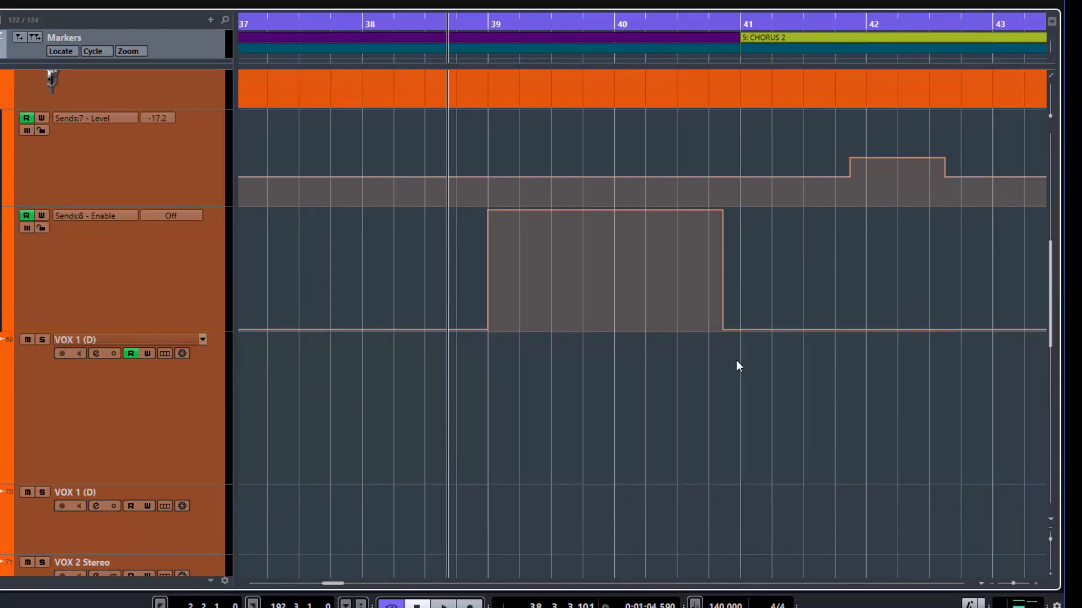
Disable automation reading for VOX 1 and its send lanes, and activate the VOX.SFX 2 send in its channel settings.
{"action": "scroll", "coordinate": [736, 360], "scroll_direction": "up", "scroll_amount": 4}
{"action": "scroll", "coordinate": [736, 360], "scroll_direction": "down", "scroll_amount": 4}
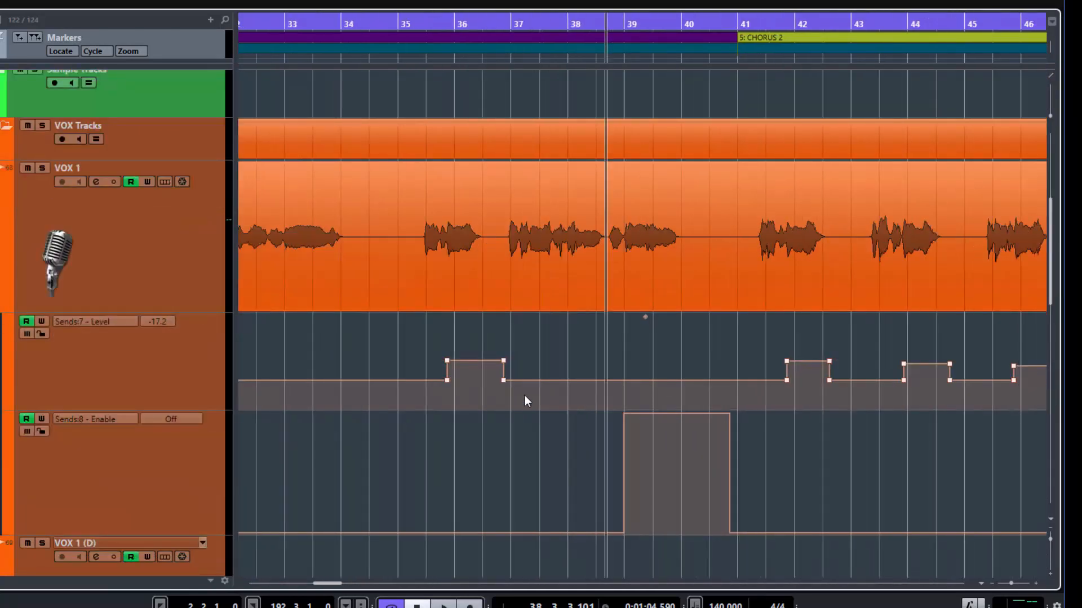
{"action": "left_click", "coordinate": [26, 420]}
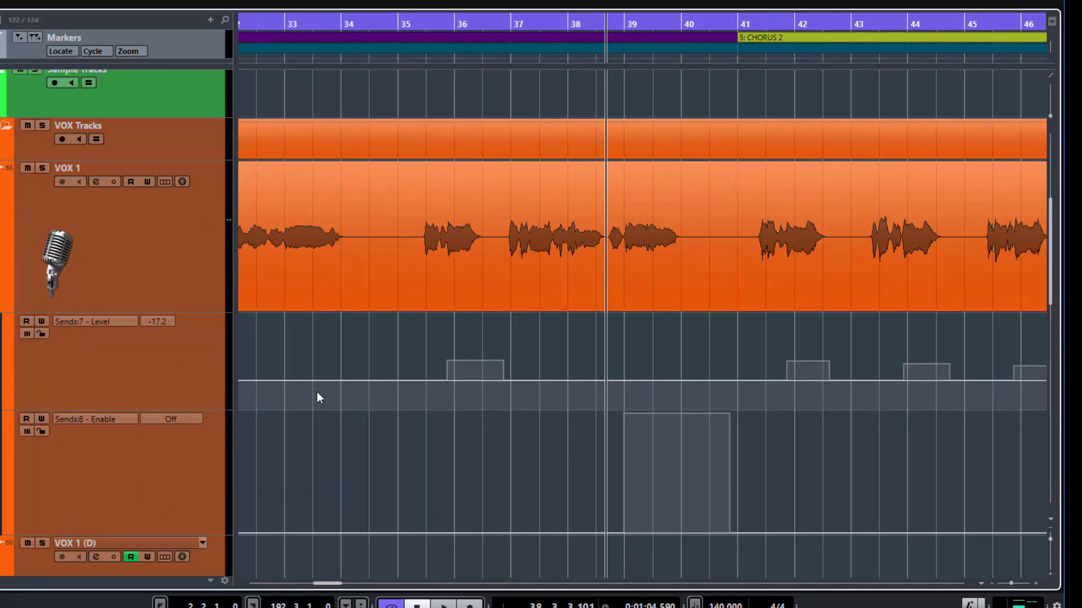
{"action": "left_click", "coordinate": [95, 181]}
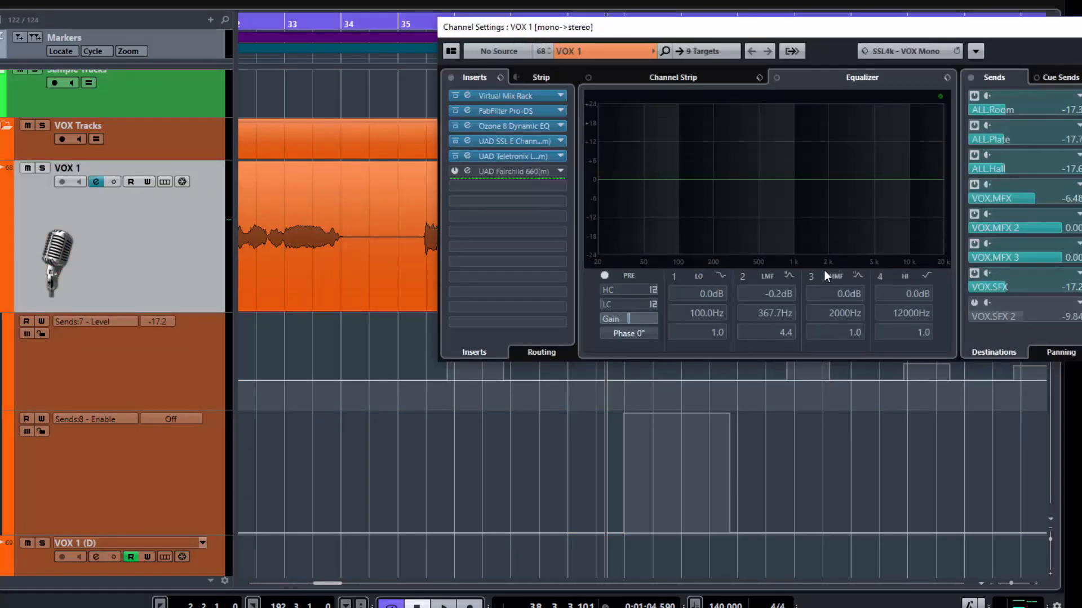
{"action": "left_click", "coordinate": [973, 303]}
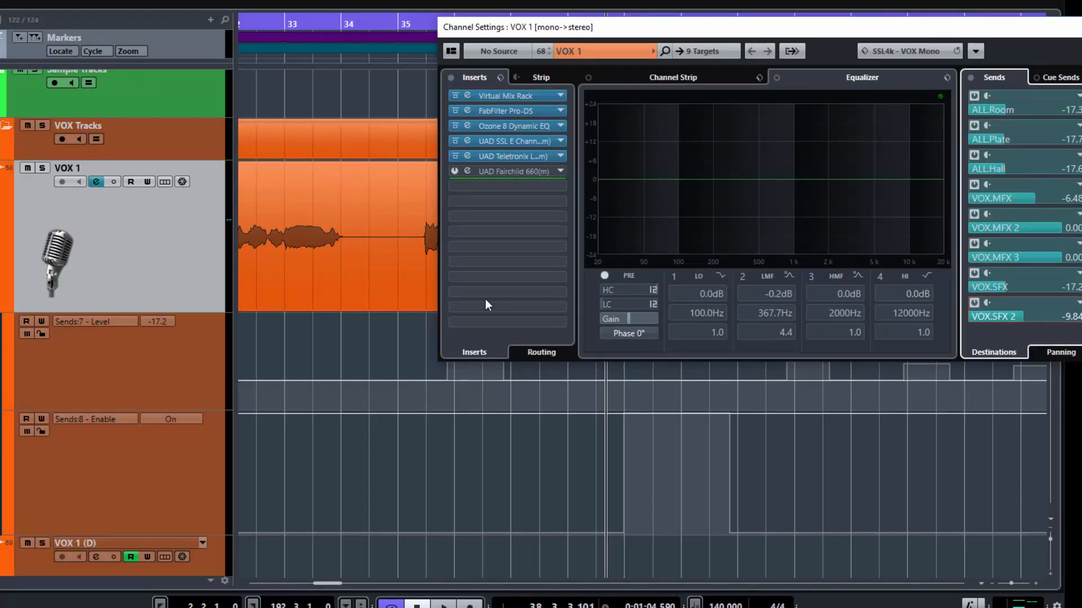
Play from about bar 30 with VOX 1 soloed, deactivating the VOX.SFX 2 send during playback.
{"action": "scroll", "coordinate": [349, 451], "scroll_direction": "down", "scroll_amount": 4}
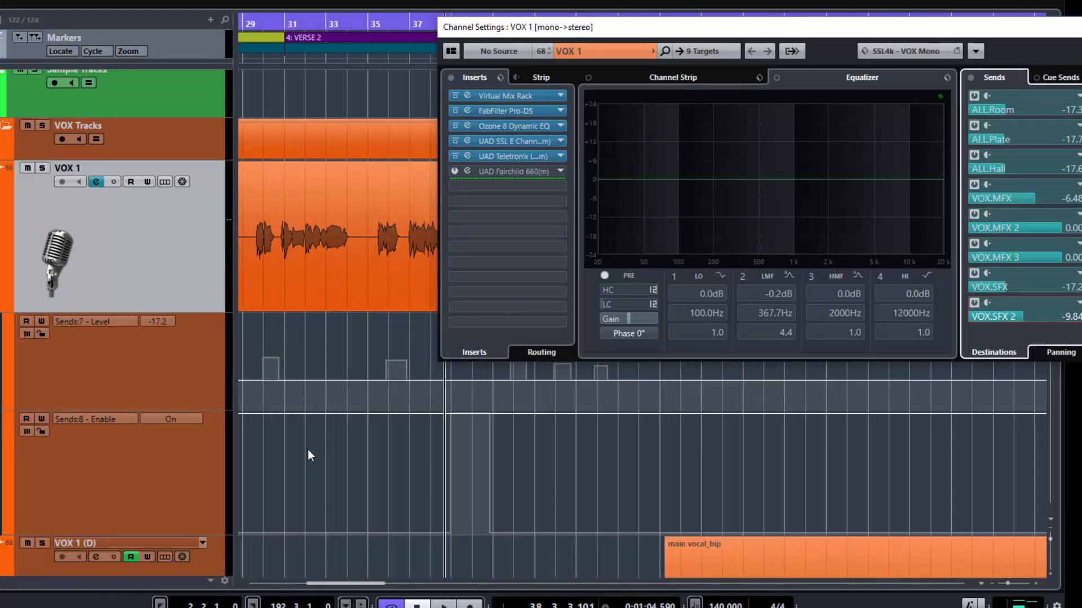
{"action": "left_click", "coordinate": [275, 465]}
{"action": "key", "text": "space"}
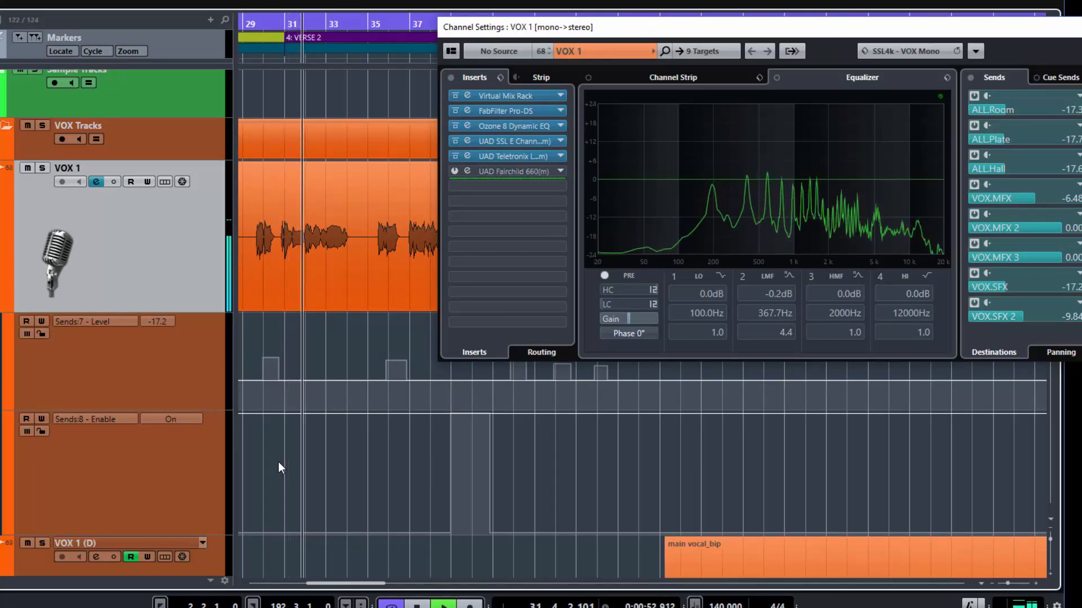
{"action": "left_click", "coordinate": [42, 168]}
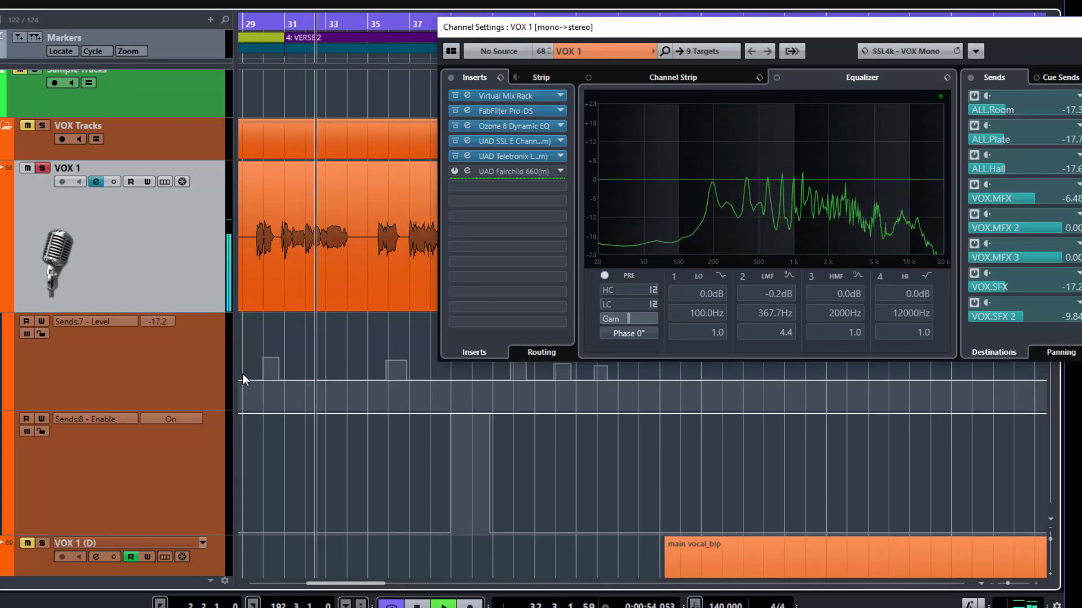
{"action": "left_click", "coordinate": [973, 302]}
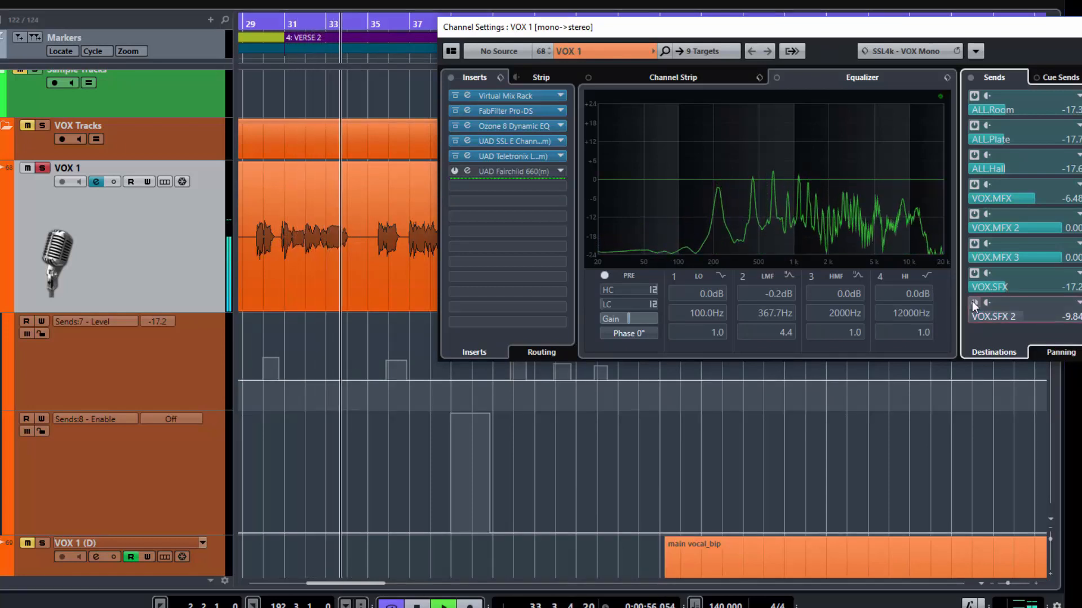
{"action": "key", "text": "space"}
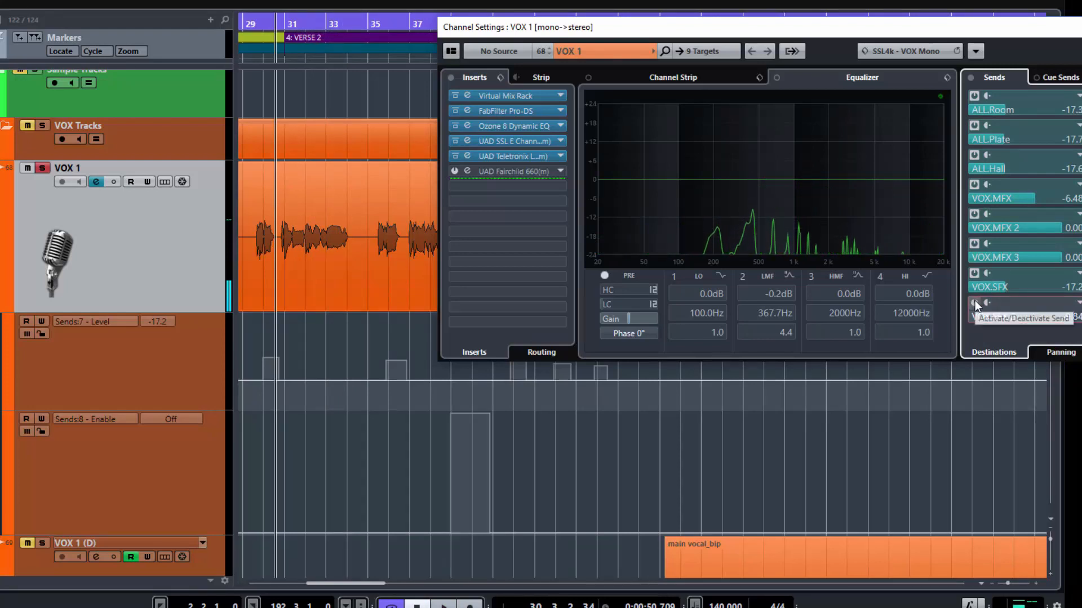
Replay the soloed vocal from about bar 30, reactivating the VOX.SFX 2 send mid-phrase, and toggle that send off and on after stopping.
{"action": "key", "text": "space"}
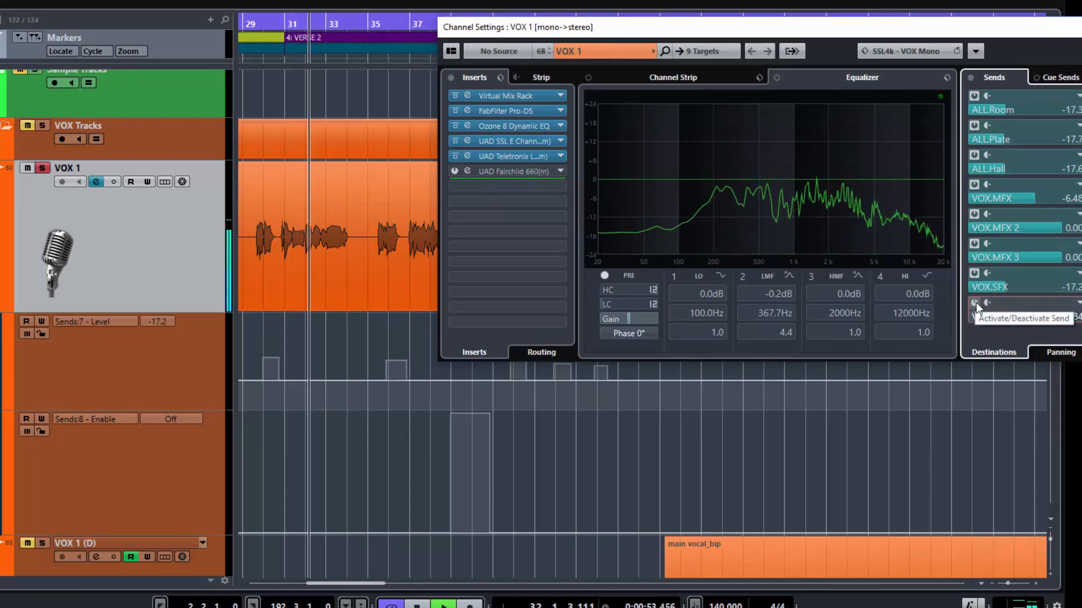
{"action": "left_click", "coordinate": [975, 302]}
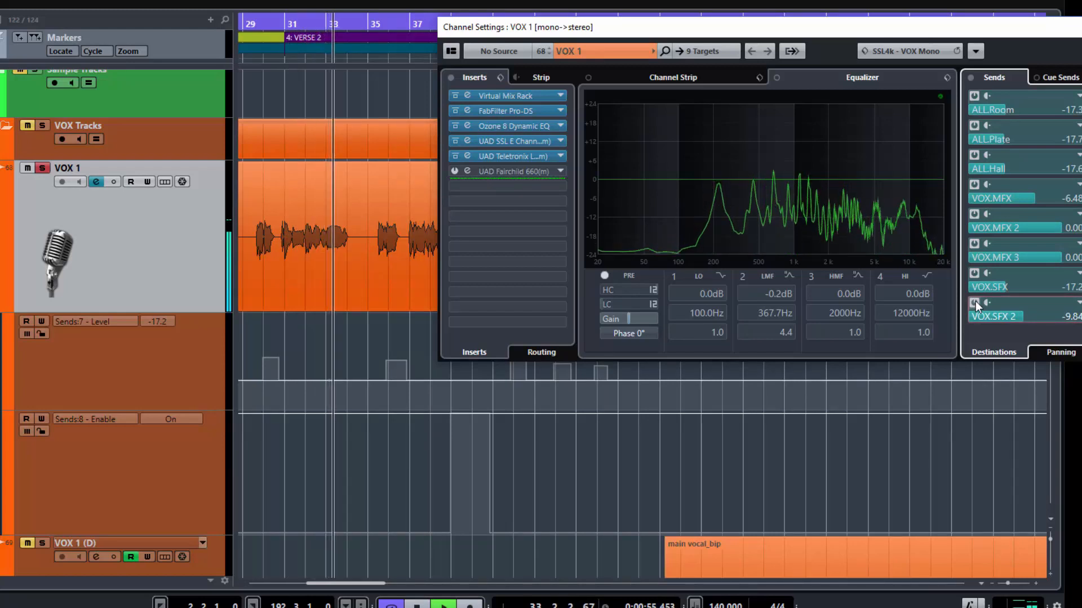
{"action": "key", "text": "space"}
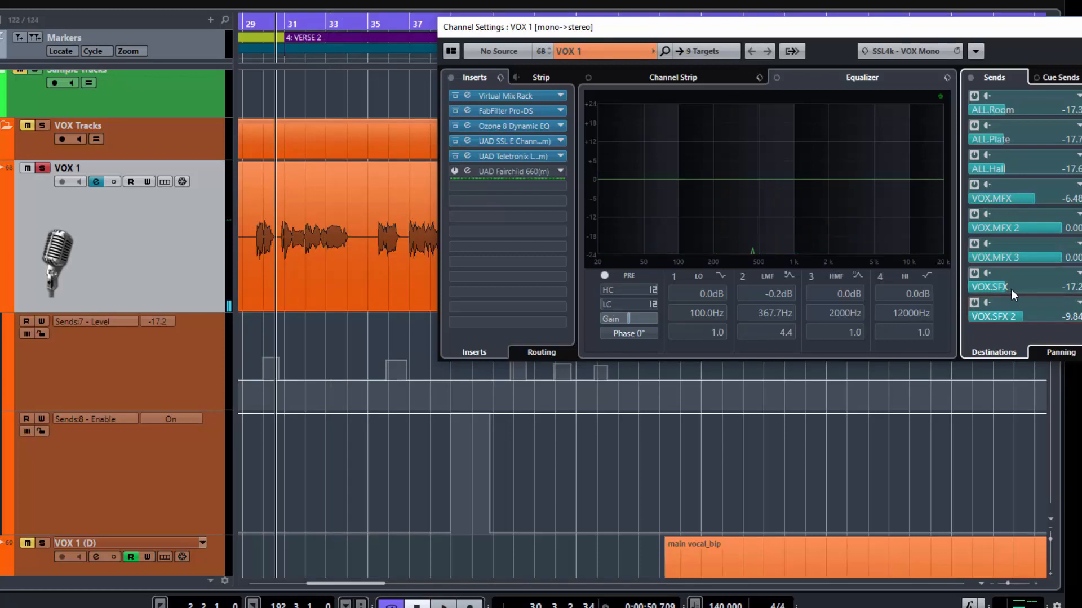
{"action": "left_click", "coordinate": [974, 303]}
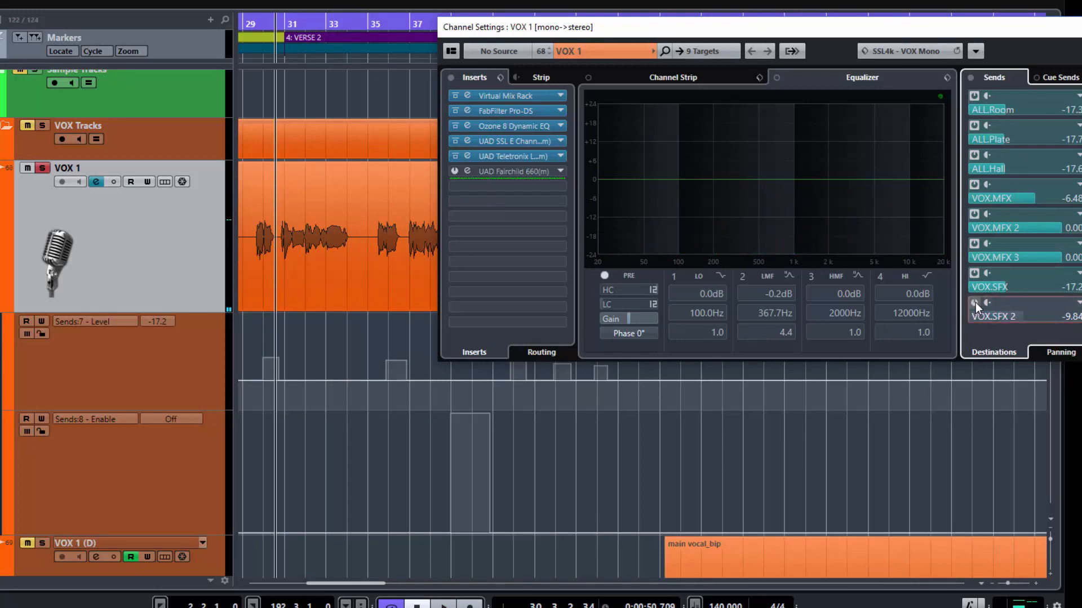
{"action": "left_click", "coordinate": [974, 303]}
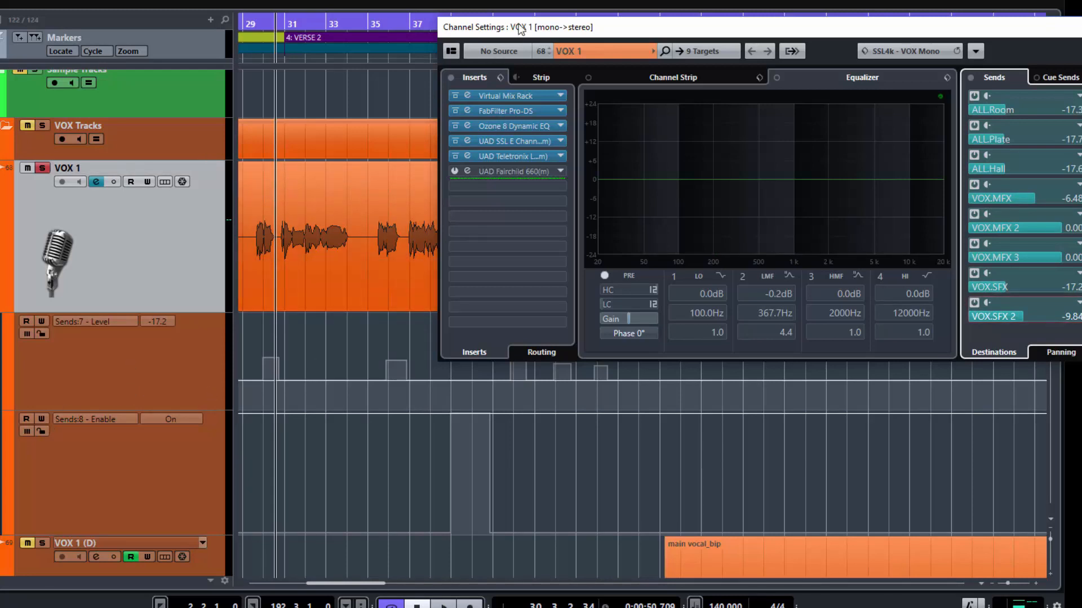
Set the playhead at about bar 38, unsolo VOX 1 and switch off its VOX.SFX 2 send.
{"action": "left_click_drag", "start_coordinate": [520, 27], "coordinate": [652, 40]}
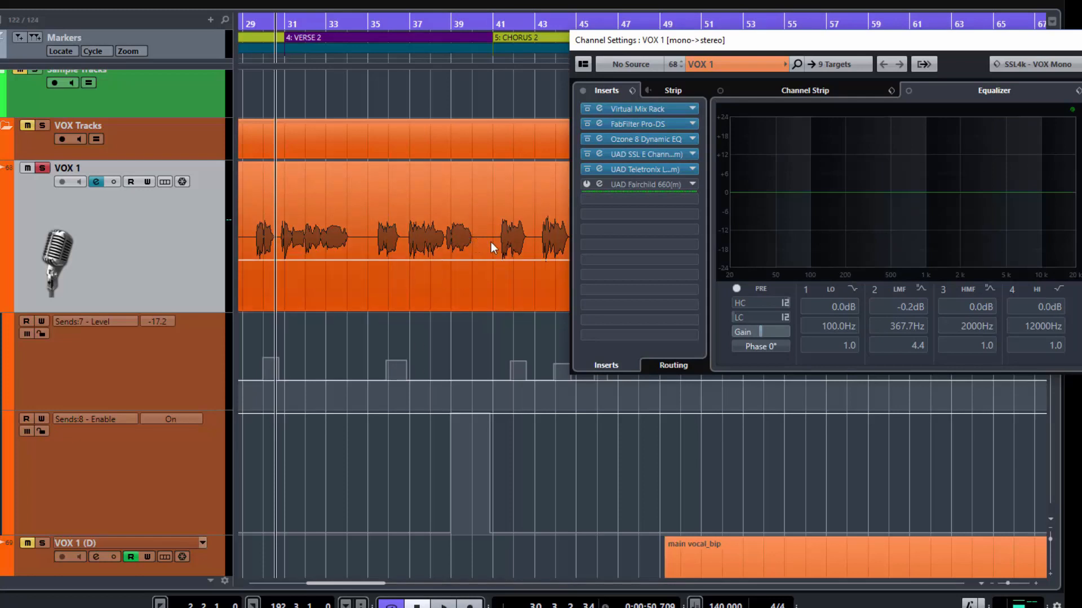
{"action": "left_click", "coordinate": [436, 454]}
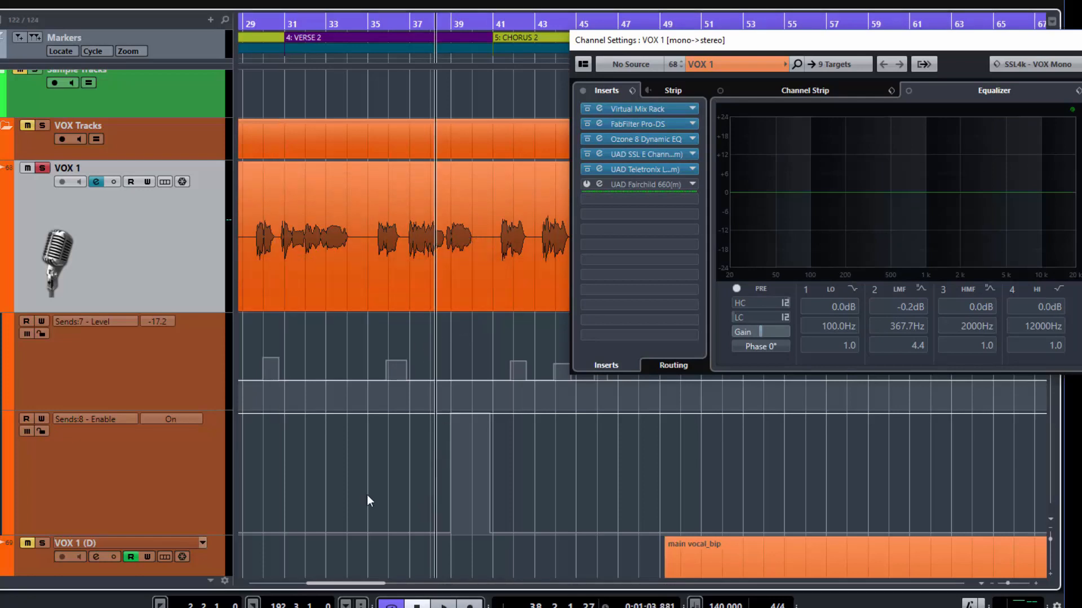
{"action": "left_click", "coordinate": [42, 169]}
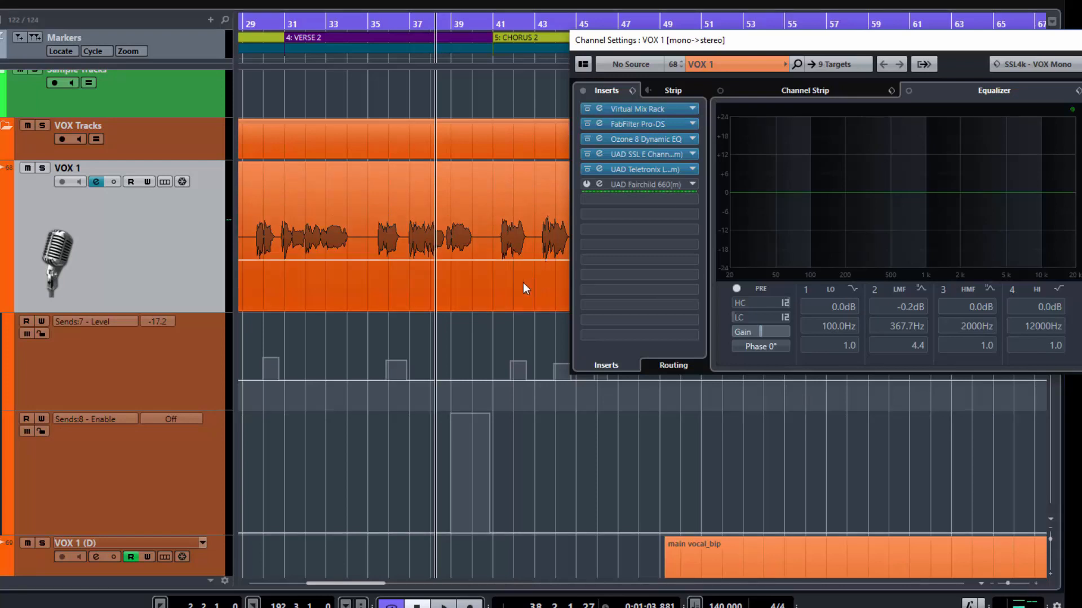
Compare the vocal phrase from about bar 38 without automation and with automation reading re-enabled for VOX 1 and its send lanes.
{"action": "key", "text": "space"}
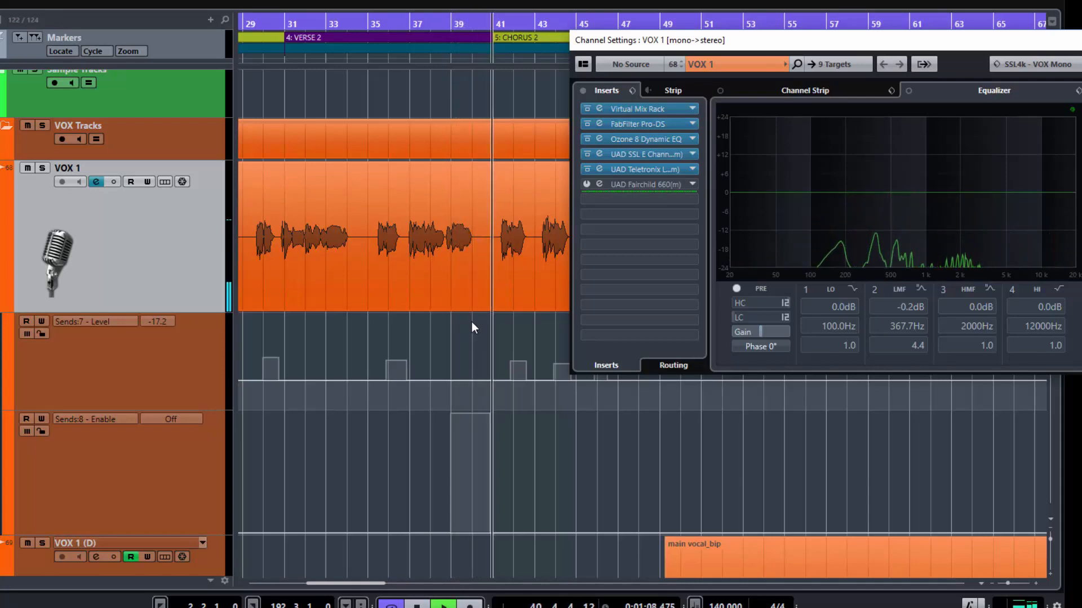
{"action": "key", "text": "space"}
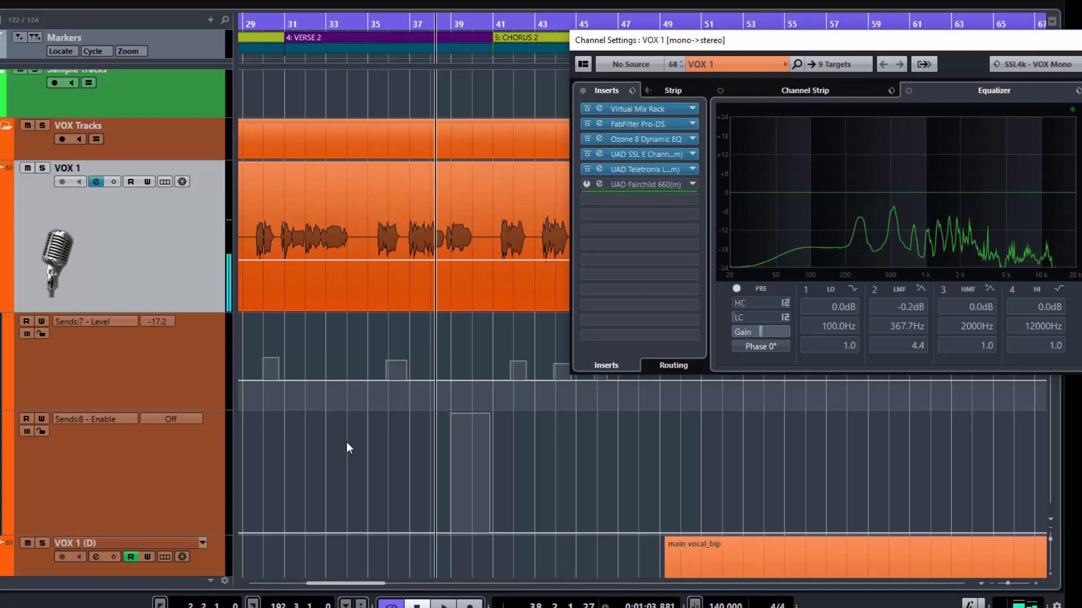
{"action": "left_click", "coordinate": [130, 181]}
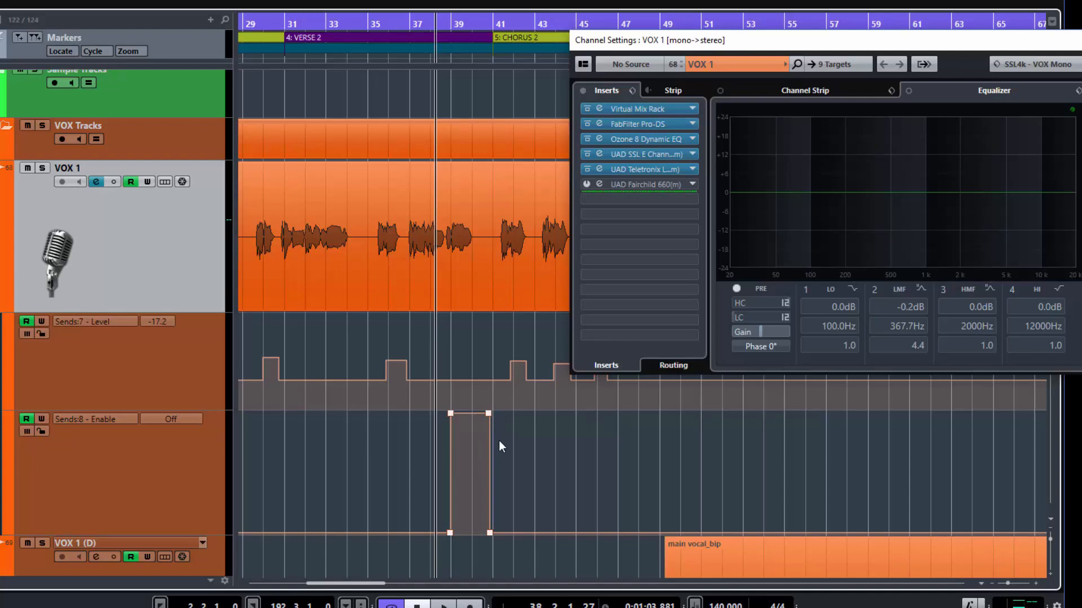
{"action": "key", "text": "space"}
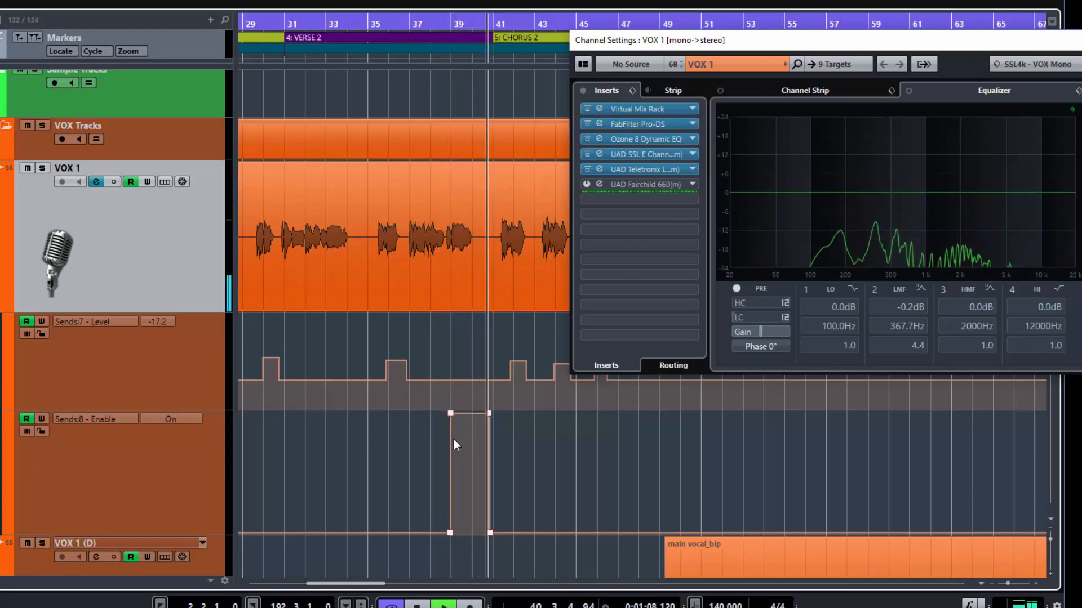
{"action": "key", "text": "space"}
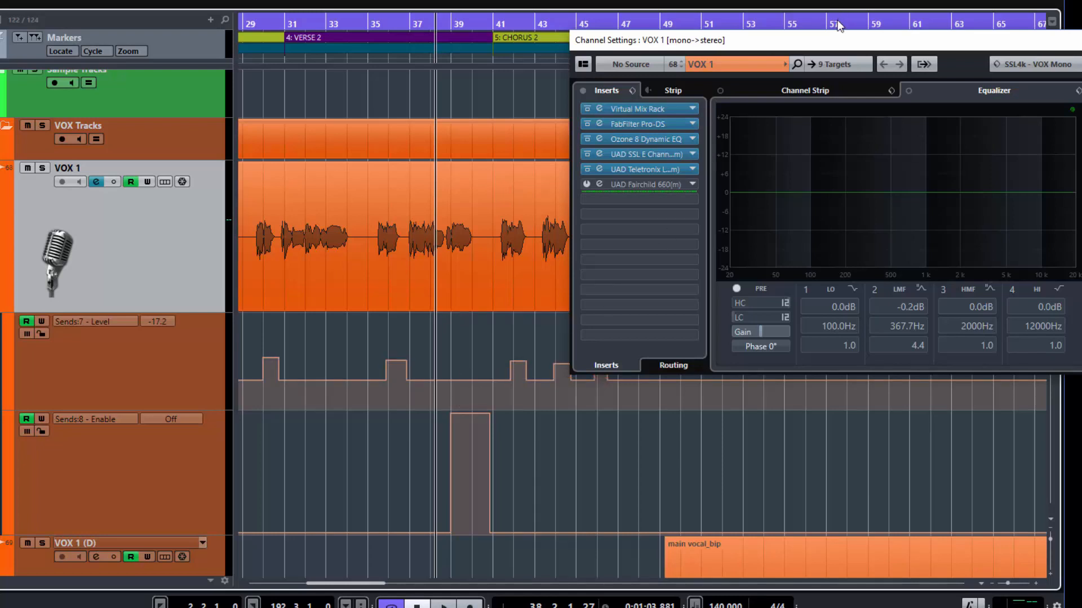
Close the VOX 1 channel settings and play Chorus 2 from about bar 41 through its automated send level rises.
{"action": "left_click_drag", "start_coordinate": [839, 39], "coordinate": [659, 65]}
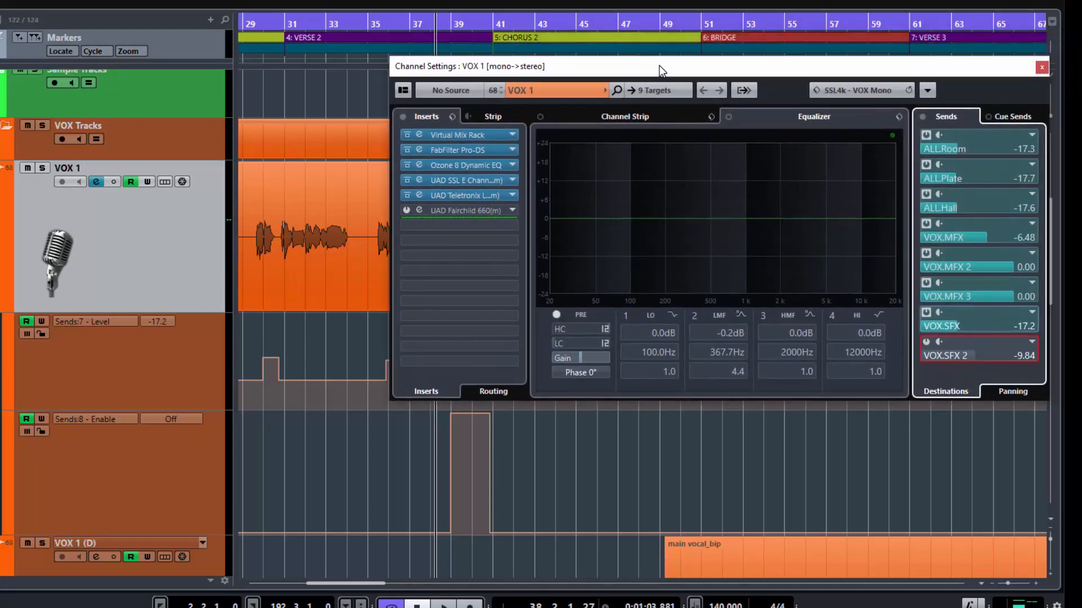
{"action": "left_click", "coordinate": [1042, 67]}
{"action": "scroll", "coordinate": [779, 269], "scroll_direction": "down", "scroll_amount": 2}
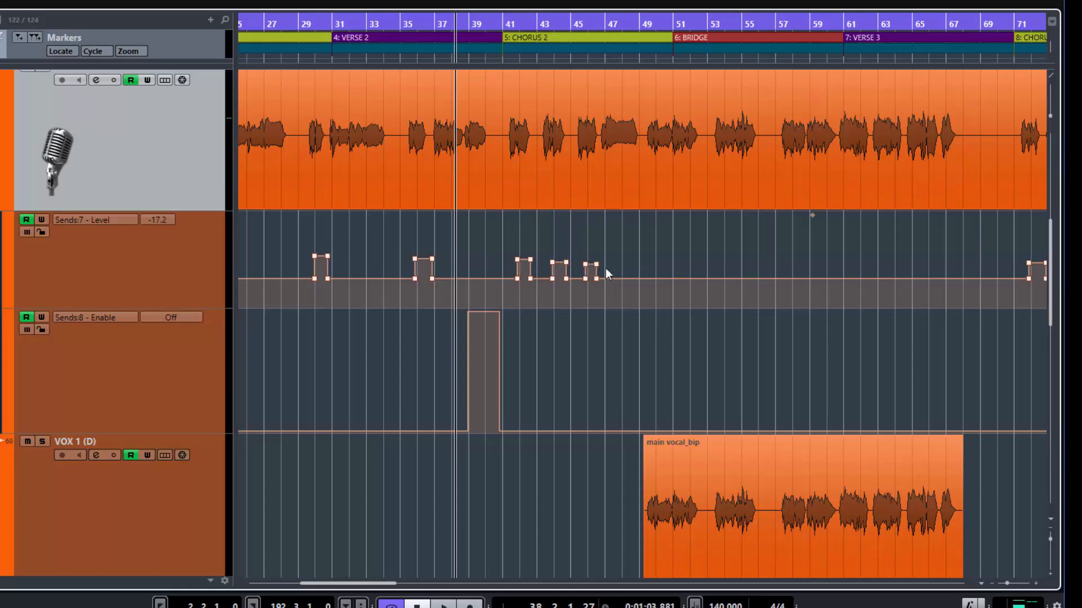
{"action": "scroll", "coordinate": [606, 271], "scroll_direction": "up", "scroll_amount": 2}
{"action": "scroll", "coordinate": [606, 270], "scroll_direction": "up", "scroll_amount": 1}
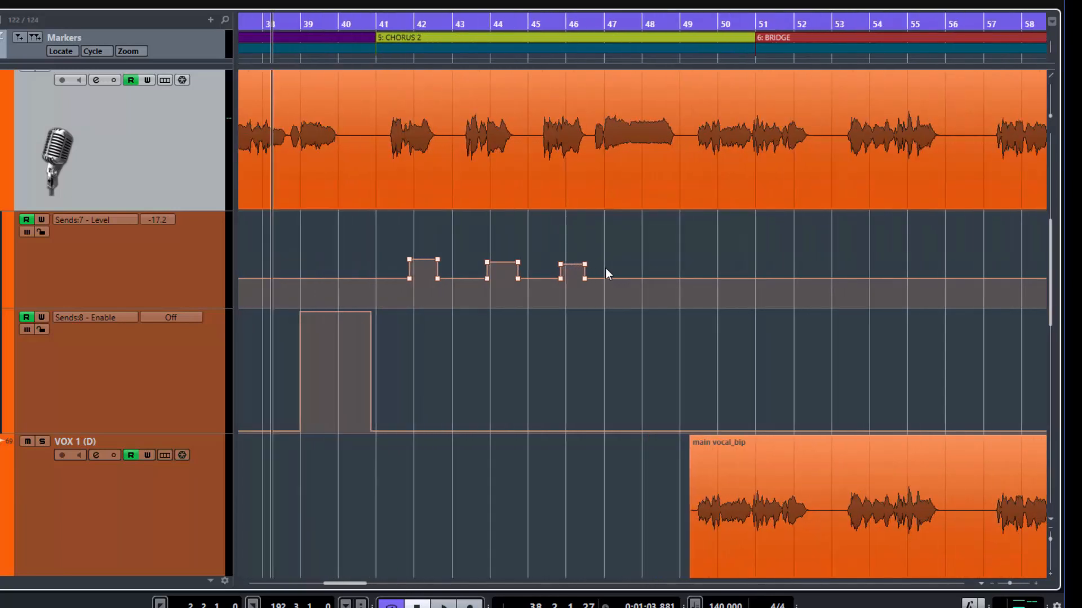
{"action": "scroll", "coordinate": [606, 269], "scroll_direction": "down", "scroll_amount": 3}
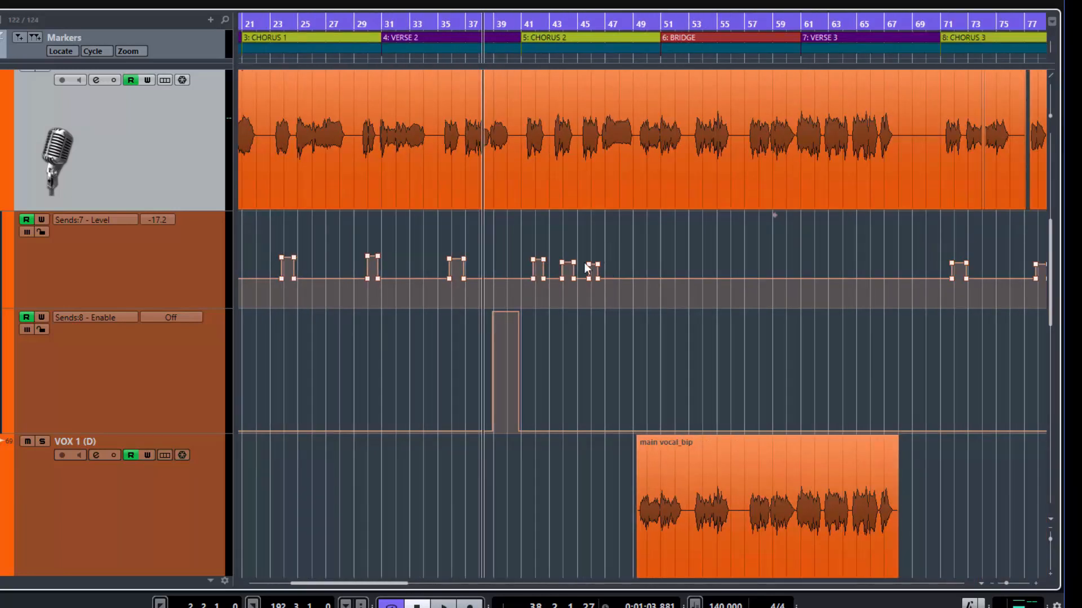
{"action": "scroll", "coordinate": [589, 270], "scroll_direction": "up", "scroll_amount": 2}
{"action": "left_click", "coordinate": [490, 284]}
{"action": "key", "text": "space"}
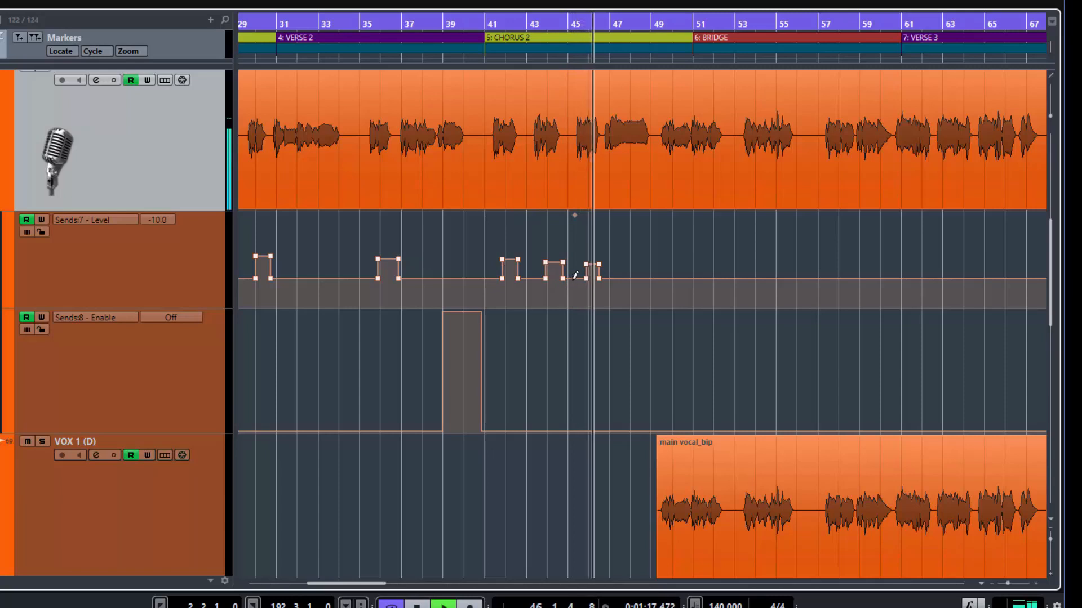
{"action": "key", "text": "space"}
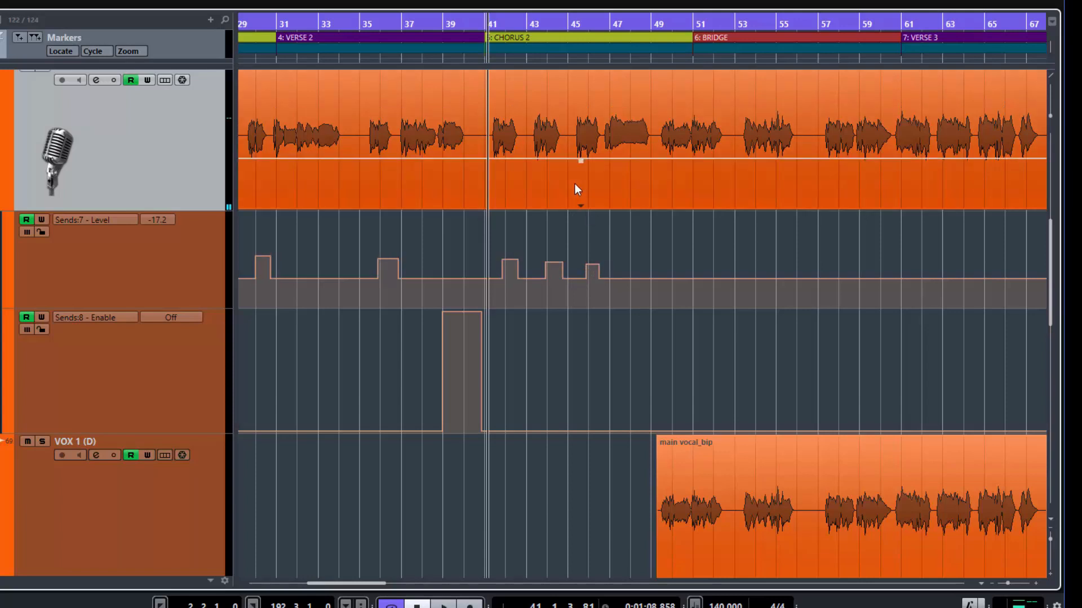
Examine the send level rises around bars 44 to 46 and the send enable automation across the whole song.
{"action": "scroll", "coordinate": [581, 243], "scroll_direction": "up", "scroll_amount": 5}
{"action": "scroll", "coordinate": [582, 244], "scroll_direction": "up", "scroll_amount": 3}
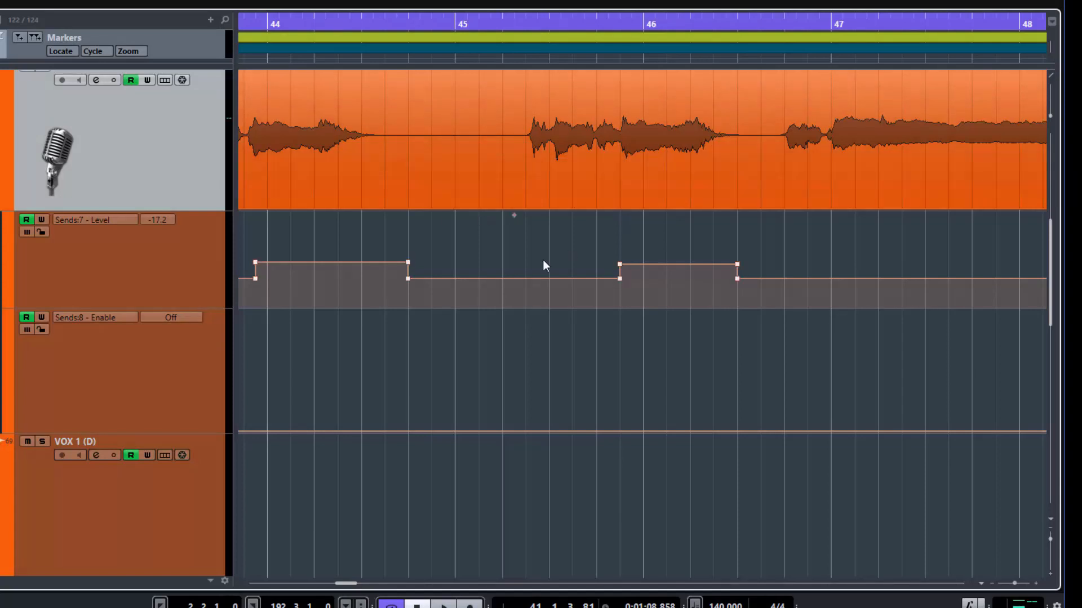
{"action": "scroll", "coordinate": [543, 261], "scroll_direction": "down", "scroll_amount": 8}
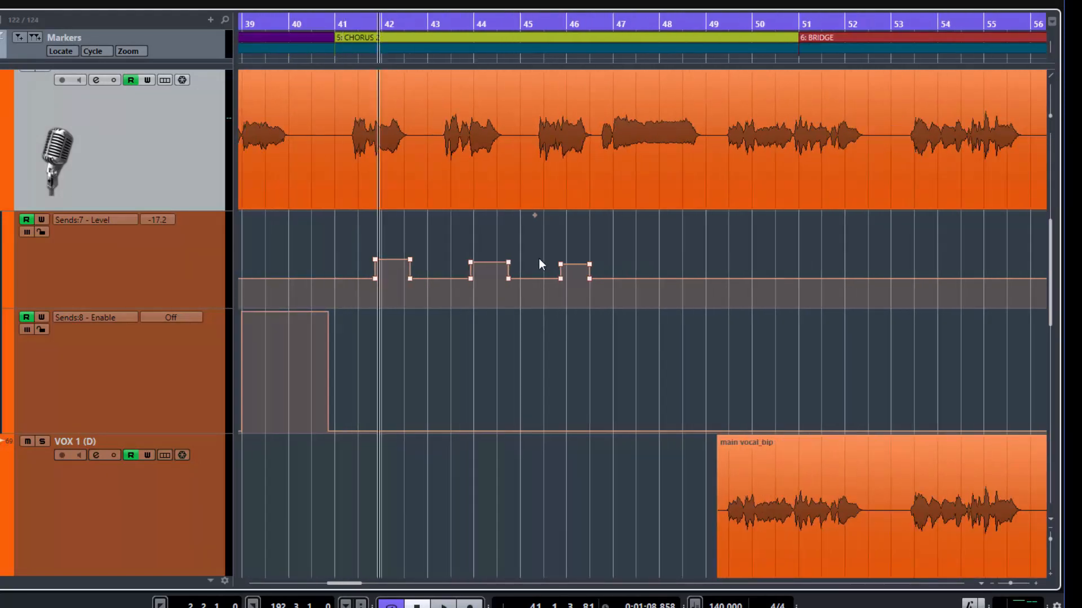
{"action": "scroll", "coordinate": [536, 255], "scroll_direction": "left", "scroll_amount": 5}
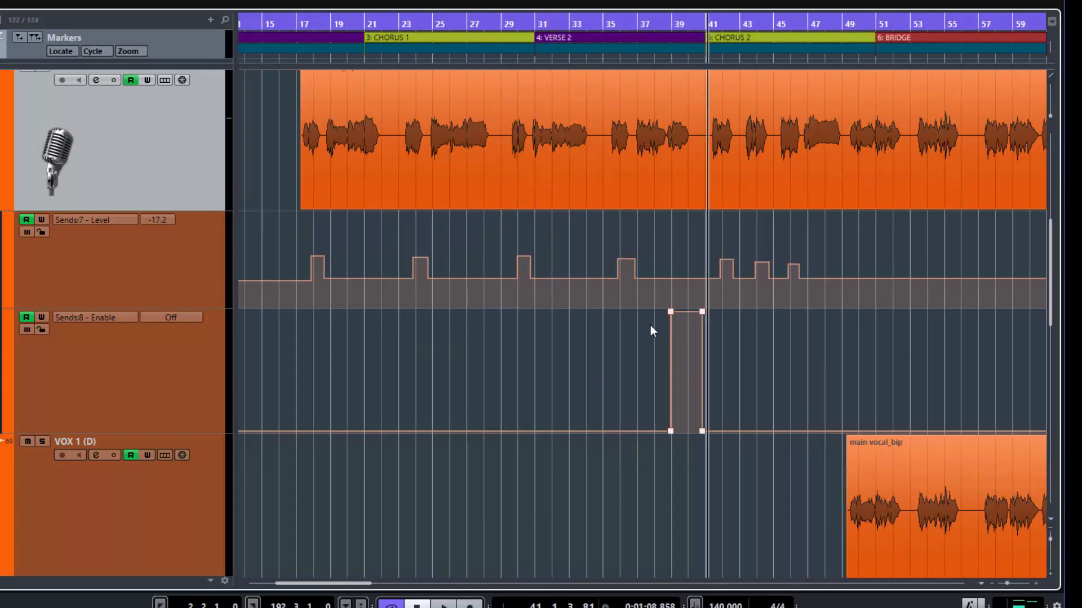
{"action": "scroll", "coordinate": [696, 361], "scroll_direction": "right", "scroll_amount": 3}
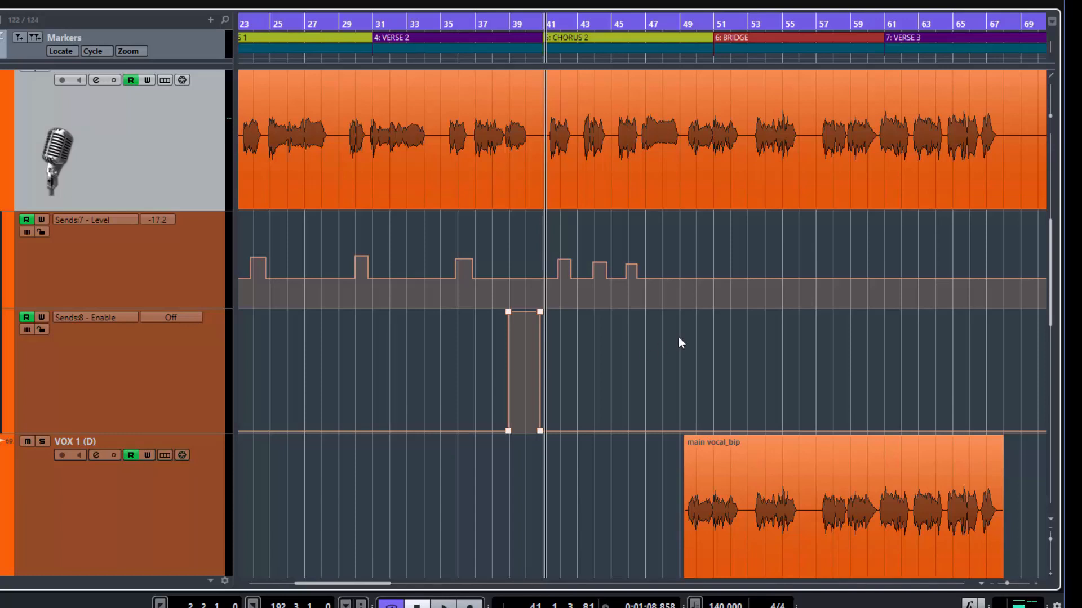
{"action": "scroll", "coordinate": [820, 381], "scroll_direction": "right", "scroll_amount": 10}
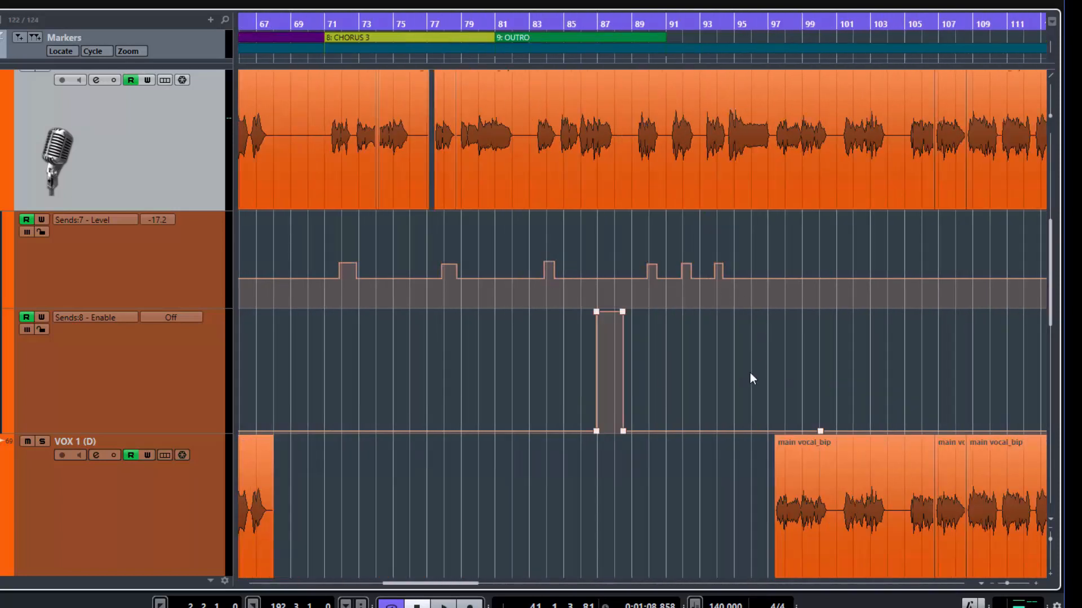
{"action": "scroll", "coordinate": [758, 384], "scroll_direction": "right", "scroll_amount": 6}
{"action": "scroll", "coordinate": [757, 384], "scroll_direction": "left", "scroll_amount": 4}
{"action": "scroll", "coordinate": [757, 386], "scroll_direction": "left", "scroll_amount": 15}
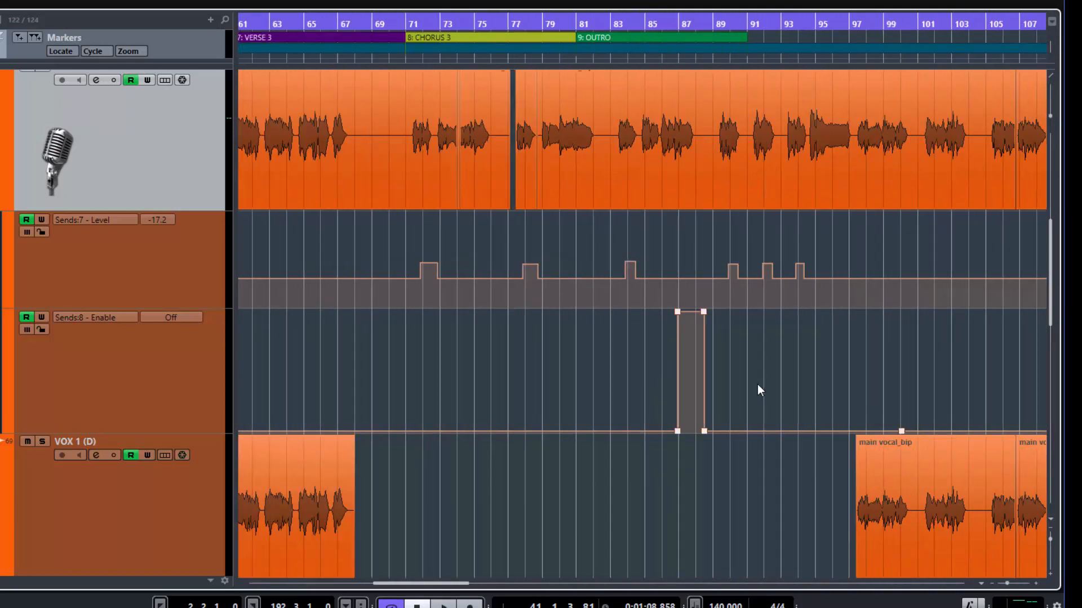
{"action": "scroll", "coordinate": [757, 384], "scroll_direction": "left", "scroll_amount": 2}
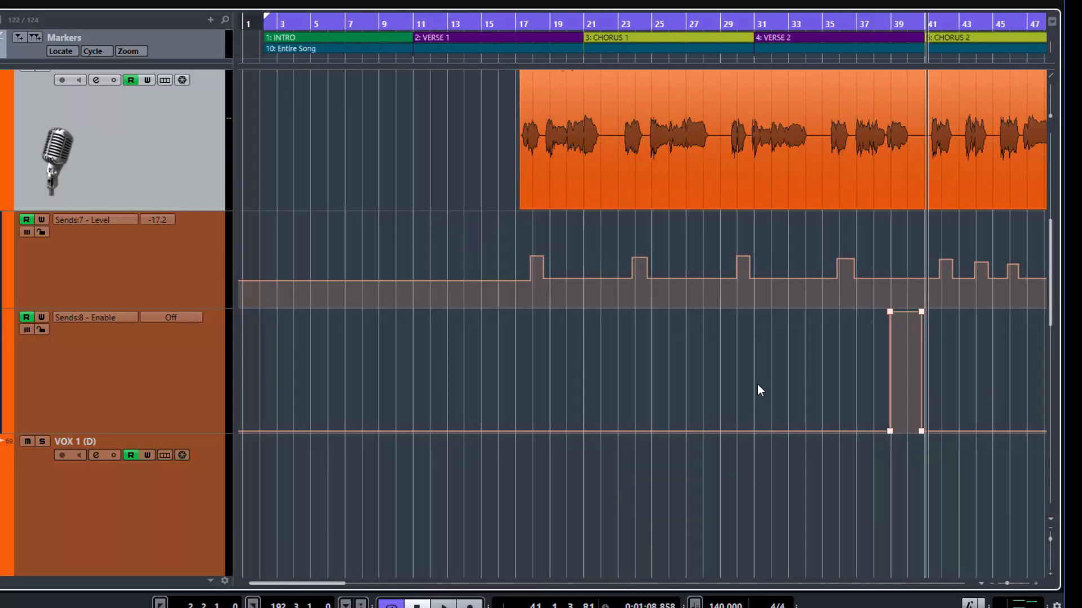
{"action": "scroll", "coordinate": [758, 384], "scroll_direction": "right", "scroll_amount": 3}
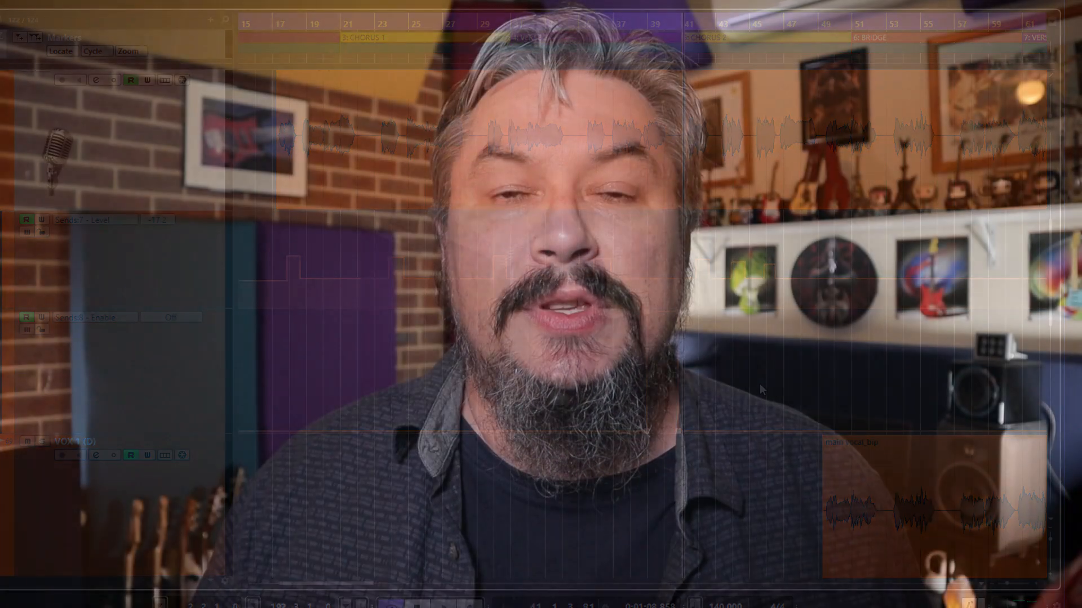